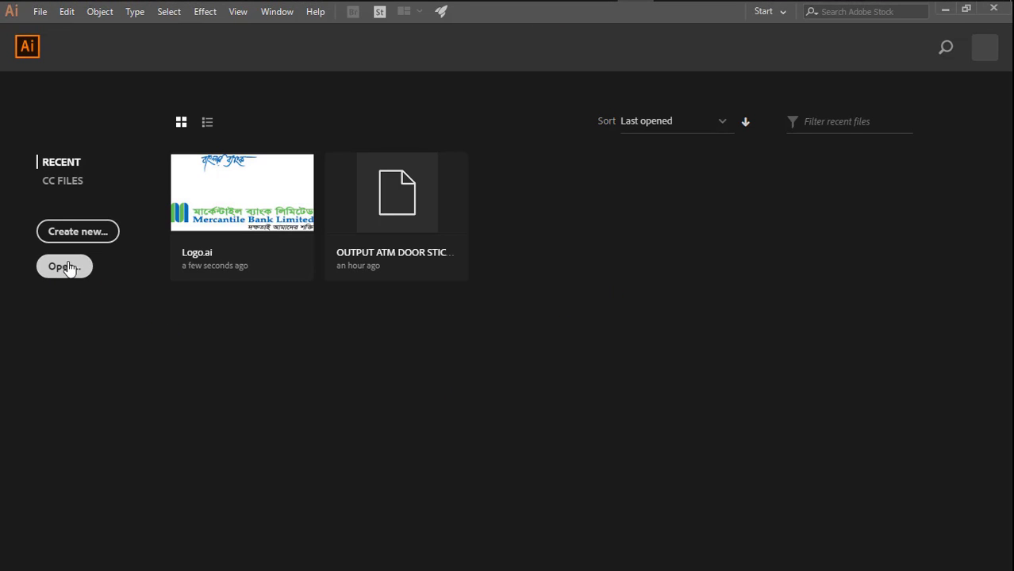
- Create a new print document from the A4 preset with inches as the unit
click(73, 235)
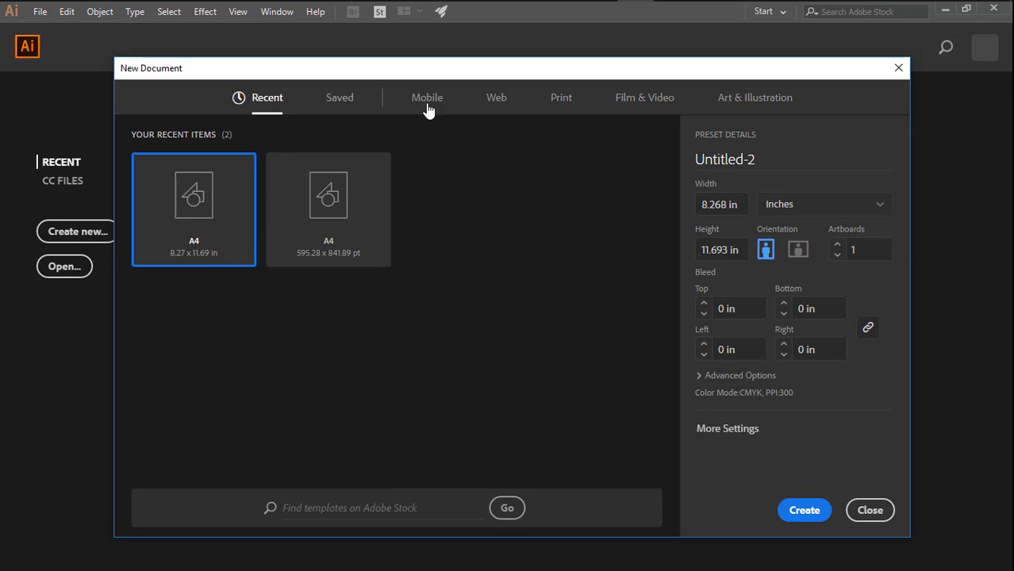
click(563, 102)
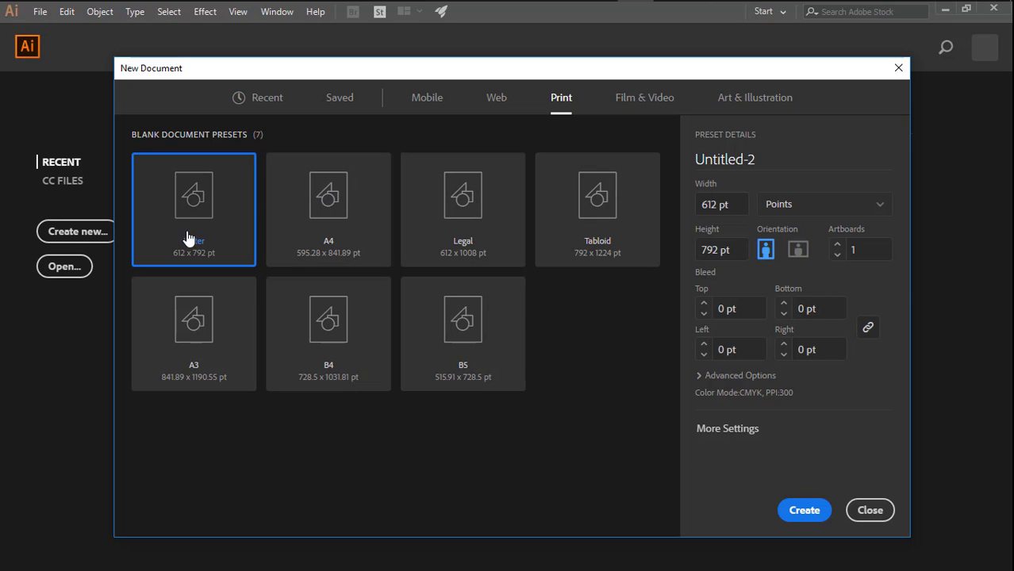
click(334, 209)
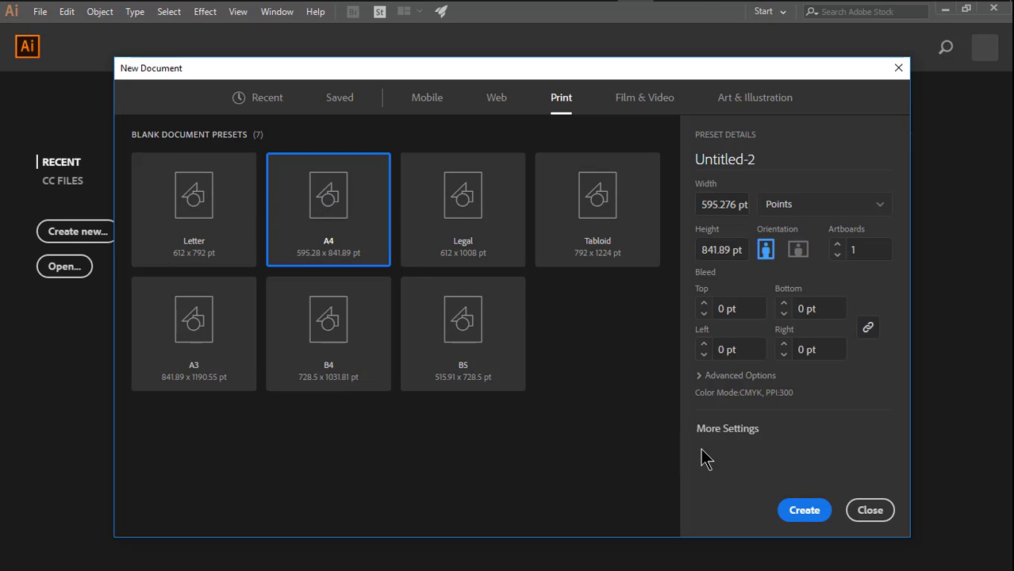
click(833, 209)
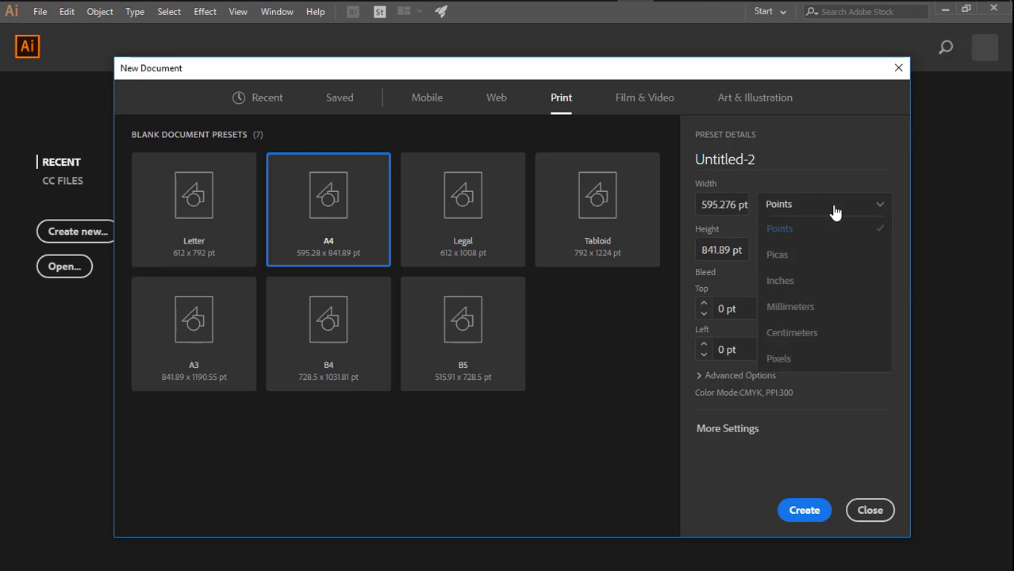
click(810, 282)
click(803, 510)
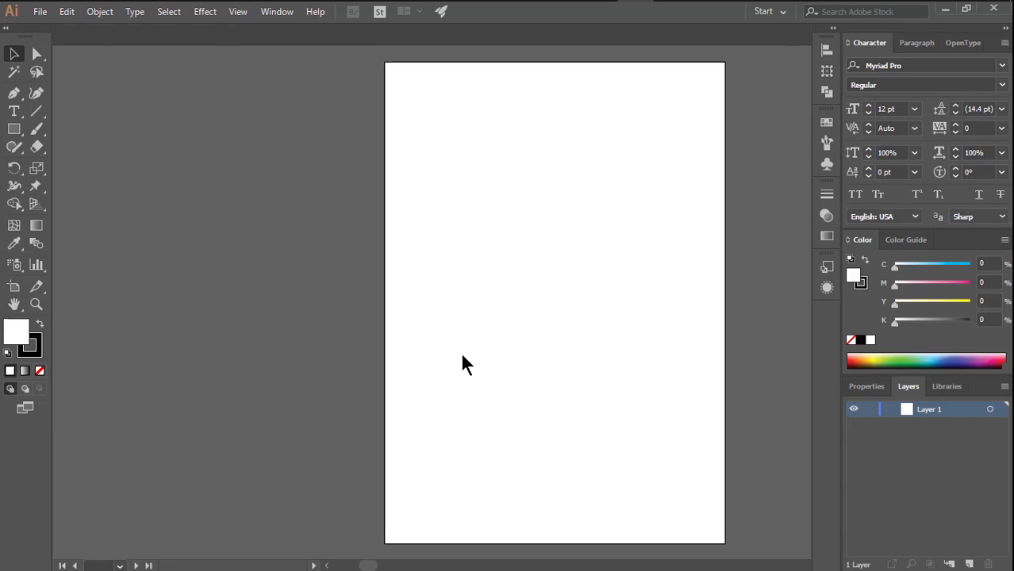
- Show the rulers around the artboard and set their unit to inches
key(ctrl+space)
click(564, 162)
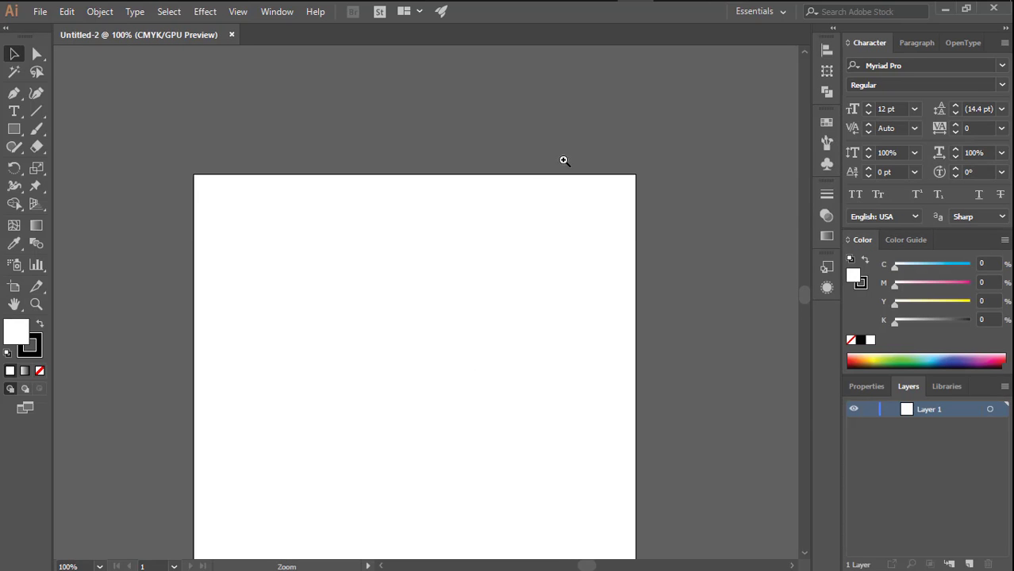
click(502, 217)
drag(387, 351, 507, 220)
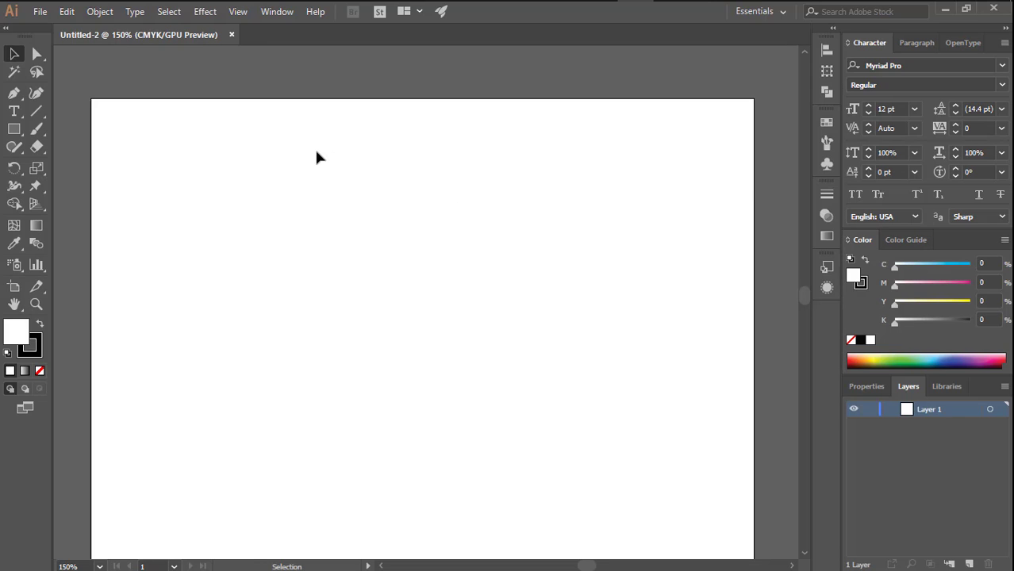
key(ctrl+r)
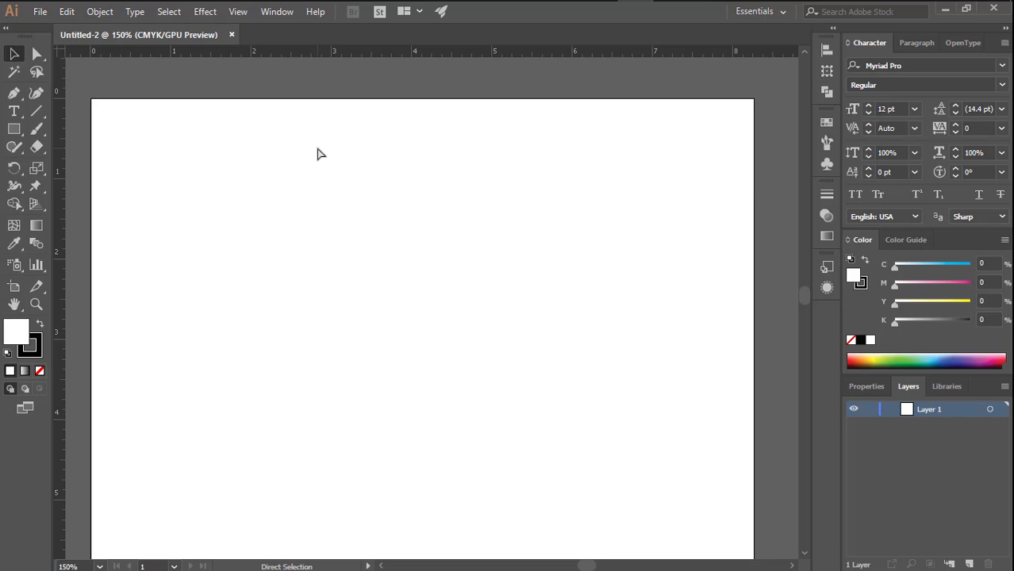
right_click(378, 55)
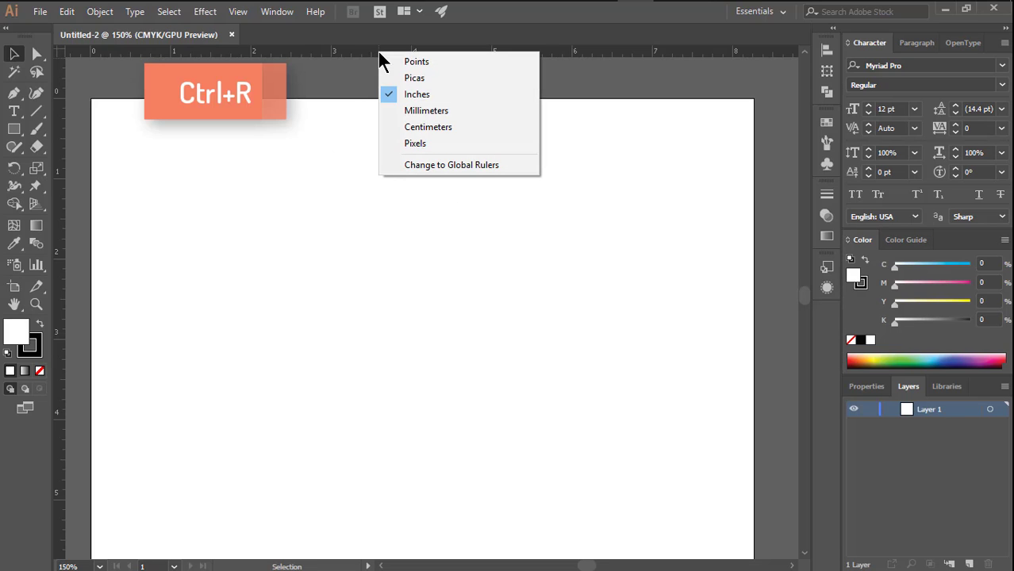
click(423, 98)
- Draw a rectangle 3.25 in wide and 2 in high on the upper part of the artboard
key(space)
drag(364, 254, 405, 227)
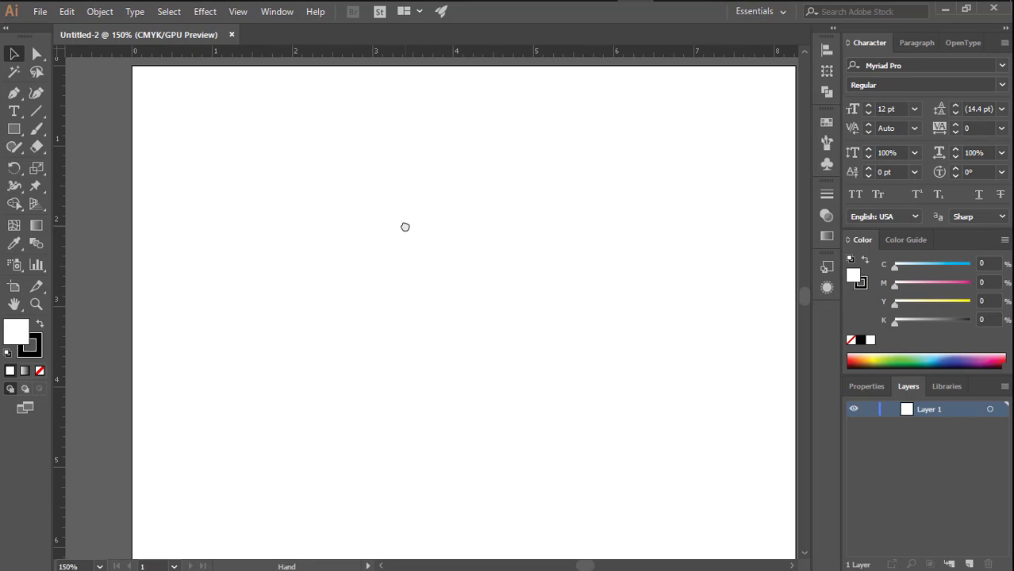
click(14, 128)
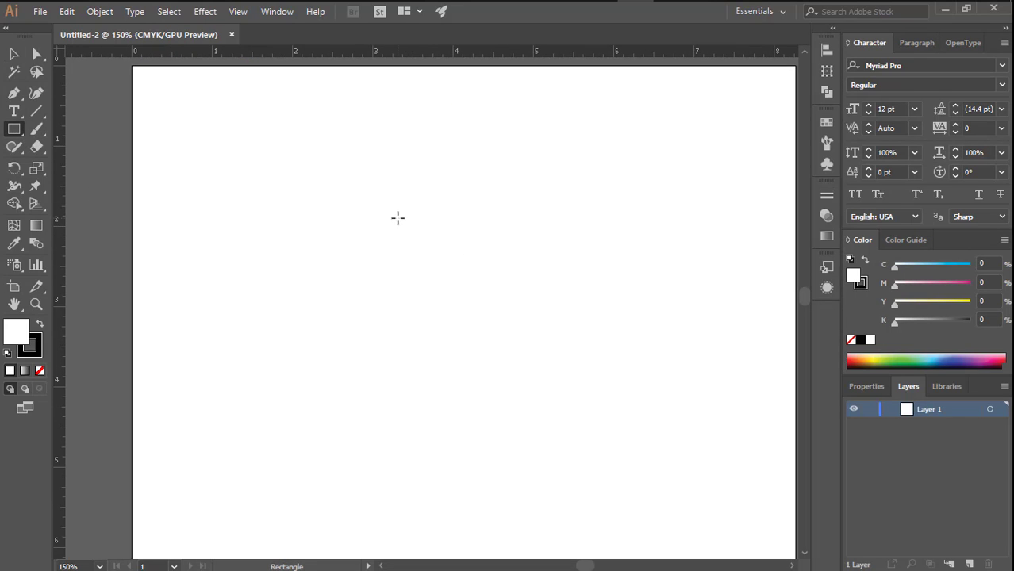
click(397, 217)
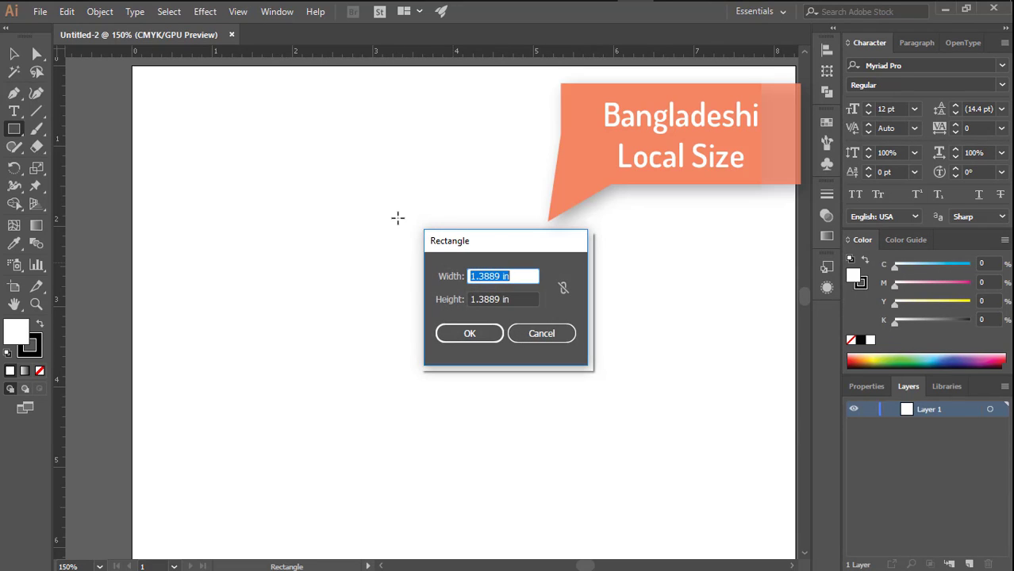
text(3.25)
key(Tab)
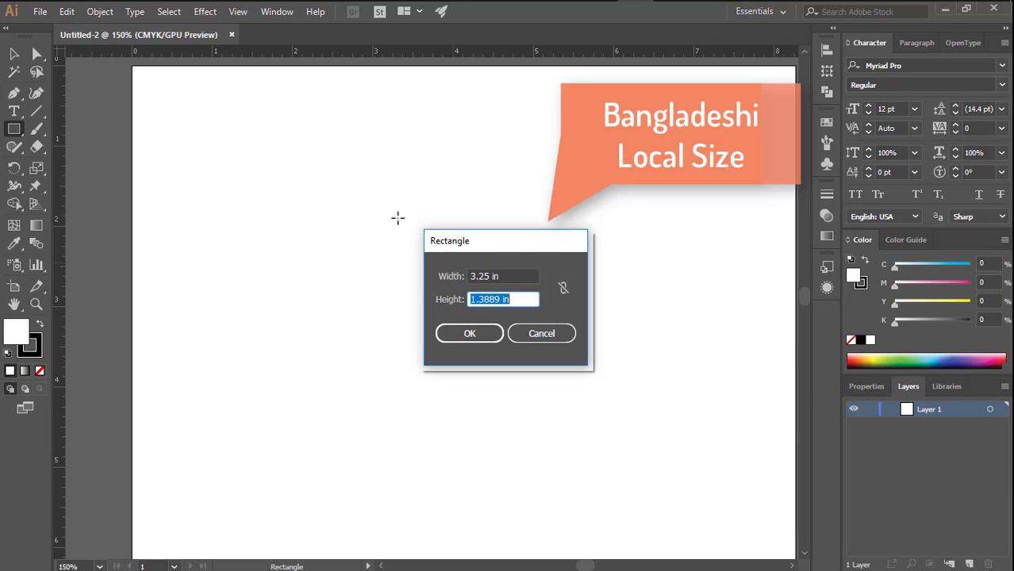
text(2)
key(Return)
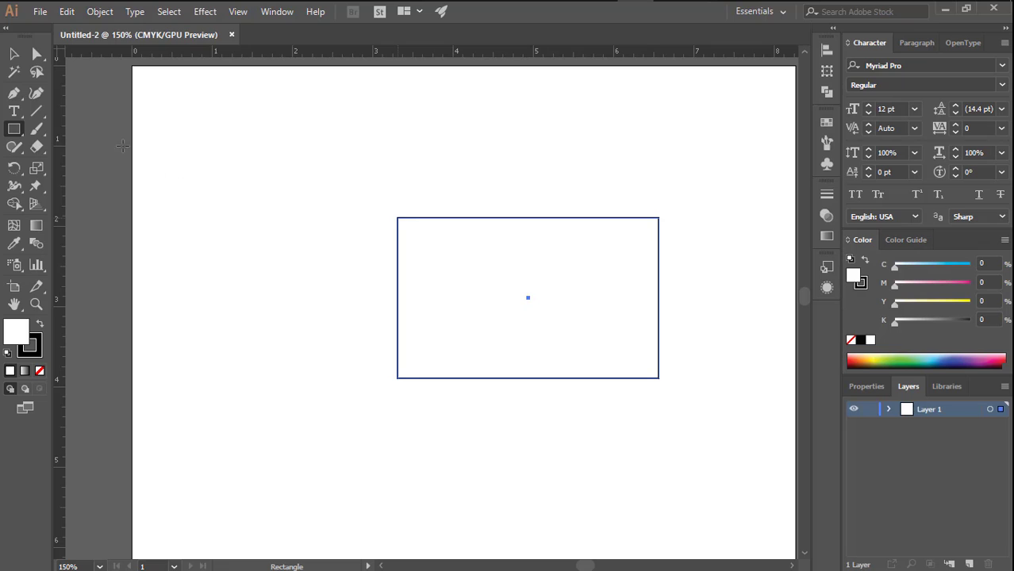
- Offset the rectangle's path inward with miter joins to form an inner margin rectangle
click(13, 53)
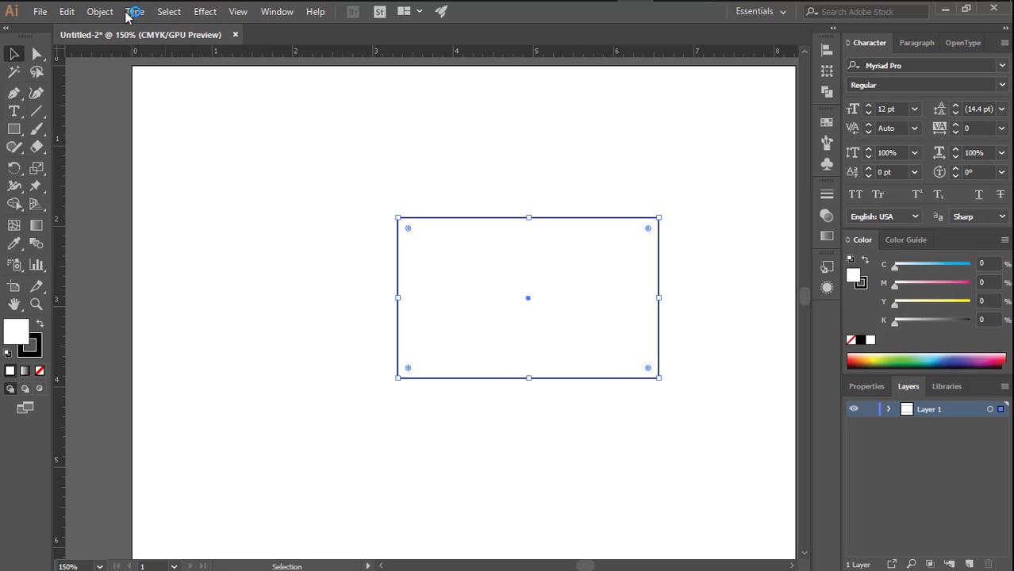
click(93, 15)
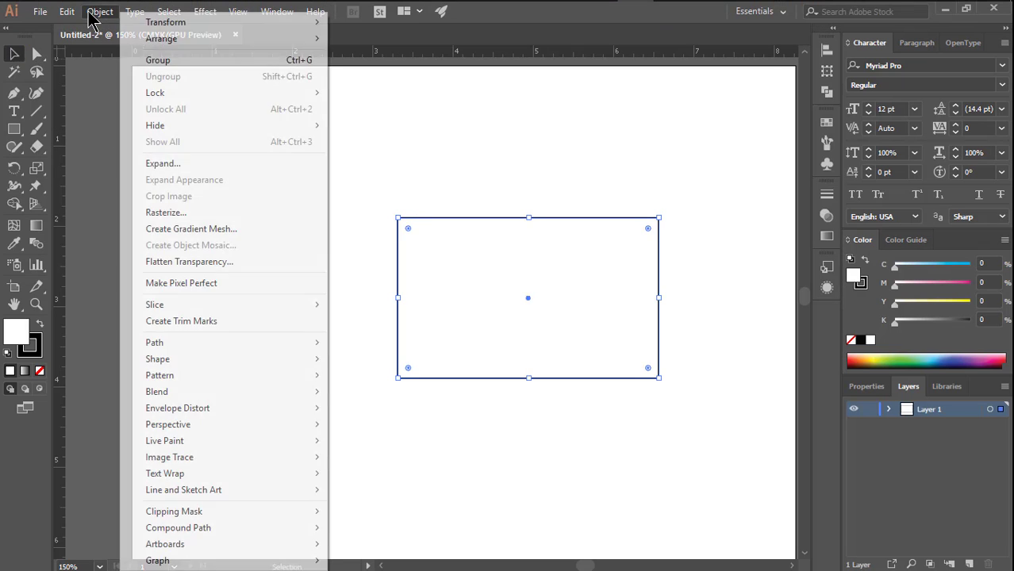
mouse_move(310, 350)
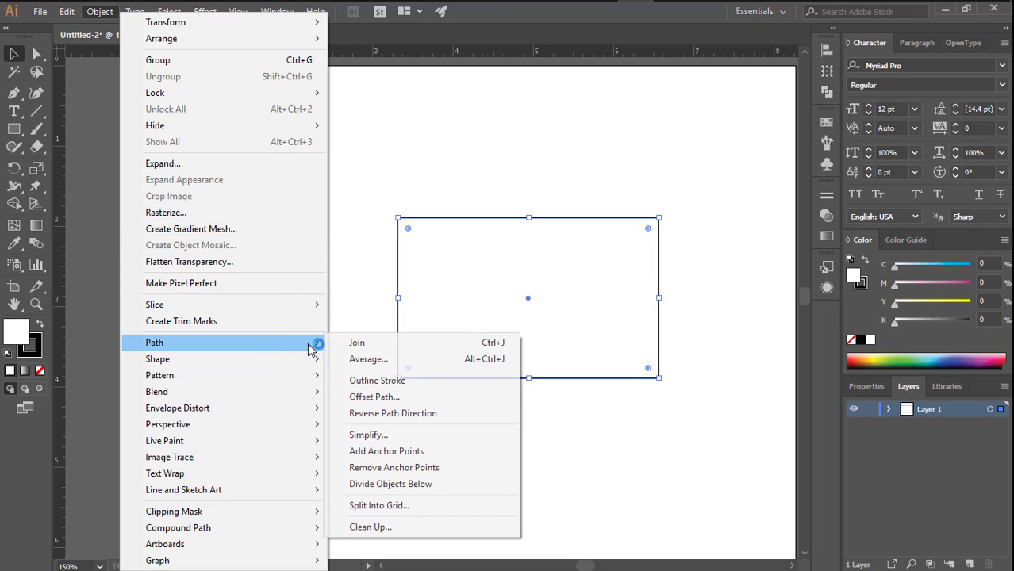
click(378, 397)
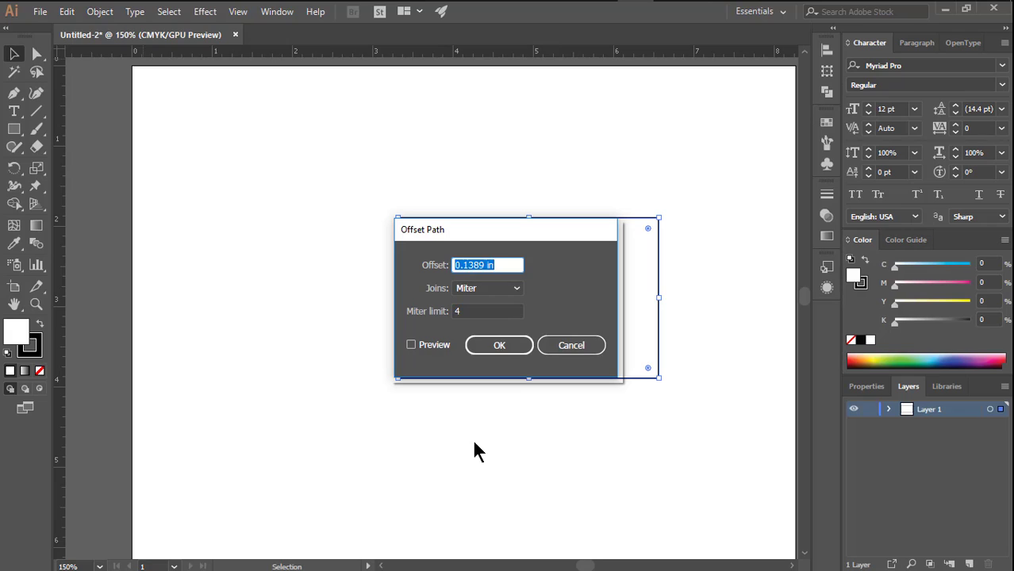
text(-.16)
key(Return)
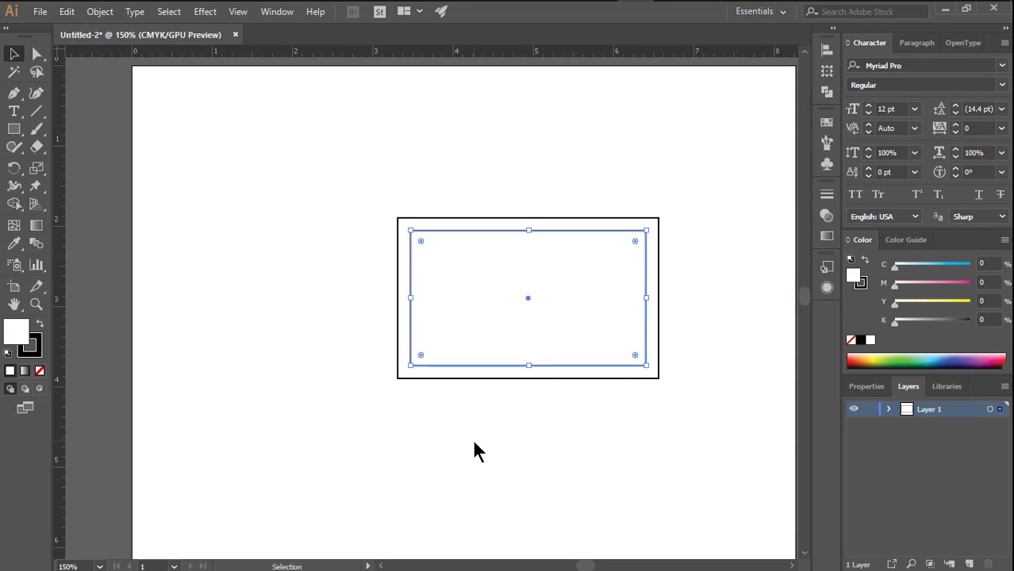
- Select both the outer and inner rectangles and remove their fill
ctrl+click(524, 298)
ctrl+click(523, 298)
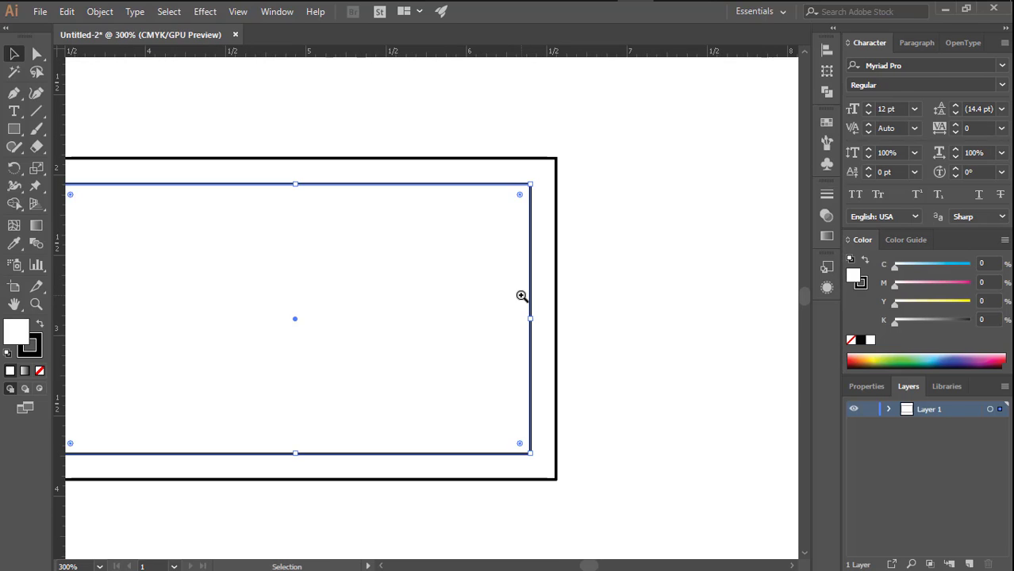
drag(398, 276, 580, 275)
drag(176, 120, 347, 217)
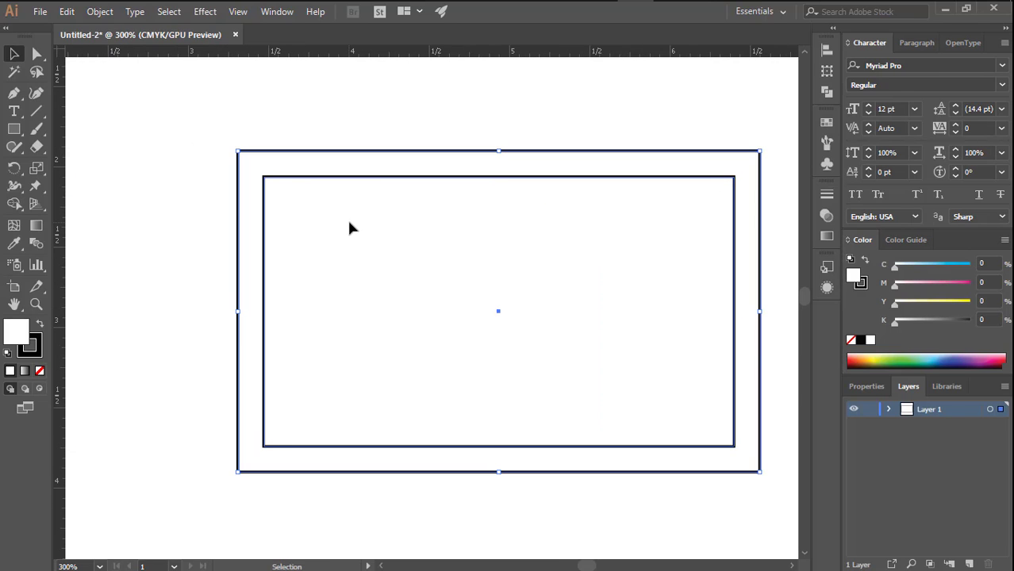
click(40, 370)
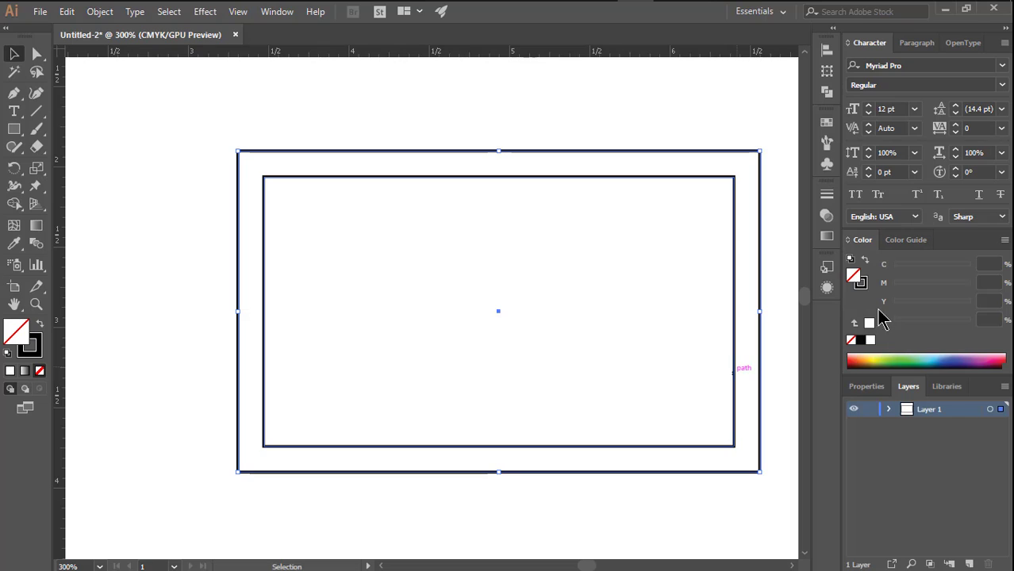
- Set the stroke weight of both rectangles to 0.2 pt
click(826, 198)
click(669, 216)
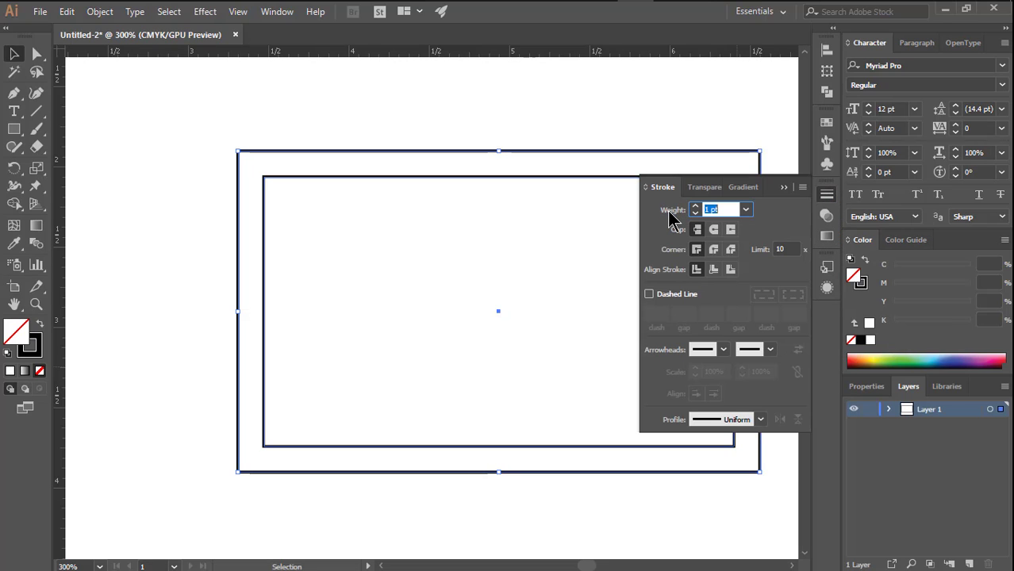
text(0.2)
key(Return)
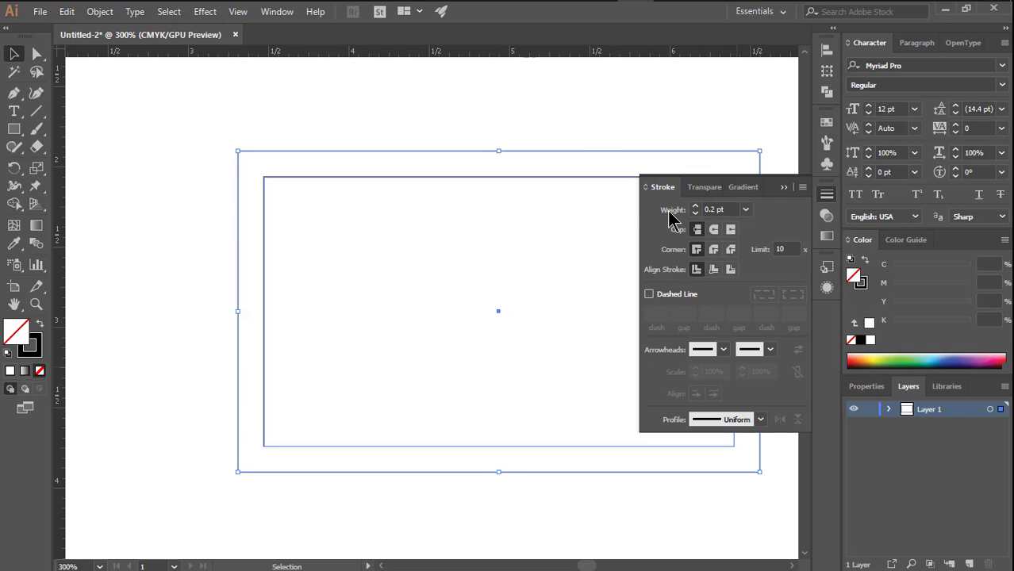
click(589, 123)
drag(525, 198, 411, 168)
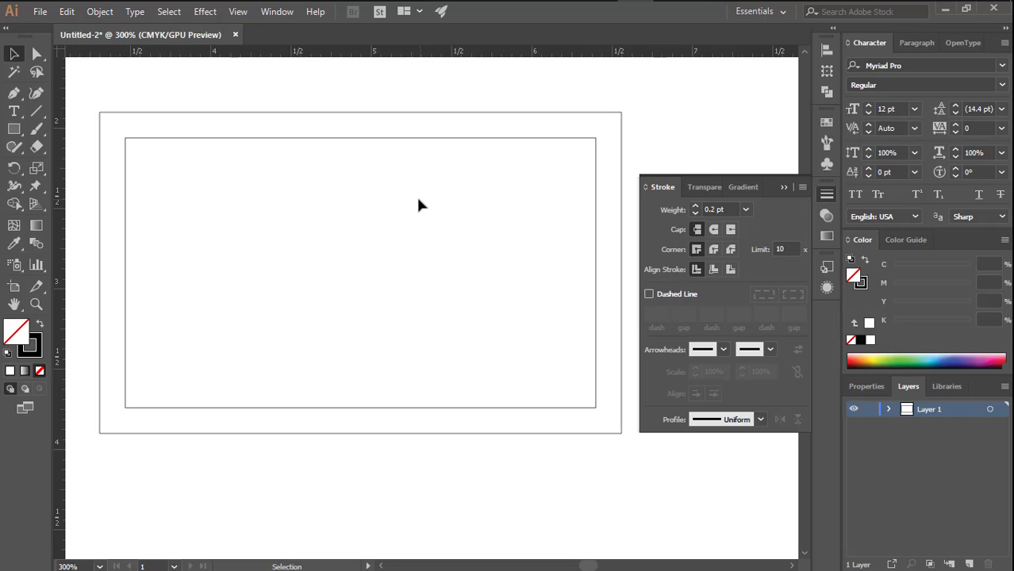
click(781, 188)
- Choose Times New Roman as the font for new text
drag(429, 180, 531, 197)
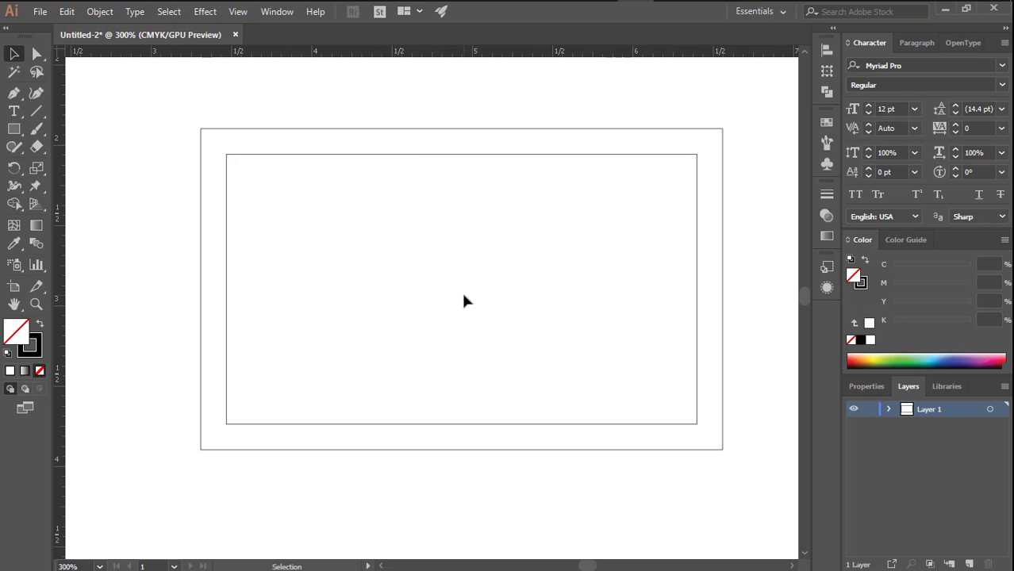
click(916, 65)
text(T)
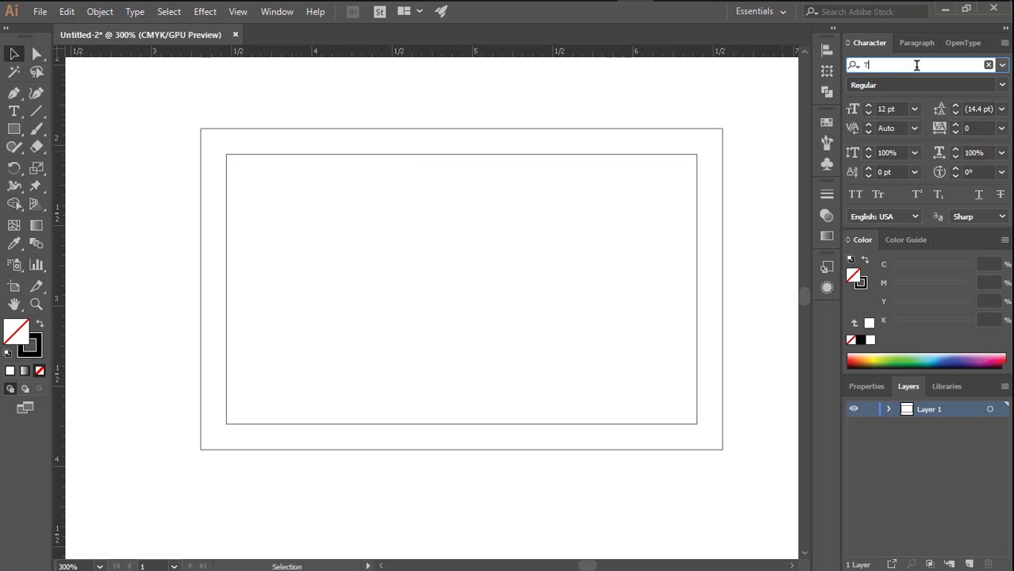
text(imes)
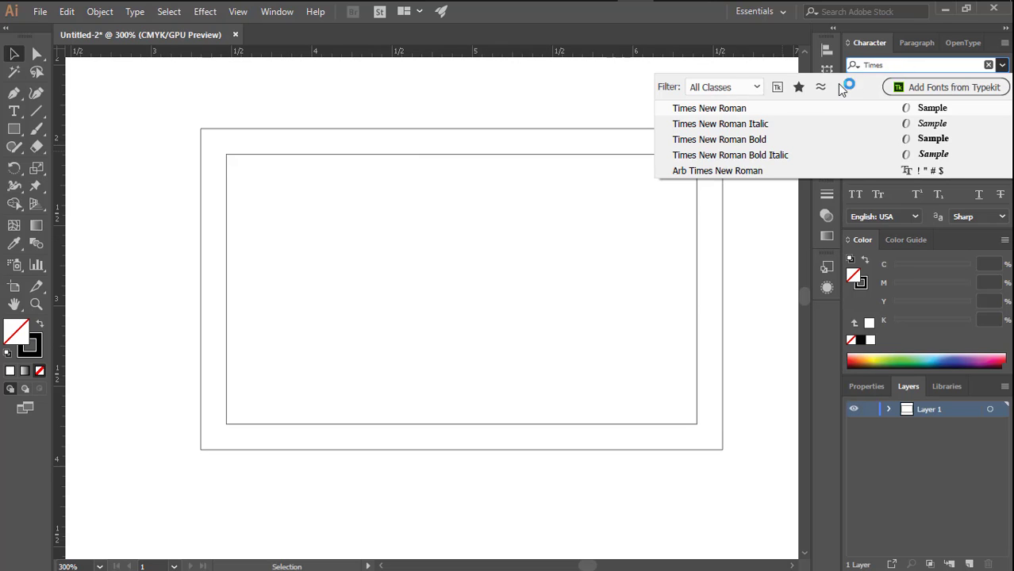
click(738, 107)
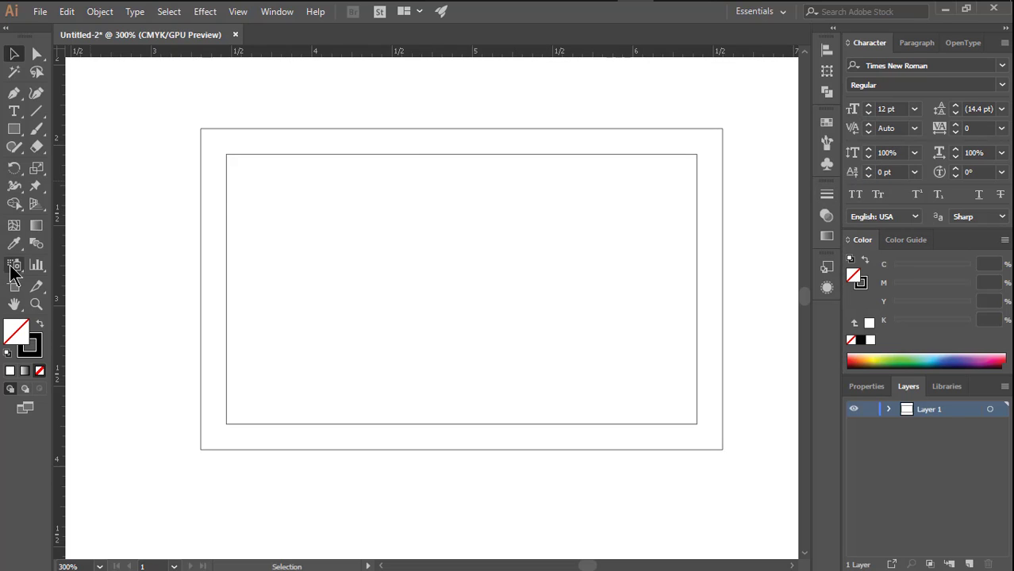
- Add the cardholder's full name as point text and place it inside the inner rectangle's top-right corner
click(14, 112)
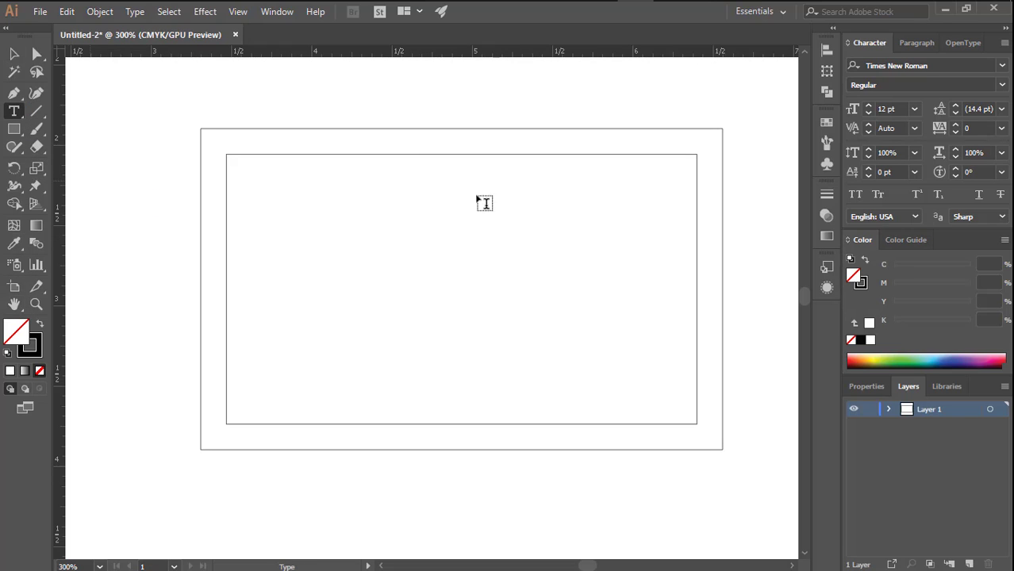
click(551, 169)
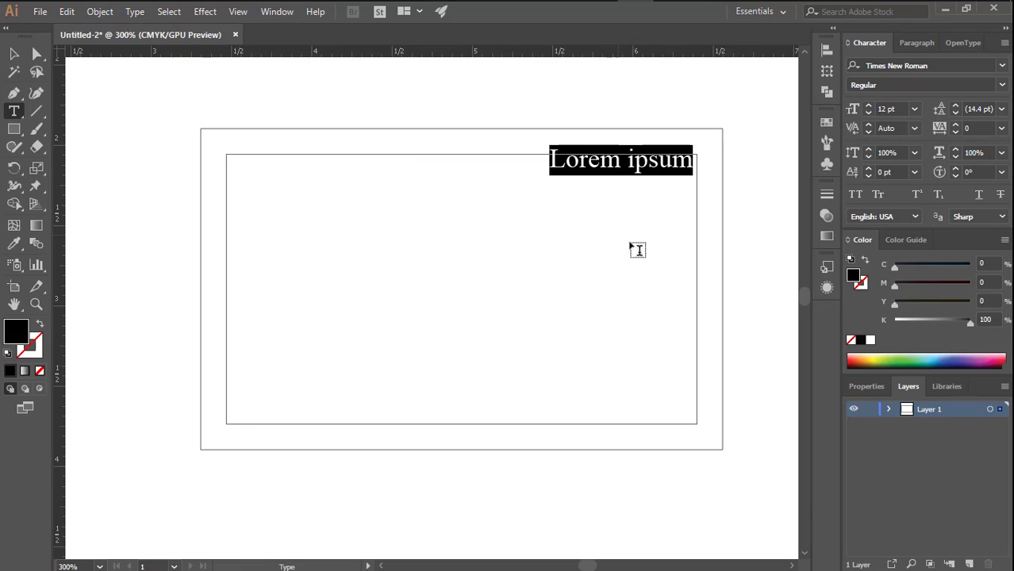
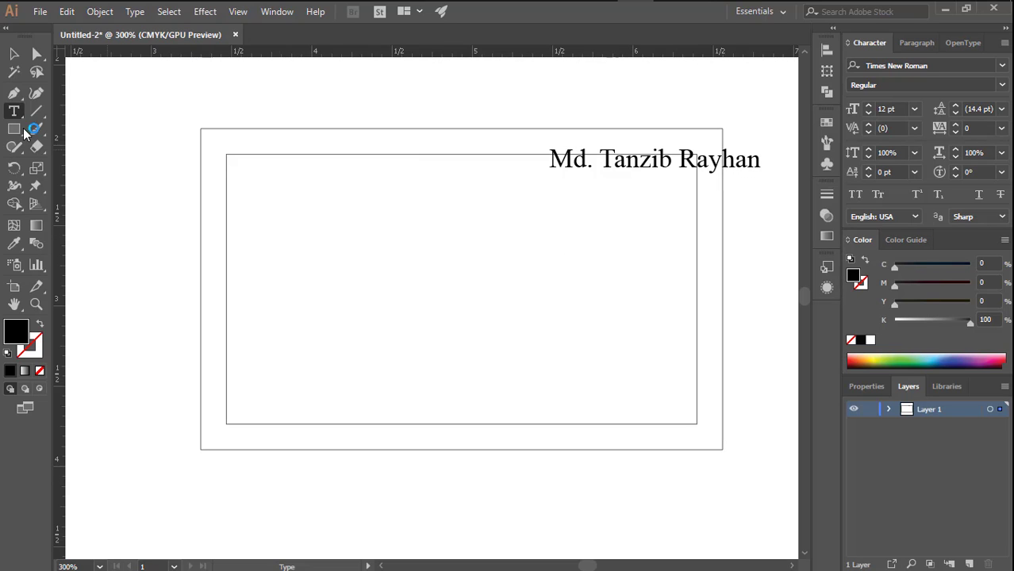
click(13, 53)
drag(670, 163, 606, 183)
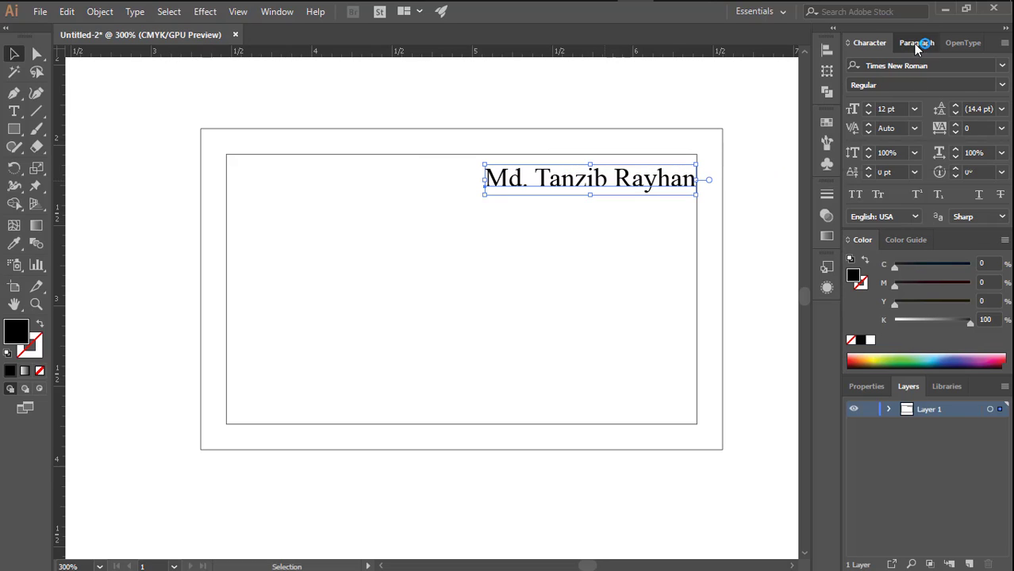
- Right-align the name text and move it back into the inner rectangle's top-right corner
click(916, 45)
click(902, 70)
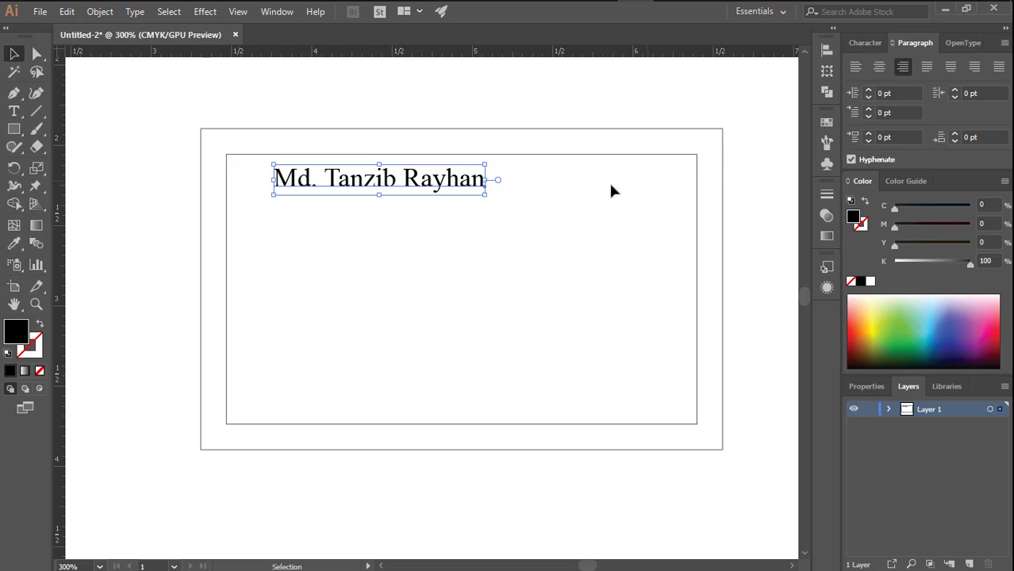
drag(473, 195, 651, 186)
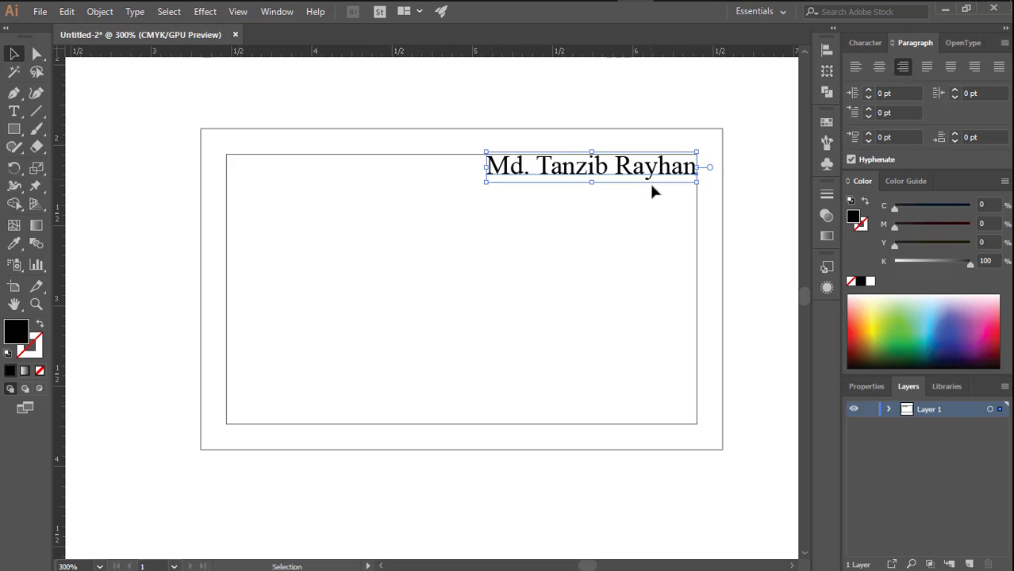
- Set the name text's font style to Bold Italic
click(876, 42)
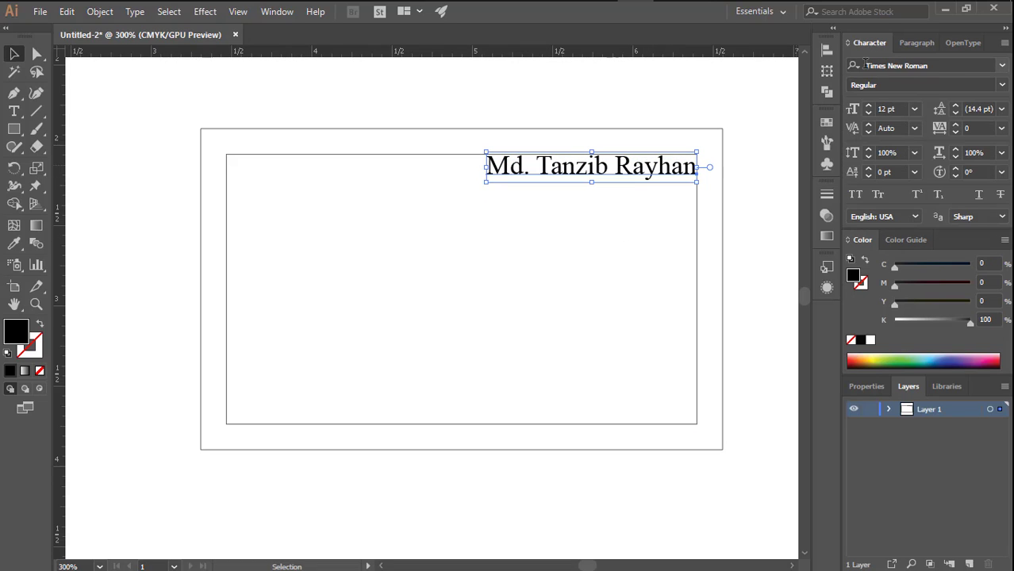
click(1001, 85)
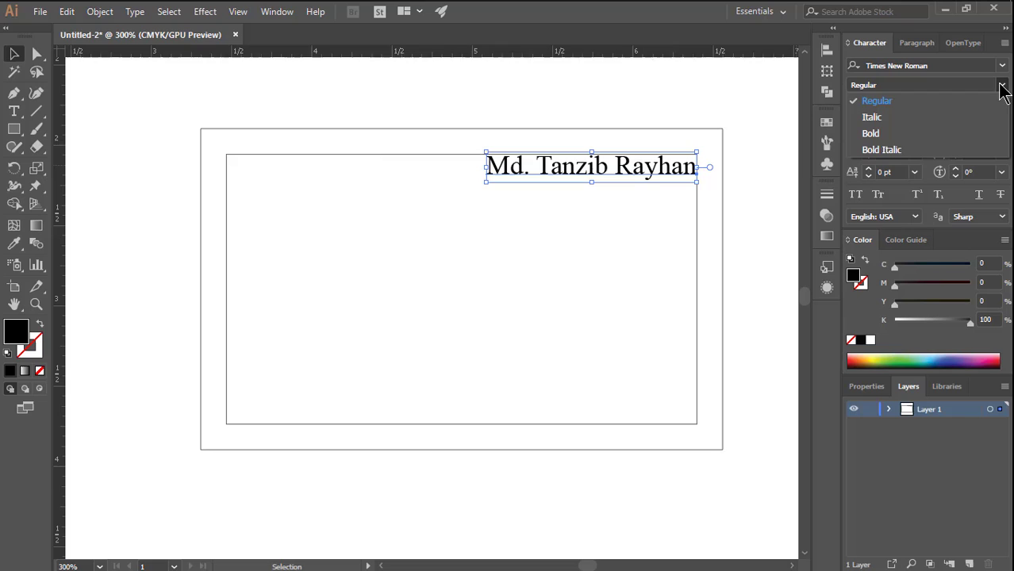
click(893, 151)
click(604, 229)
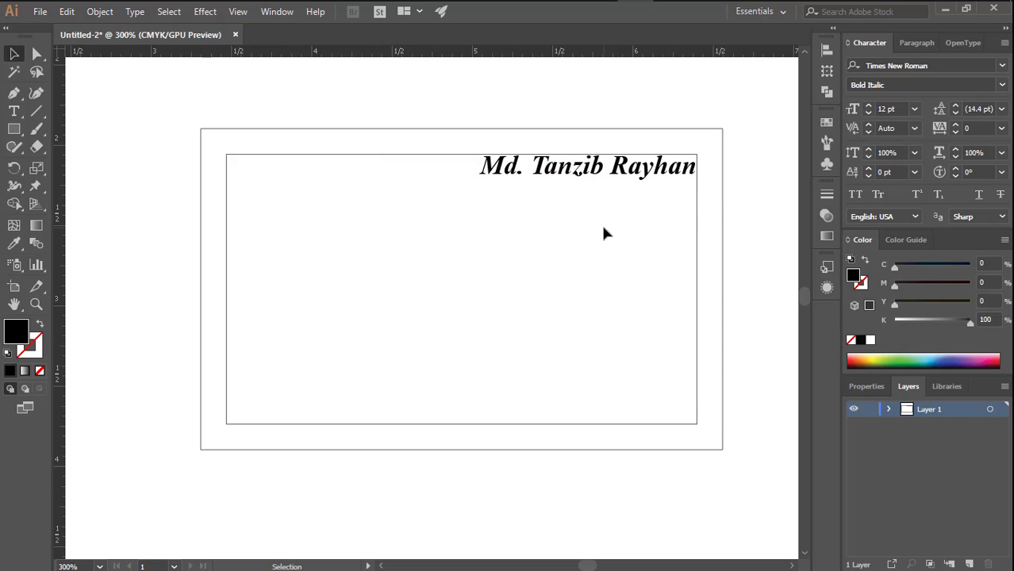
- Duplicate the name line just below the original and set the copy to 10 pt Italic
drag(639, 174, 635, 196)
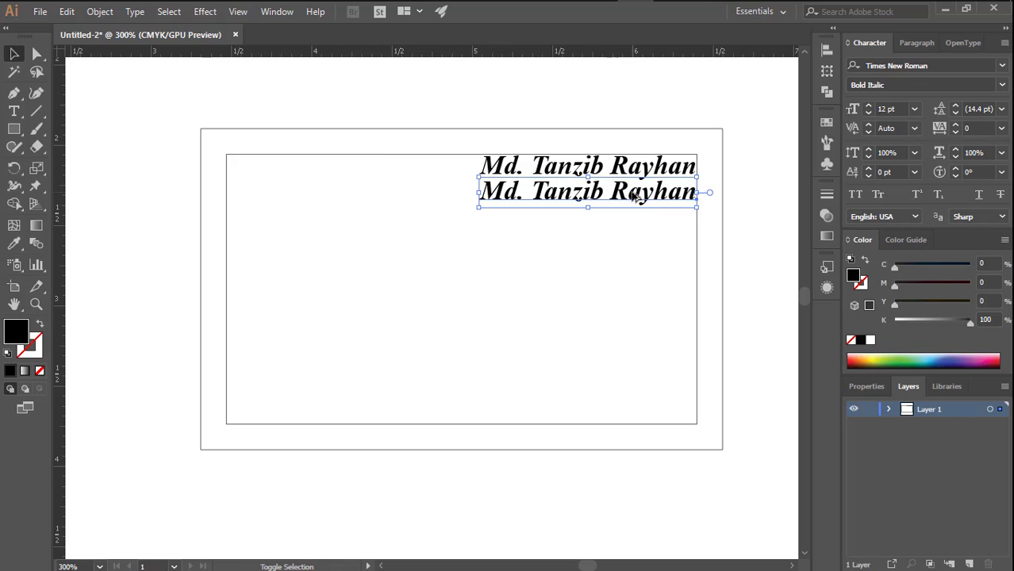
click(868, 112)
click(867, 113)
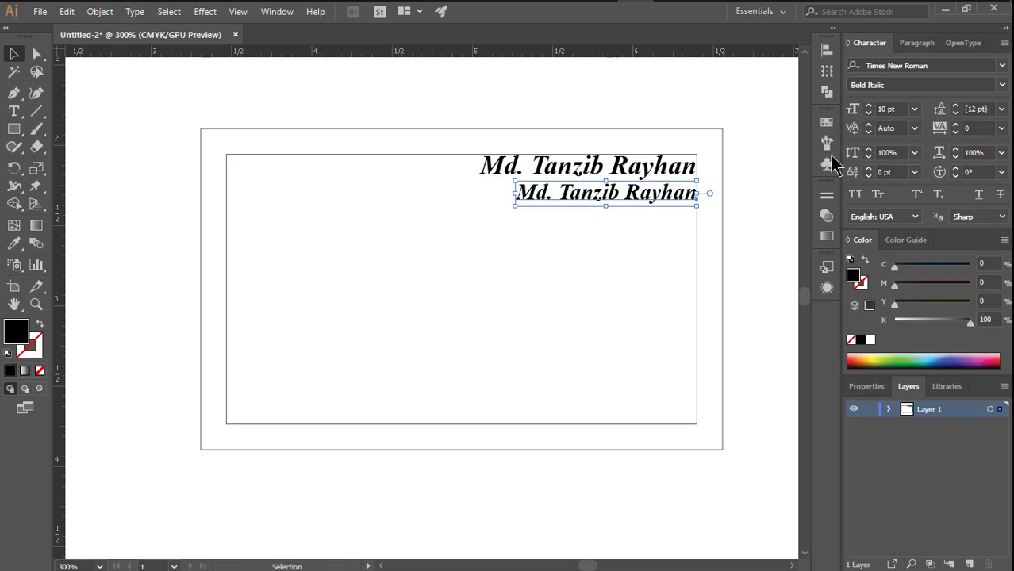
click(1000, 85)
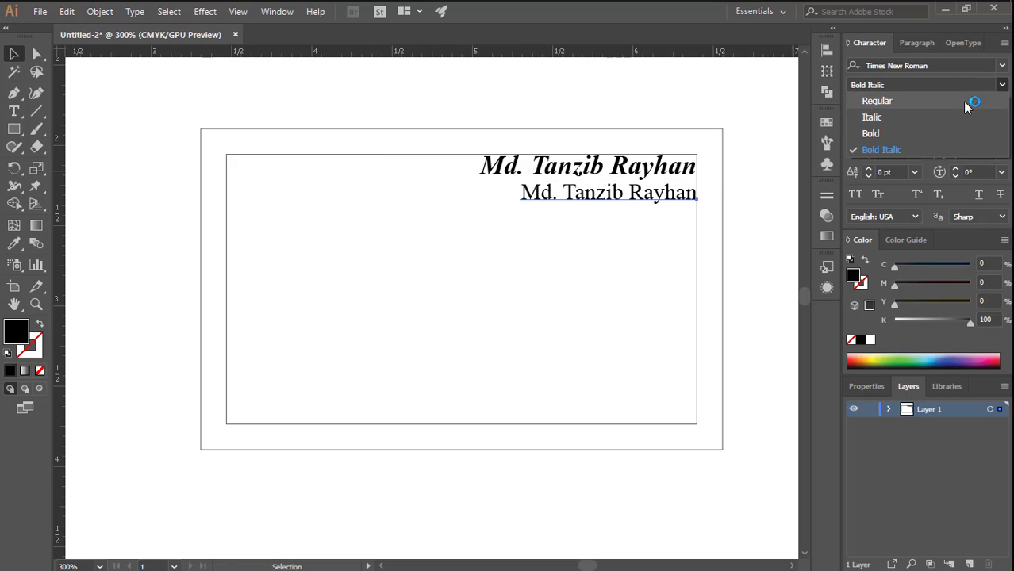
click(907, 119)
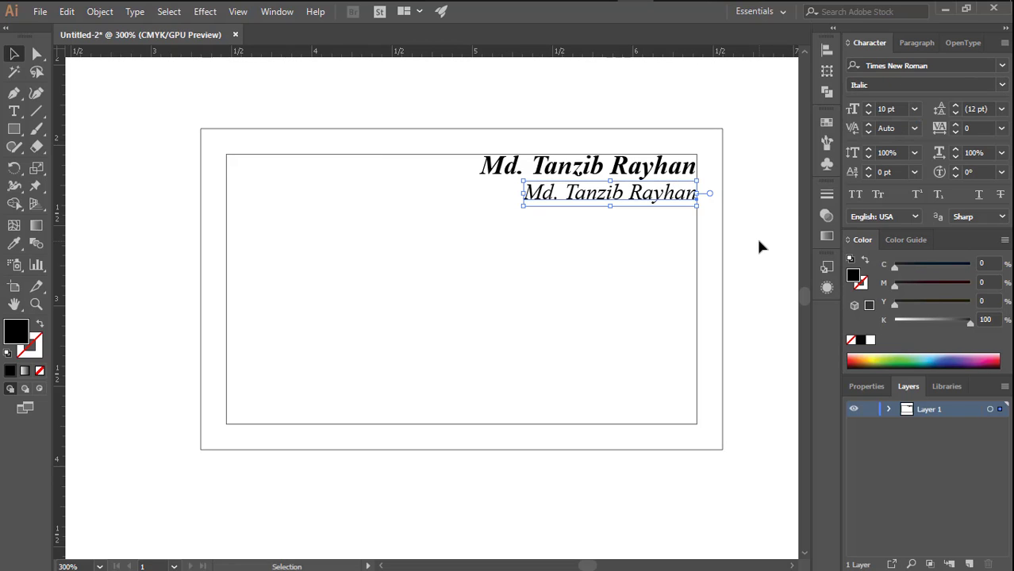
key(Down)
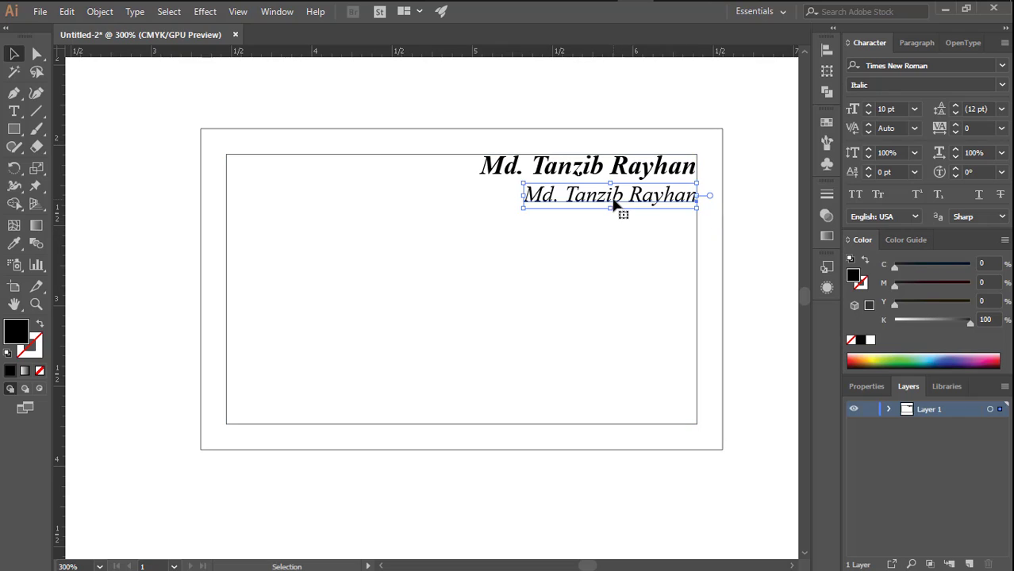
- Replace the text of the lower line with the job title "Executive Officer"
click(14, 111)
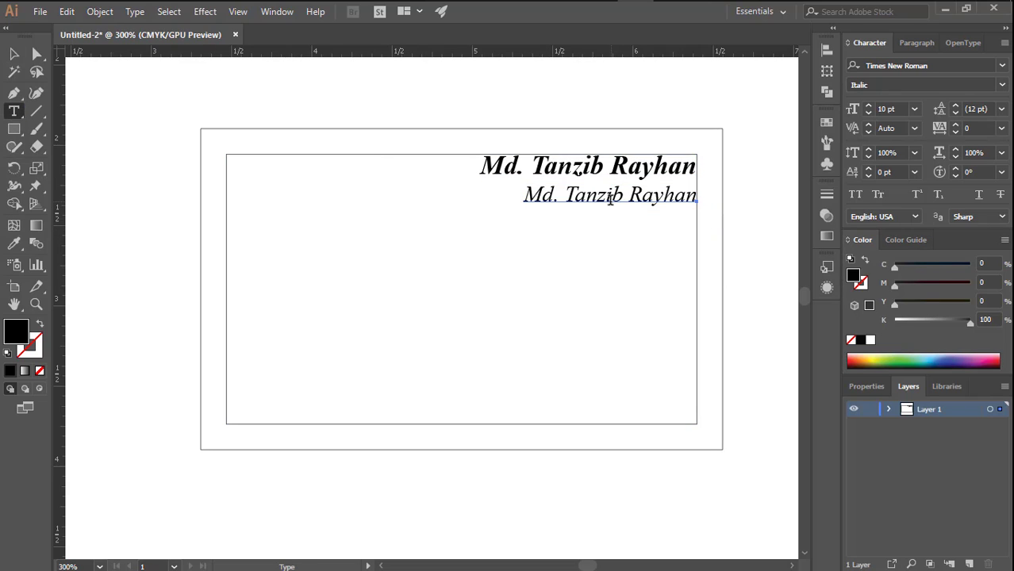
triple_click(608, 196)
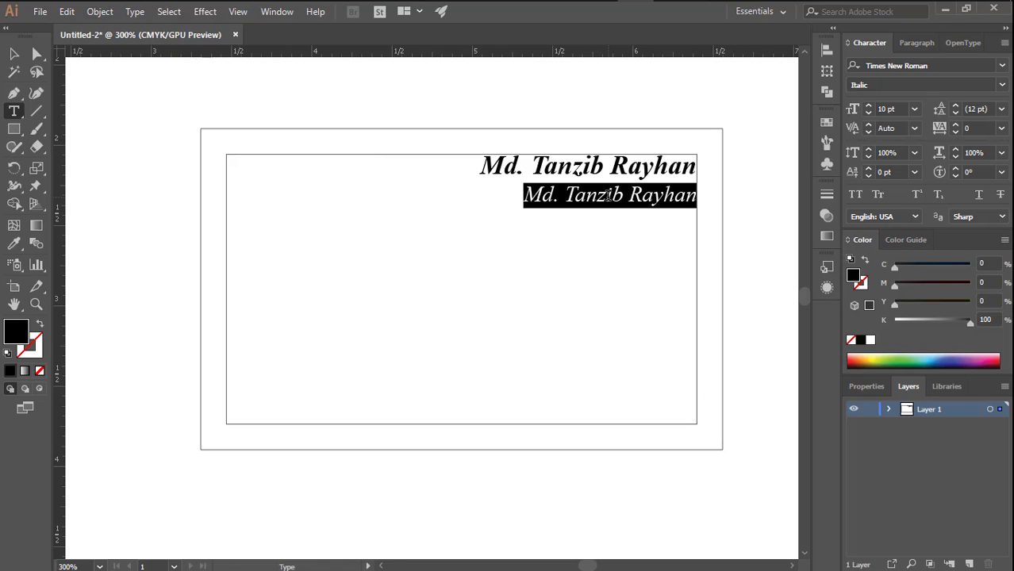
text(Exe)
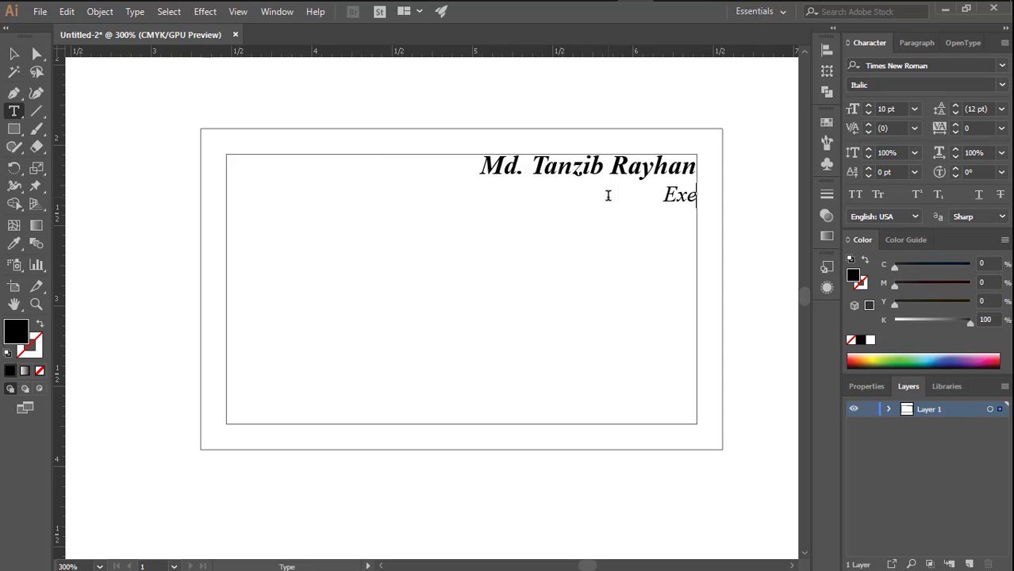
text(cutive)
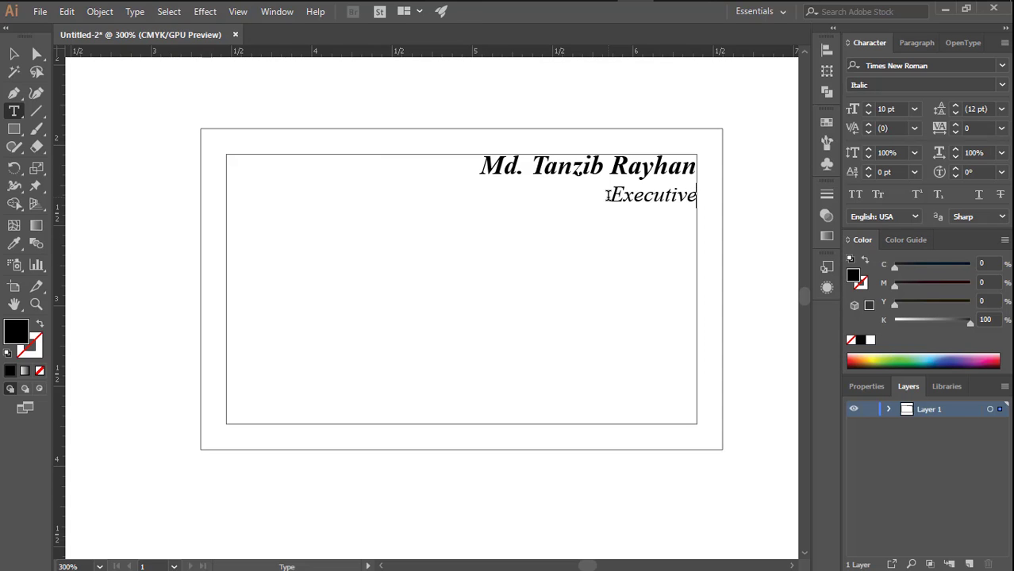
text( Off)
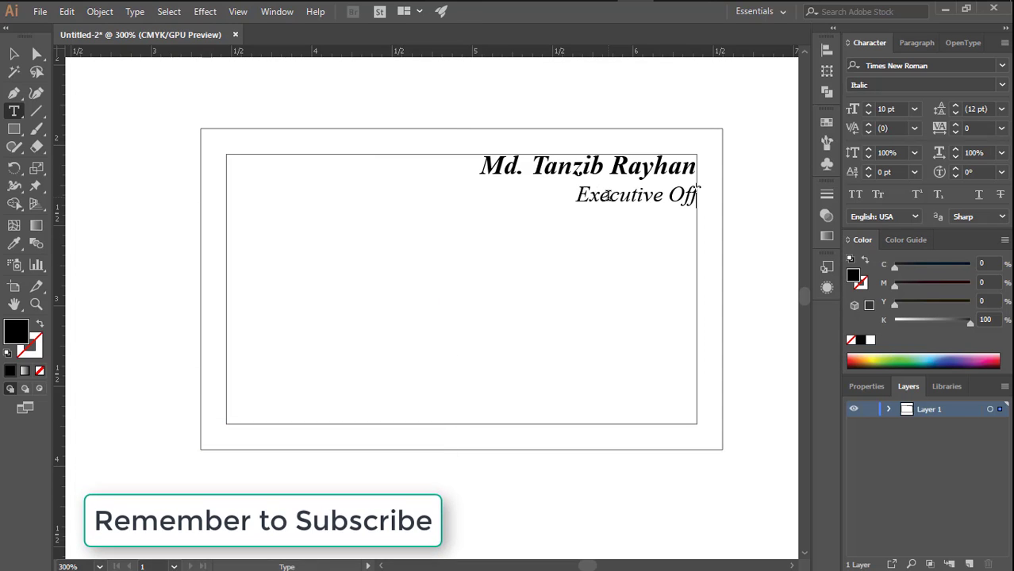
text(icer)
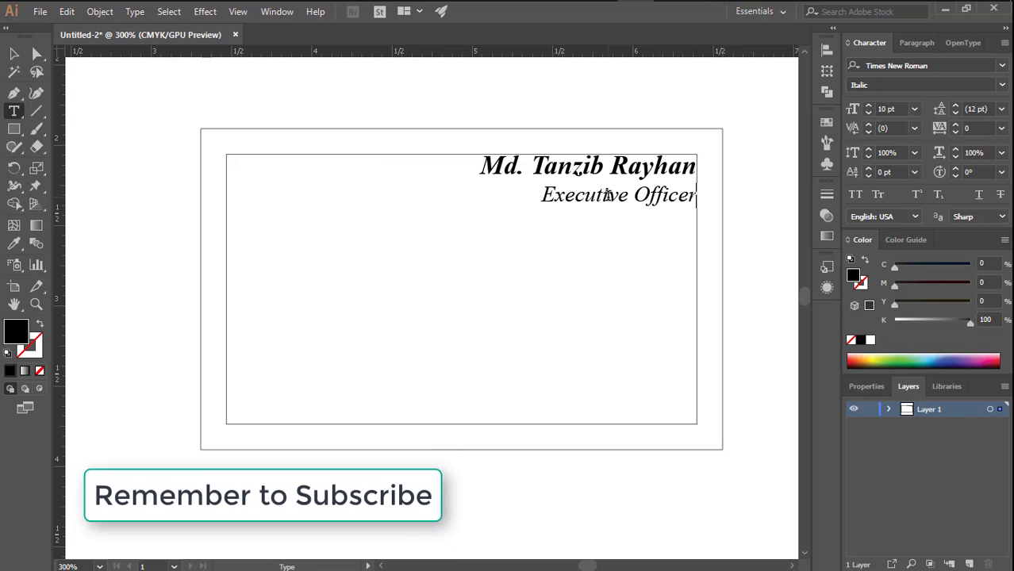
click(15, 54)
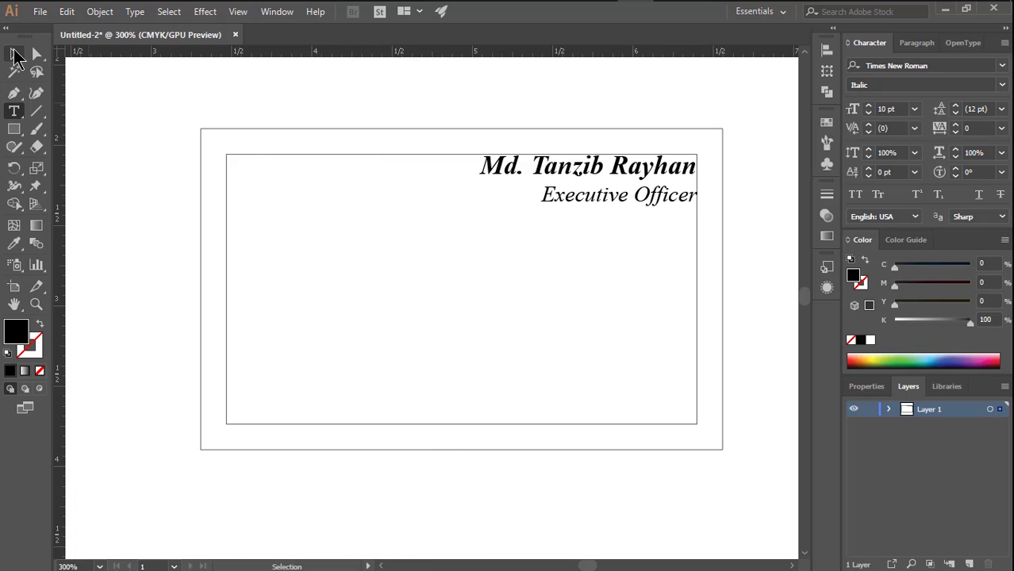
click(291, 307)
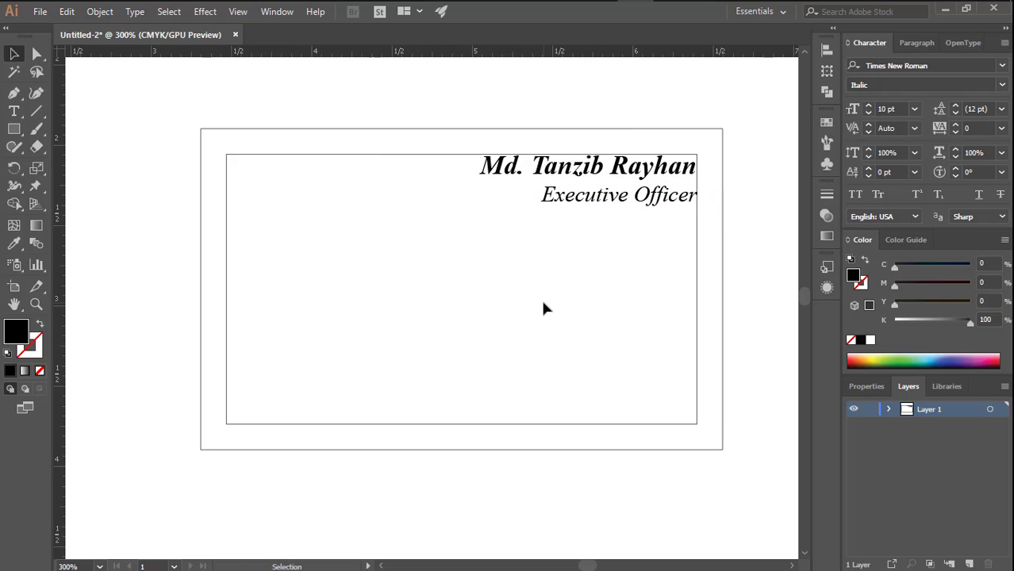
- Open the Logo file and select the complete Mercantile Bank Limited logo with its emblem, names and tagline
key(ctrl+o)
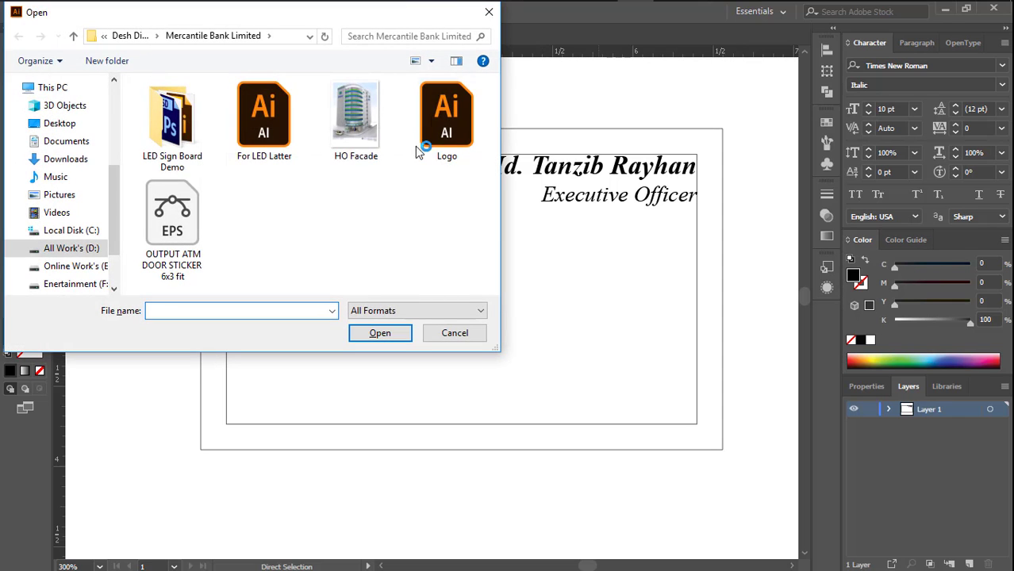
click(435, 117)
double_click(435, 117)
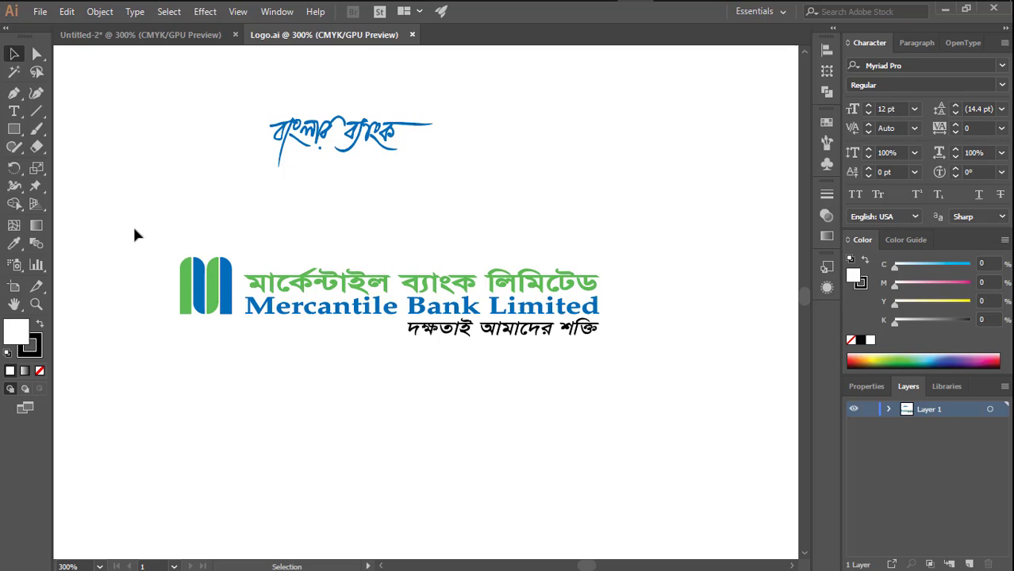
drag(134, 228, 585, 349)
drag(160, 222, 652, 332)
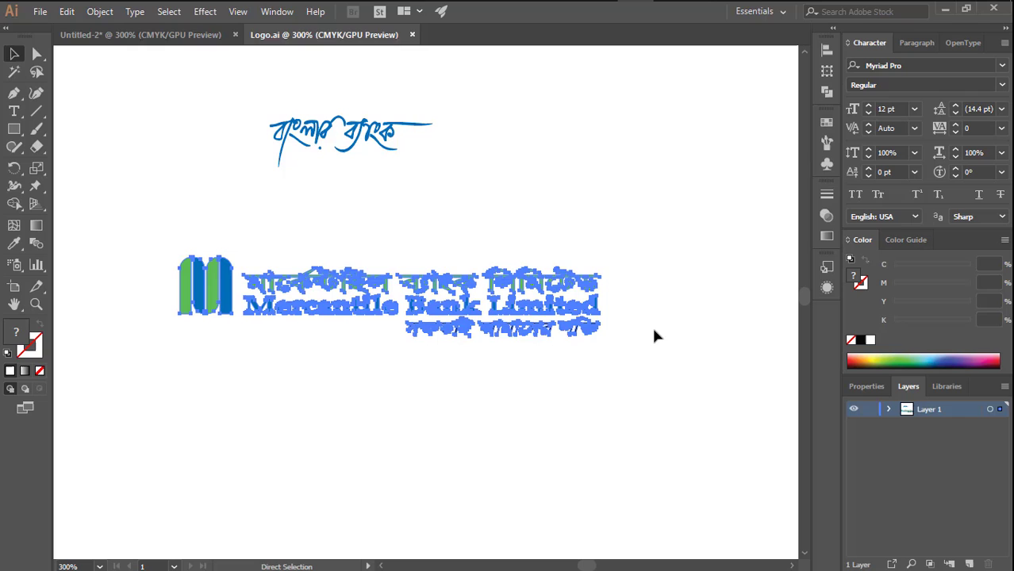
- Paste the bank logo into the business card document and place it across the middle of the inner rectangle
click(165, 34)
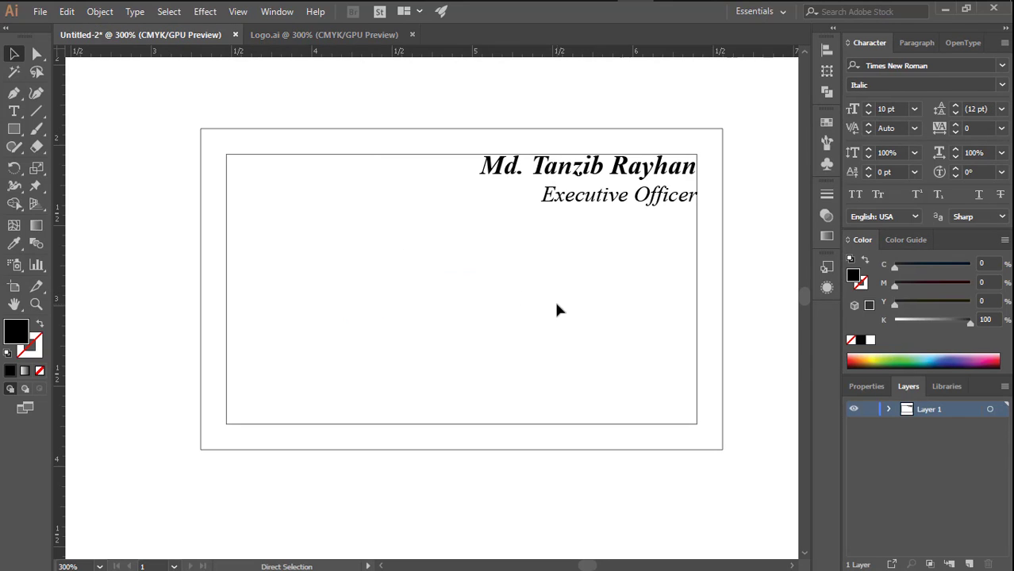
key(ctrl+v)
drag(396, 285, 488, 298)
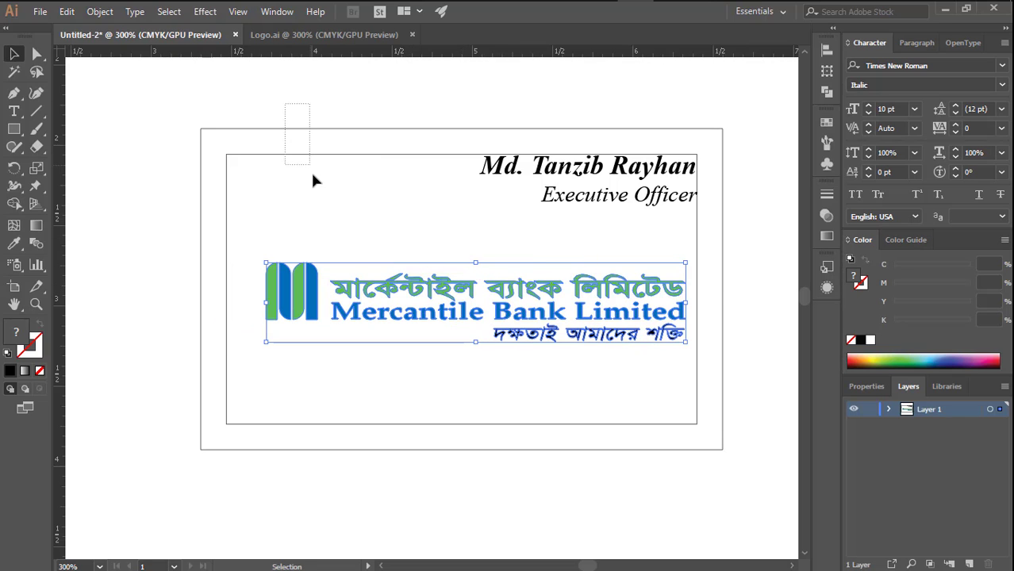
drag(313, 181, 313, 185)
- Add a vertical and a horizontal guide crossing at the centre of the card
drag(61, 305, 463, 148)
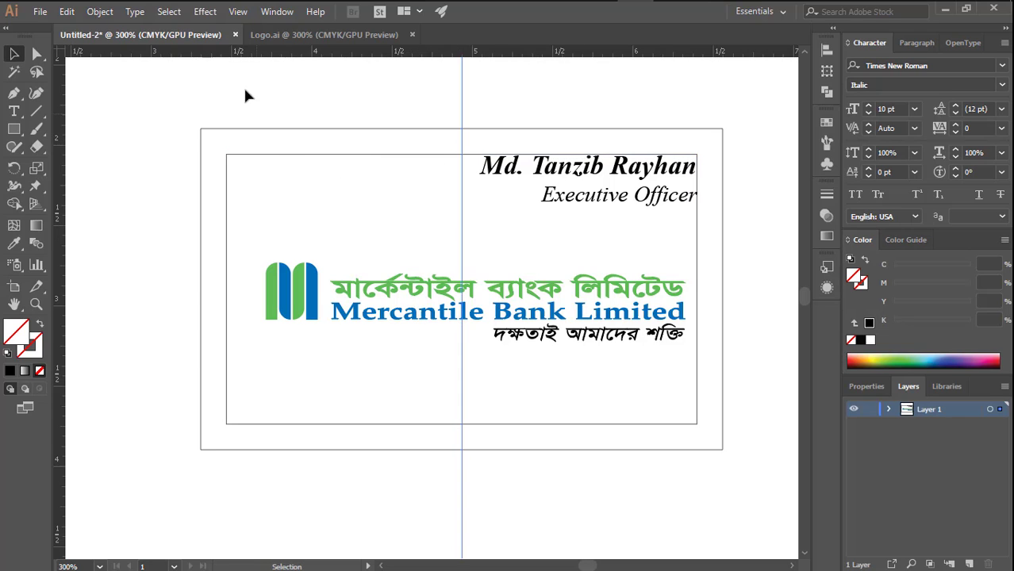
drag(245, 92, 289, 169)
drag(426, 53, 216, 290)
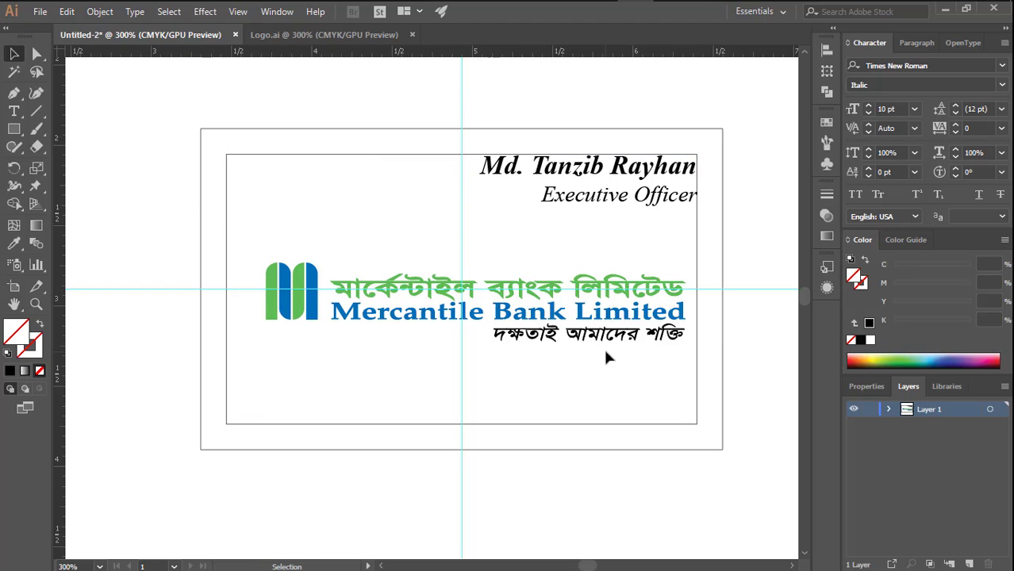
- Move the logo's Bengali and English bank name lines up together, slightly above the emblem's top edge
drag(546, 223, 524, 209)
click(514, 300)
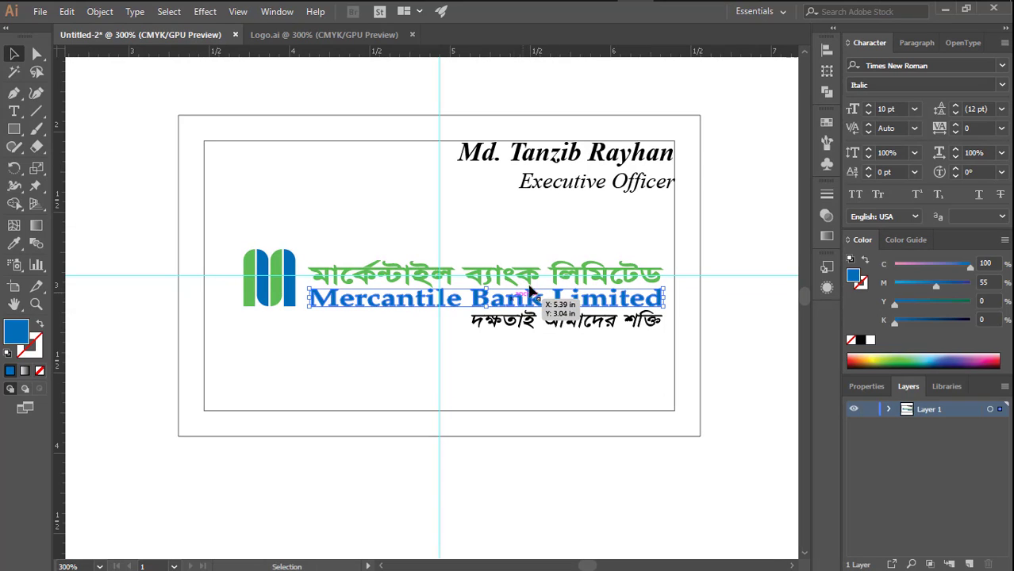
shift+click(521, 276)
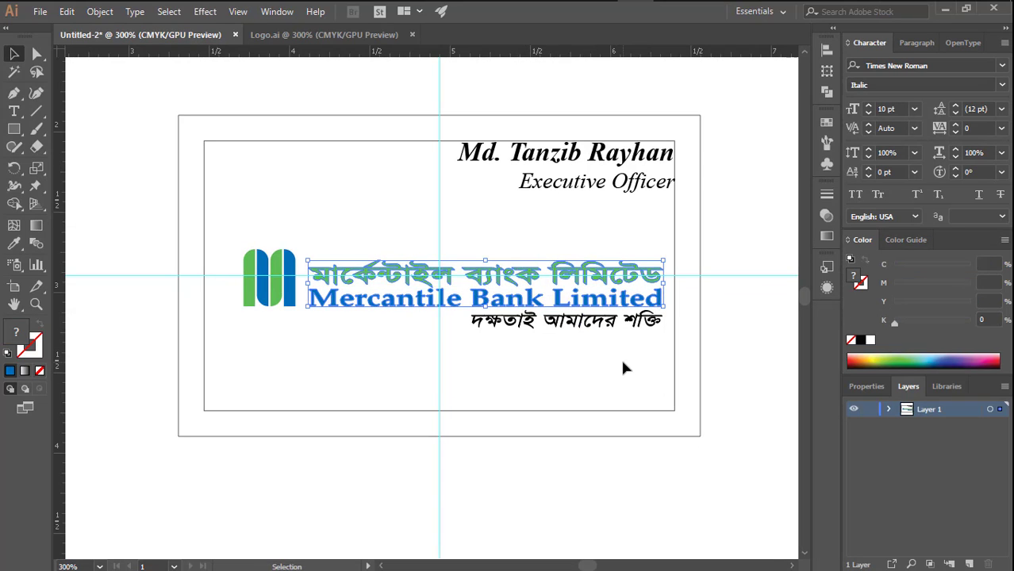
key(Up)
key(Up)
key(Up)
key(Up)
key(Up)
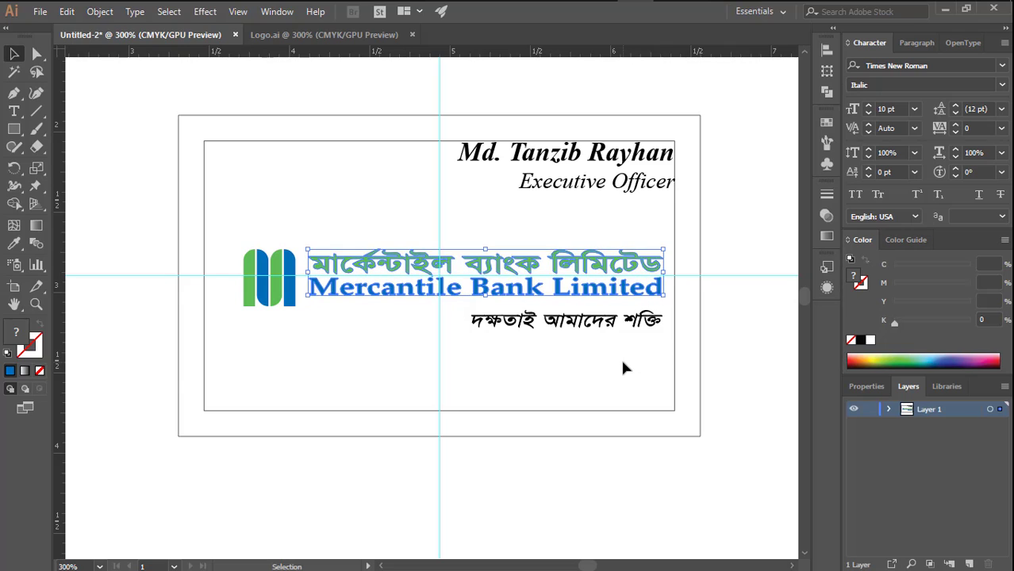
key(Up)
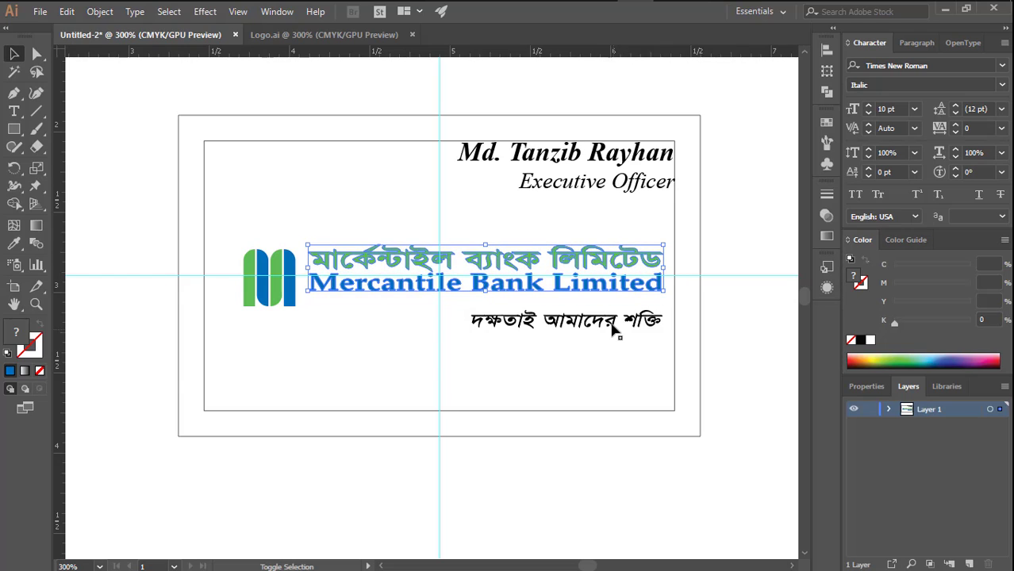
- Move the logo's black Bengali tagline up to sit just beneath the English bank name
click(612, 324)
key(shift+Up)
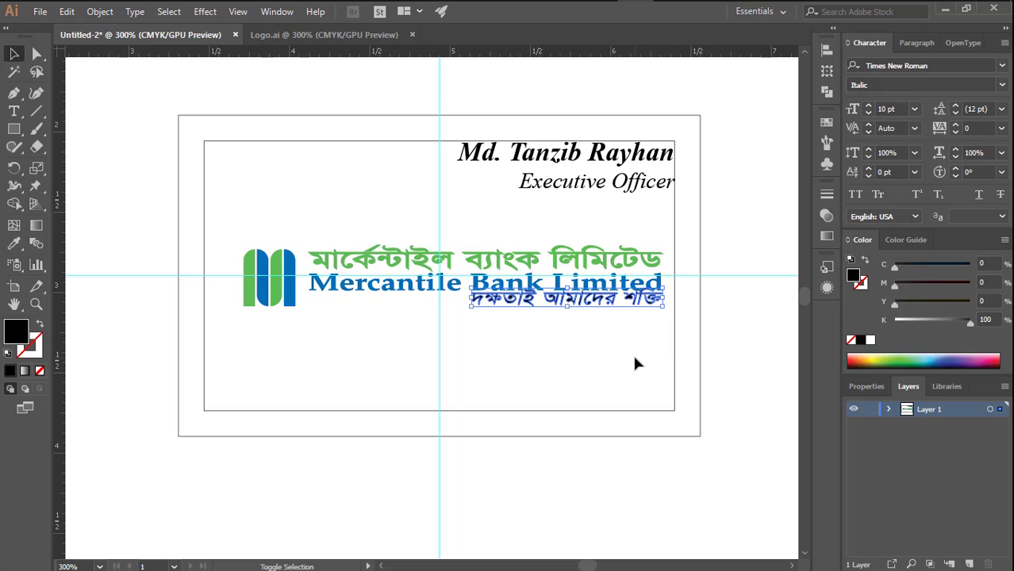
key(Down)
key(Down)
key(Down)
key(Down)
click(635, 358)
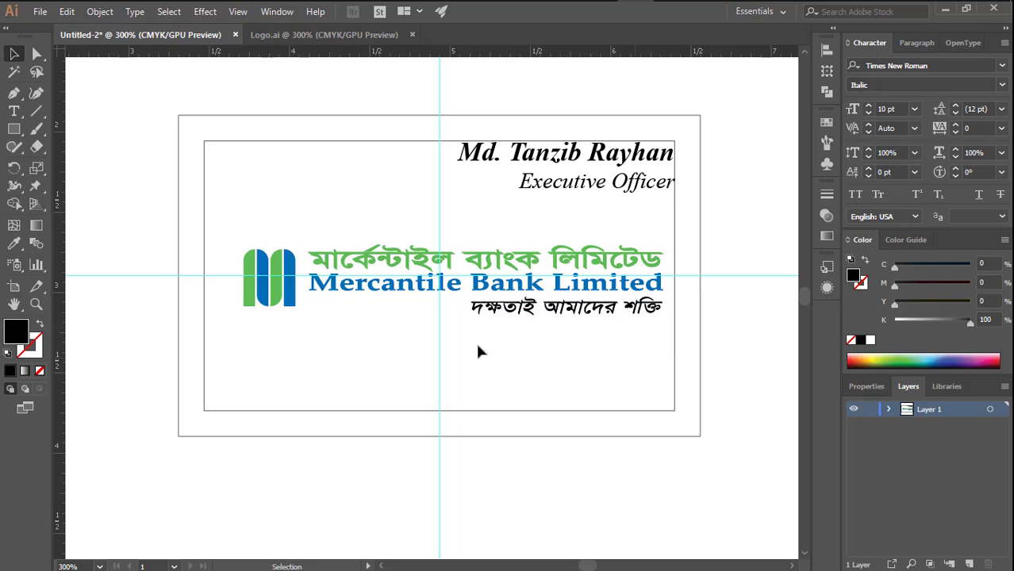
click(269, 278)
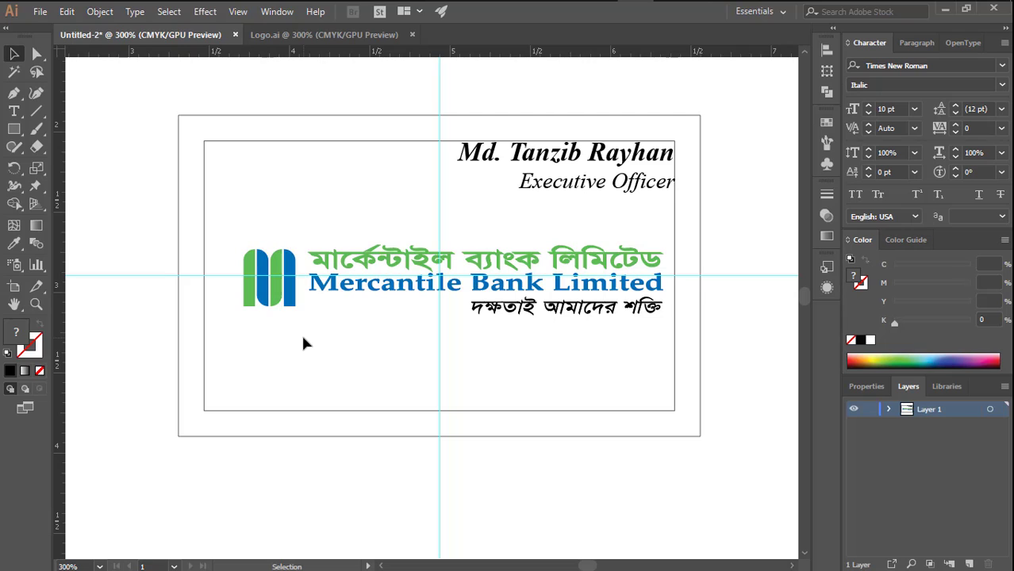
drag(286, 305, 253, 292)
key(ctrl+z)
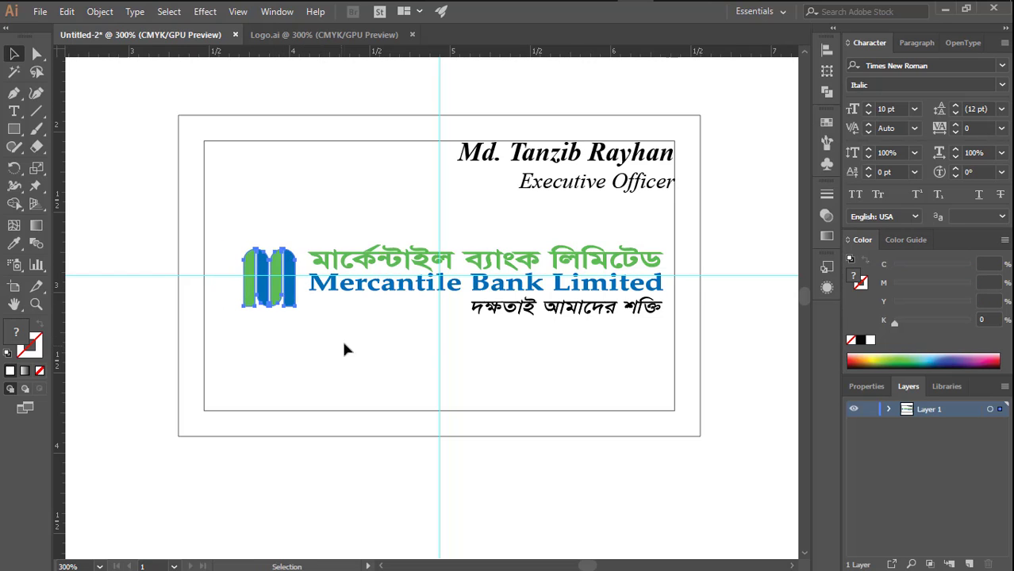
shift+click(374, 285)
right_click(364, 324)
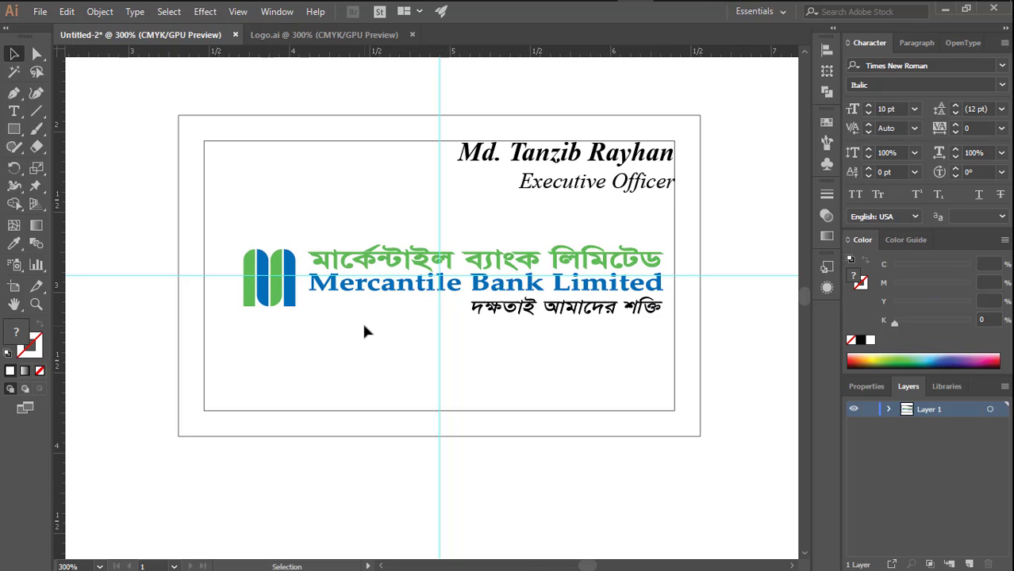
click(401, 461)
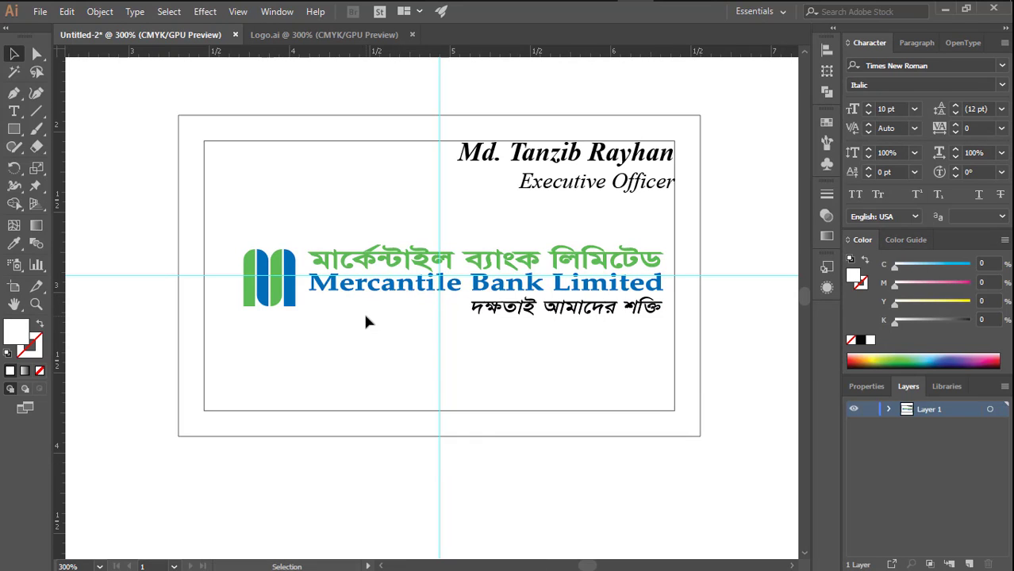
- Centre the whole bank logo on the vertical guide and enlarge it from its centre to span the inner rectangle's width
drag(139, 283, 140, 284)
drag(242, 229, 567, 321)
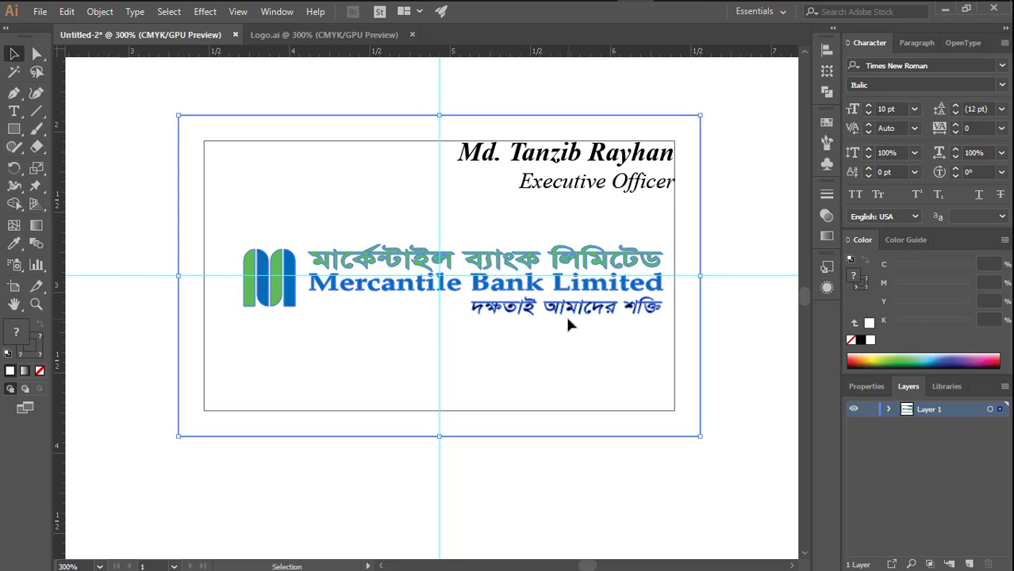
shift+click(690, 352)
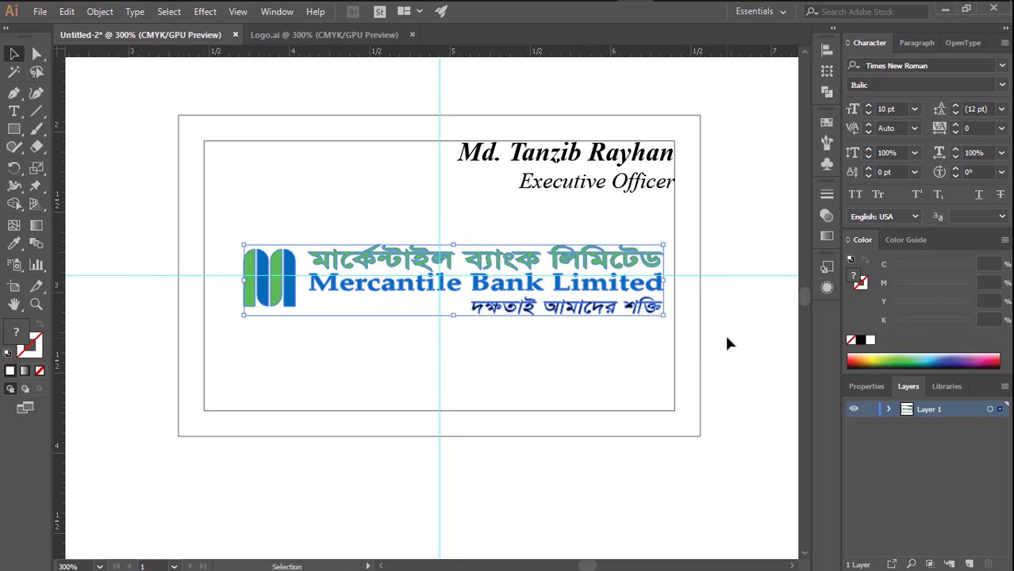
click(724, 332)
click(612, 311)
shift+click(639, 285)
shift+click(639, 262)
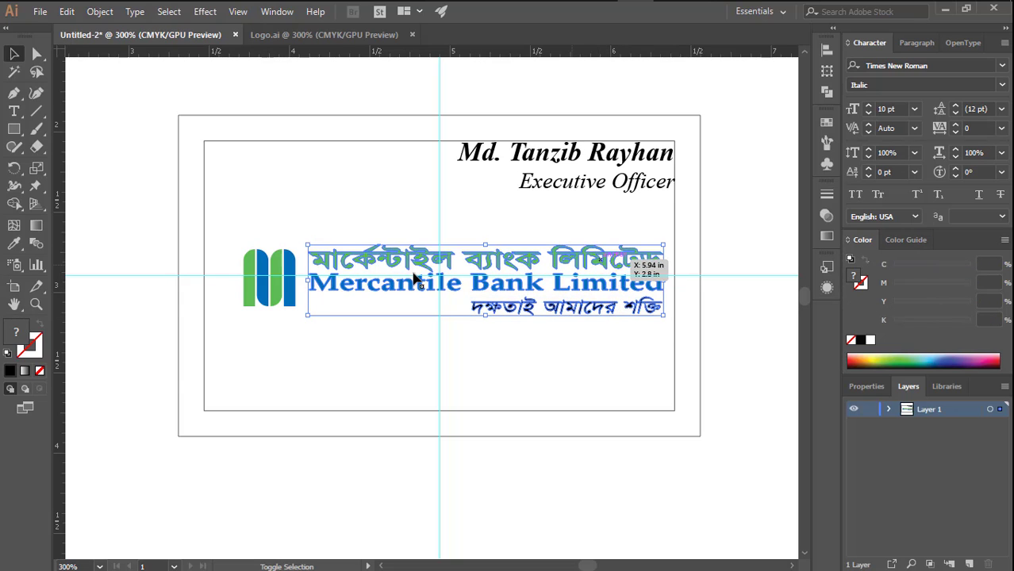
shift+click(282, 288)
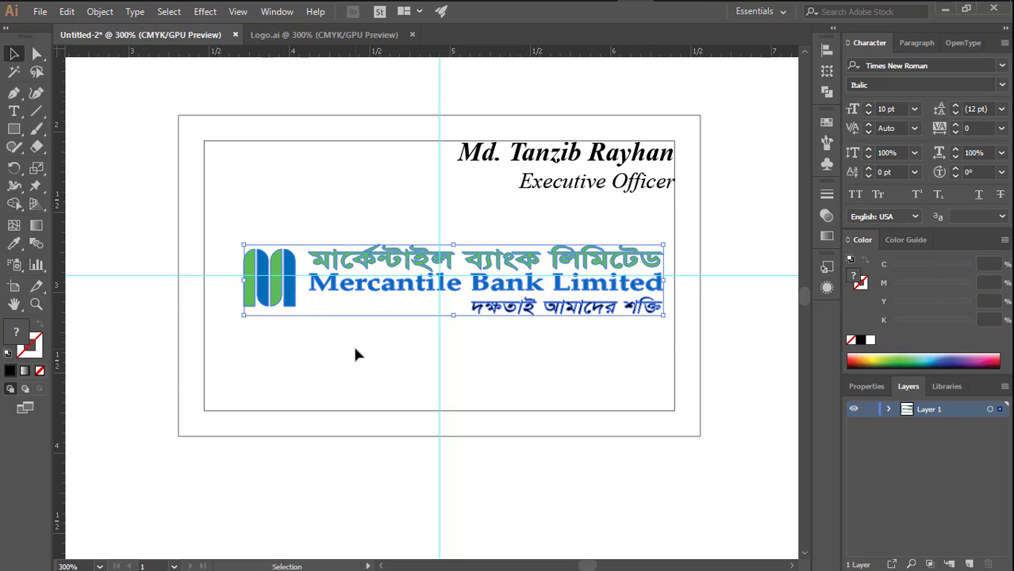
key(Left)
key(Left)
key(Left)
key(Left)
key(Left)
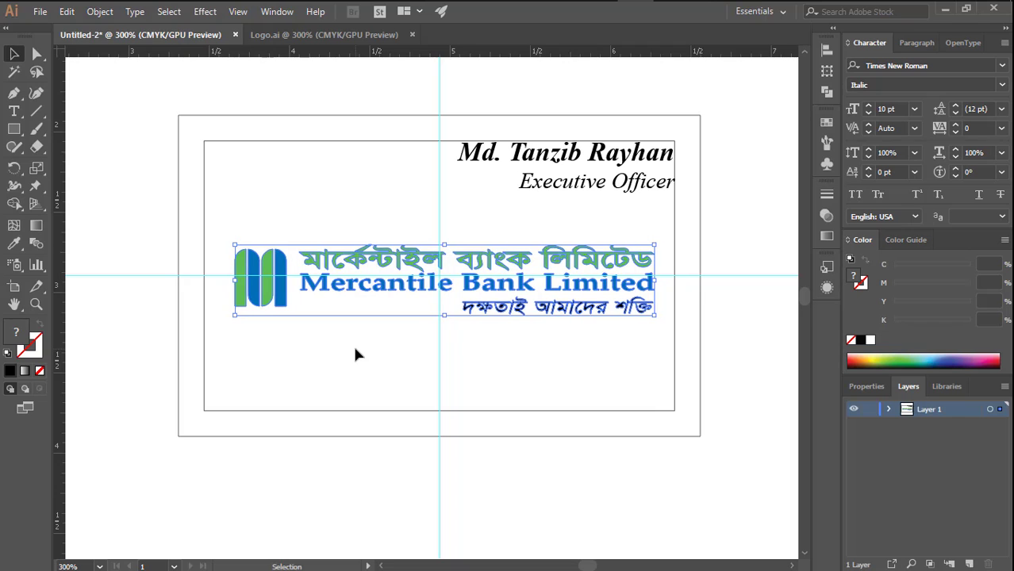
key(Left)
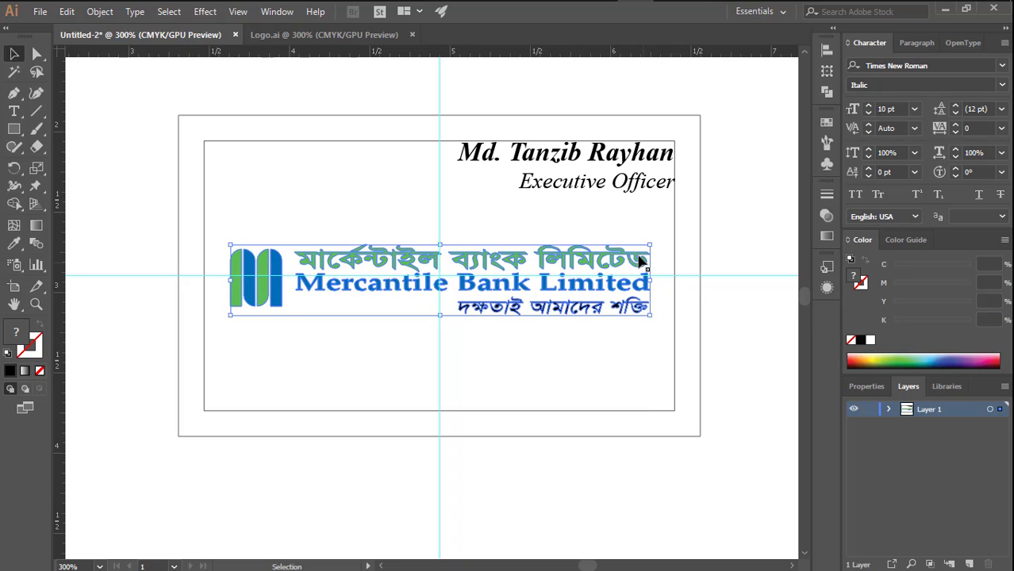
drag(648, 247, 679, 229)
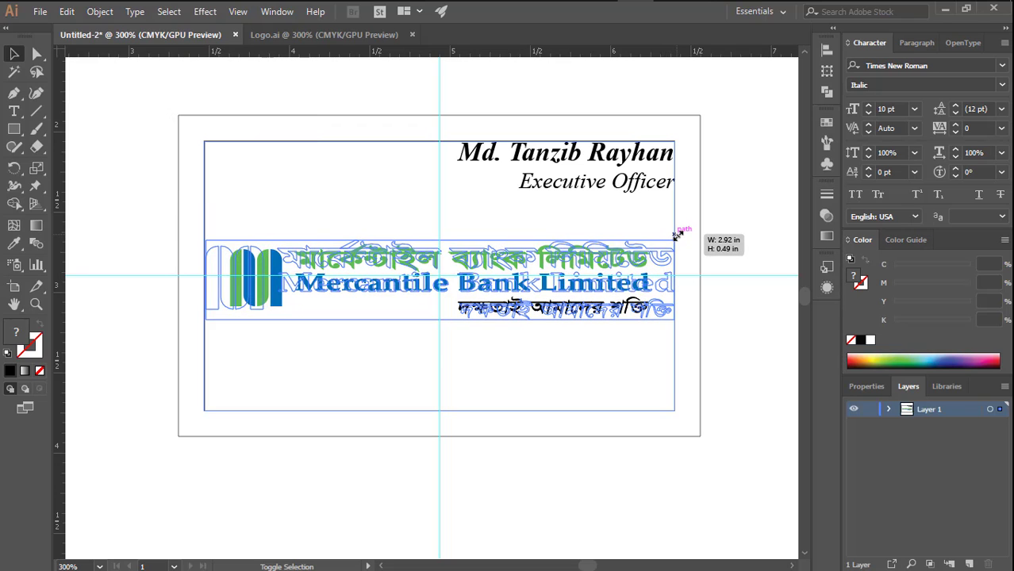
click(728, 227)
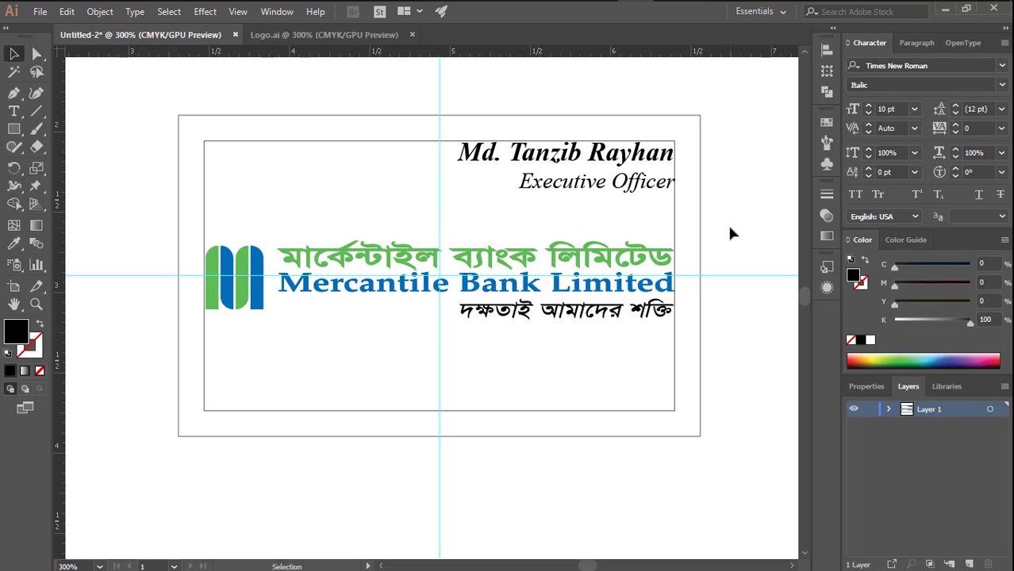
- Recolour the cardholder's name with the blue of the logo emblem using the Eyedropper
click(651, 161)
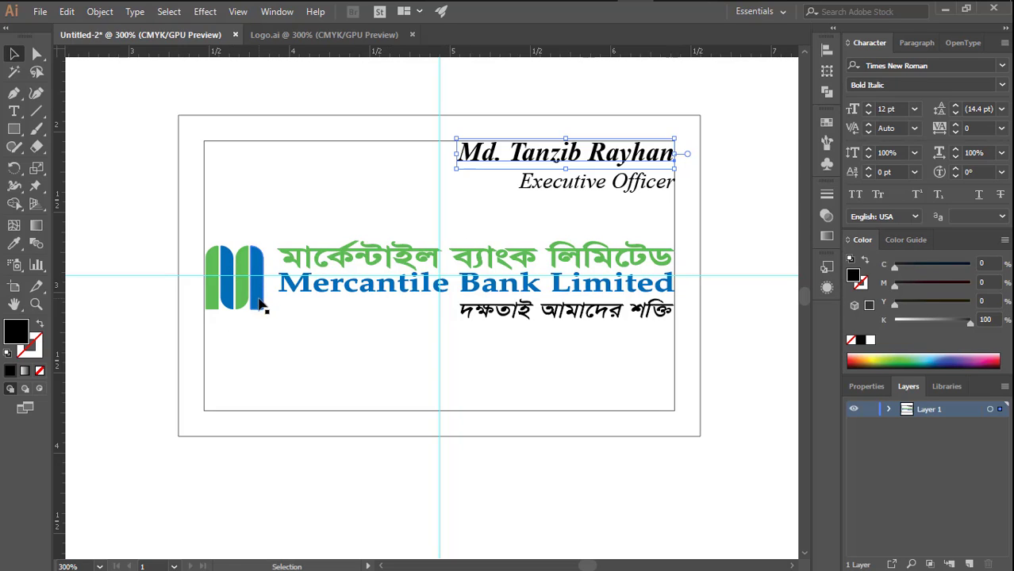
click(14, 244)
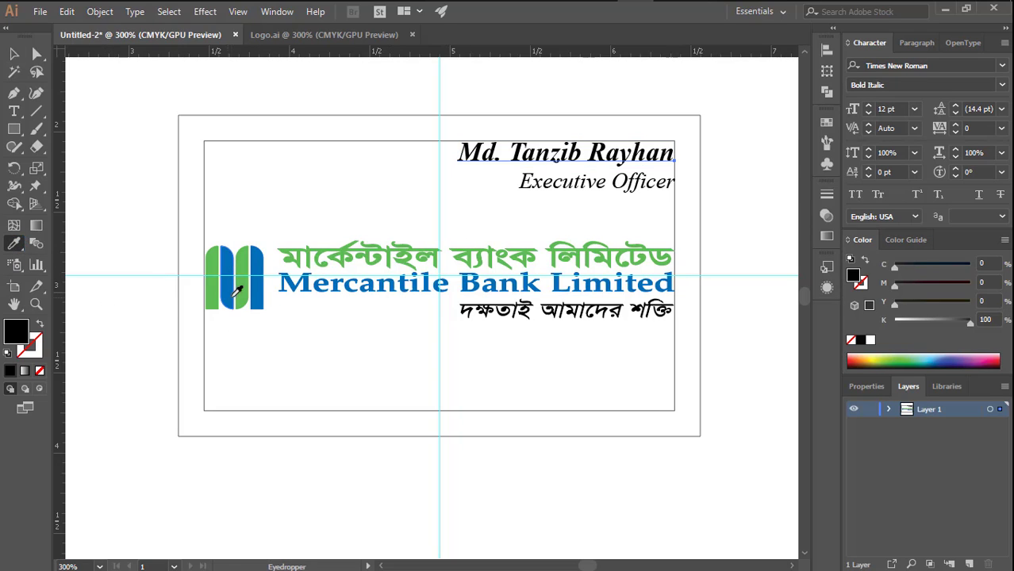
click(258, 292)
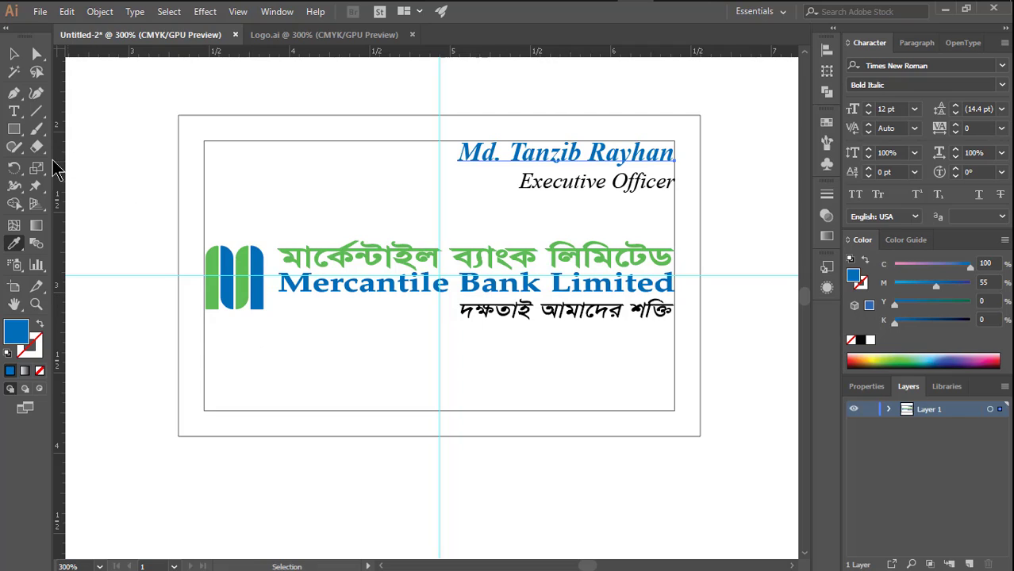
click(13, 54)
click(139, 162)
- Duplicate the "Executive Officer" line into the space below the logo and centre-align the copy's text
click(651, 190)
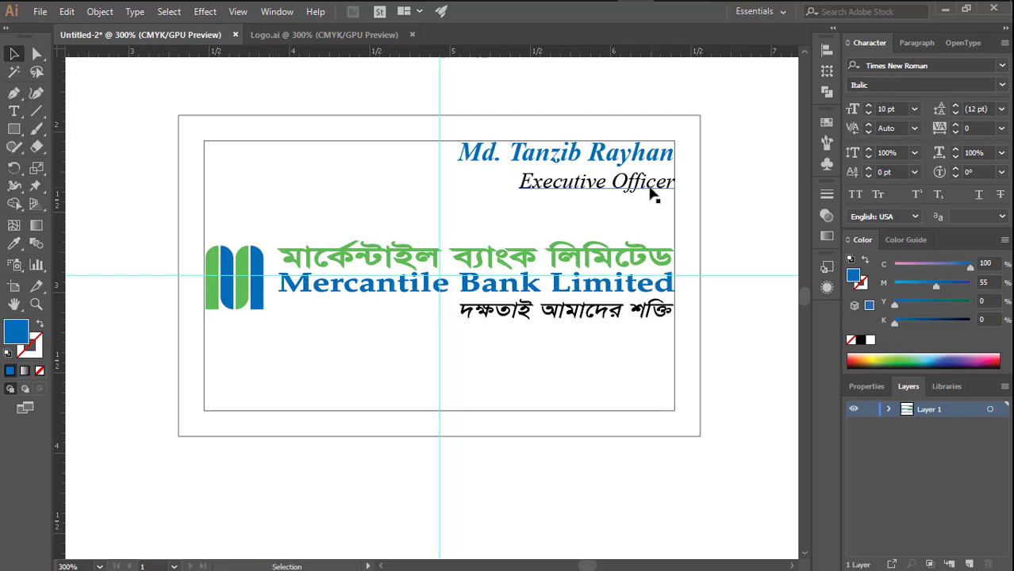
drag(584, 193, 501, 384)
click(910, 43)
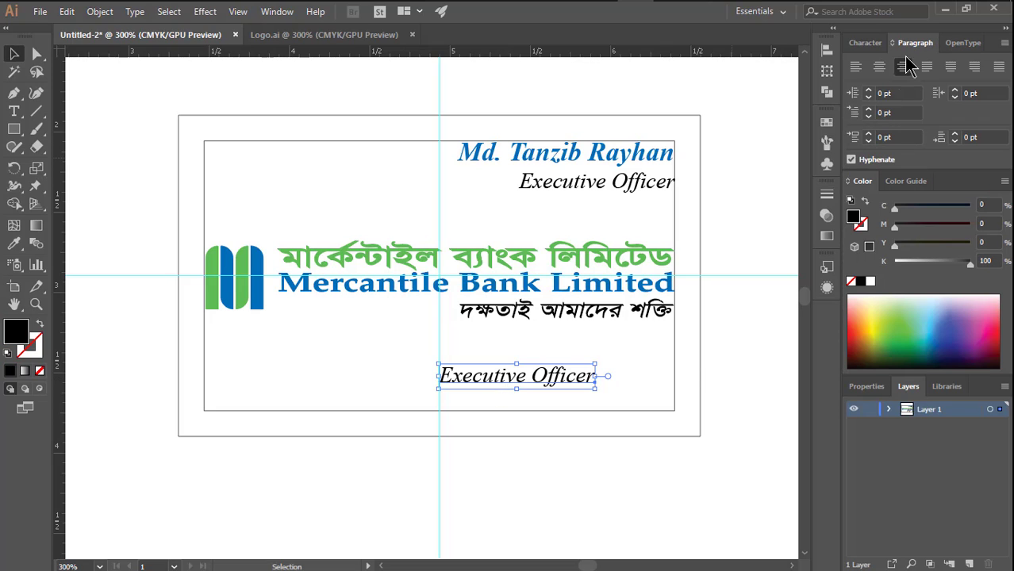
click(881, 69)
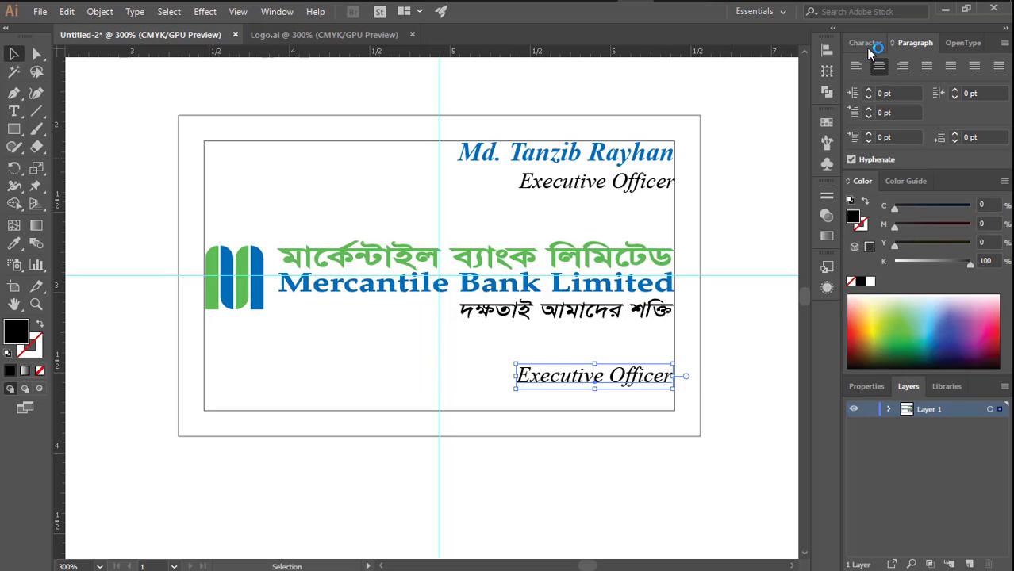
- Set the copied title's font style to Regular and move it onto the vertical guide, just above the inner rectangle's lower edge
click(867, 44)
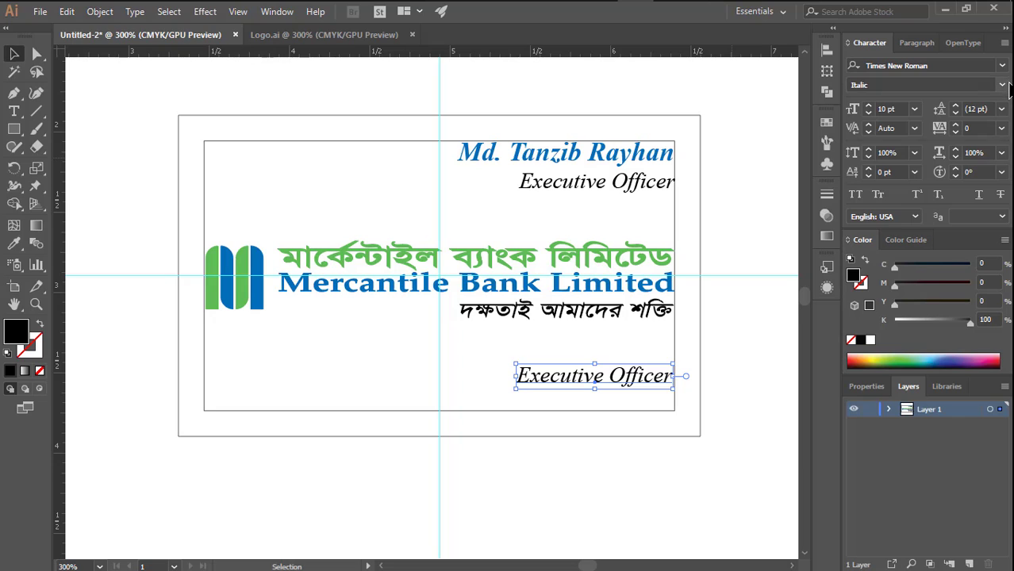
click(1004, 86)
click(917, 101)
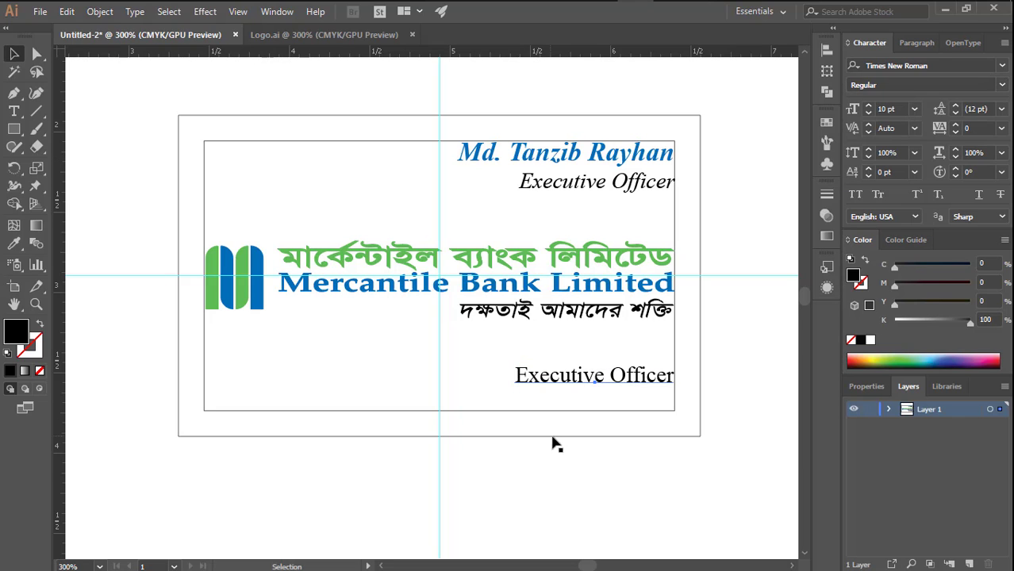
drag(594, 378, 448, 384)
key(ctrl+space)
click(462, 401)
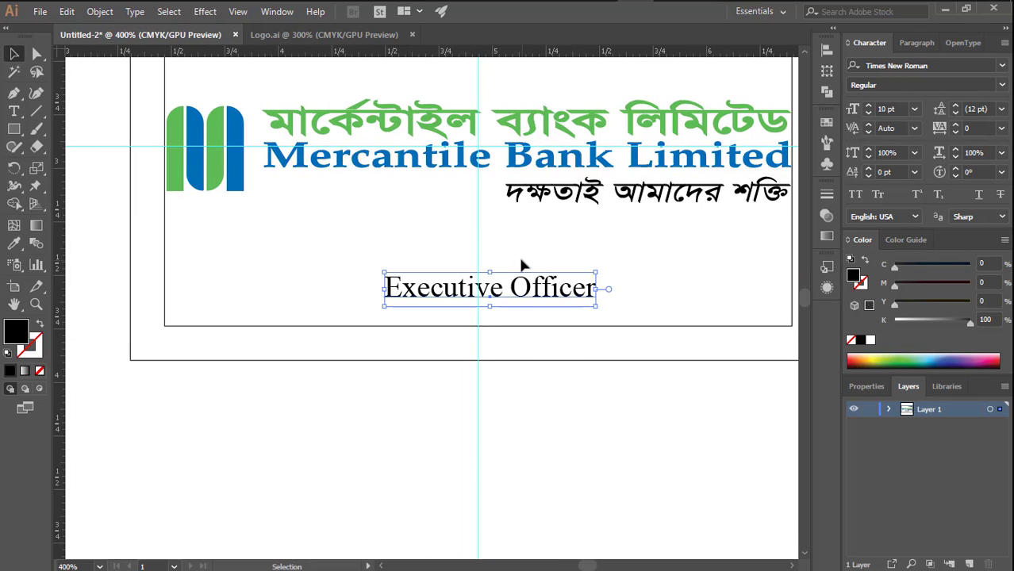
mouse_move(497, 293)
mouse_down()
mouse_move(487, 296)
mouse_move(498, 300)
mouse_up()
- Replace the copied title's text with the bank's full postal address on one line
triple_click(502, 302)
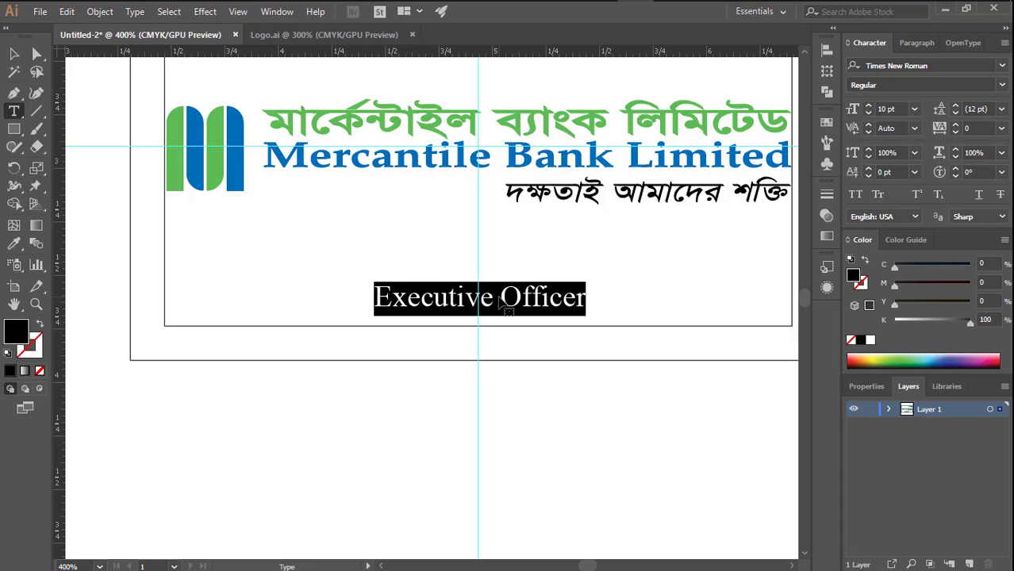
text(24-)
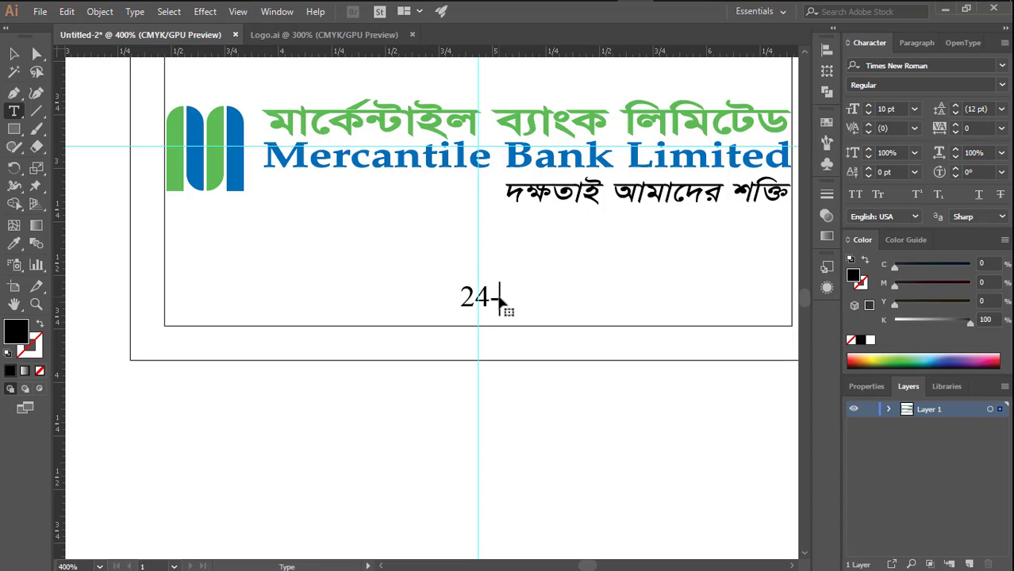
text(25)
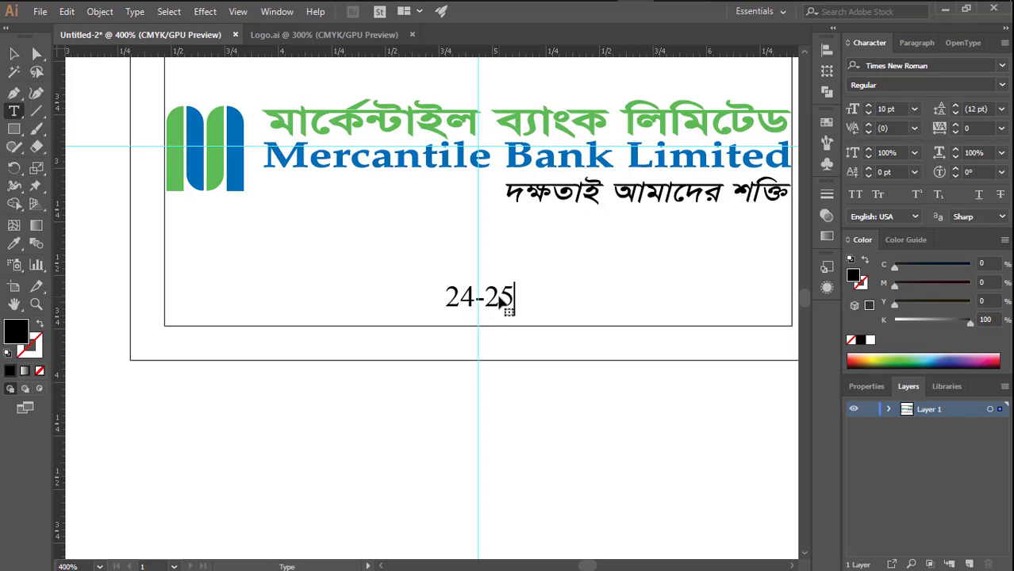
text(, D)
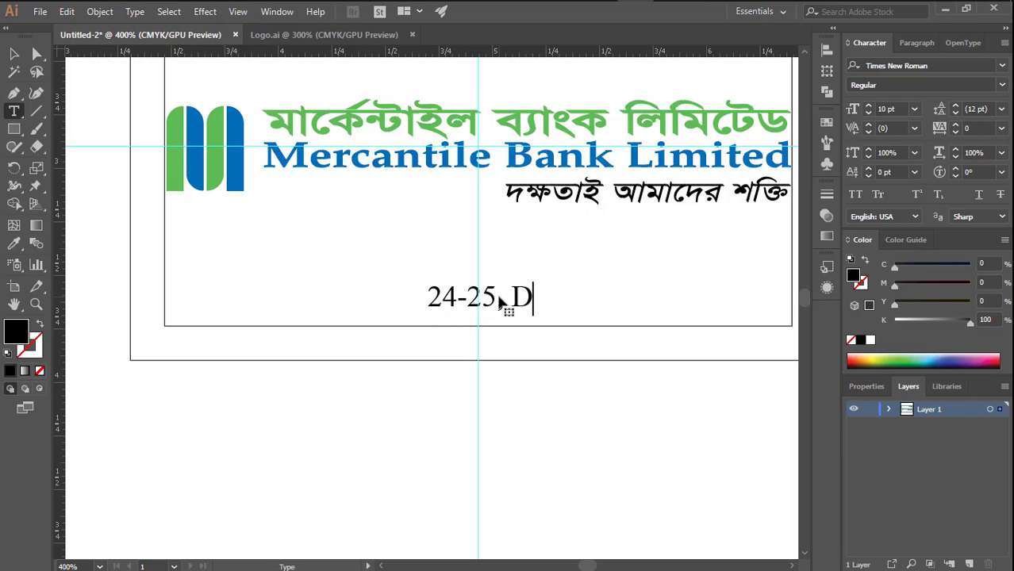
text(ilkusha)
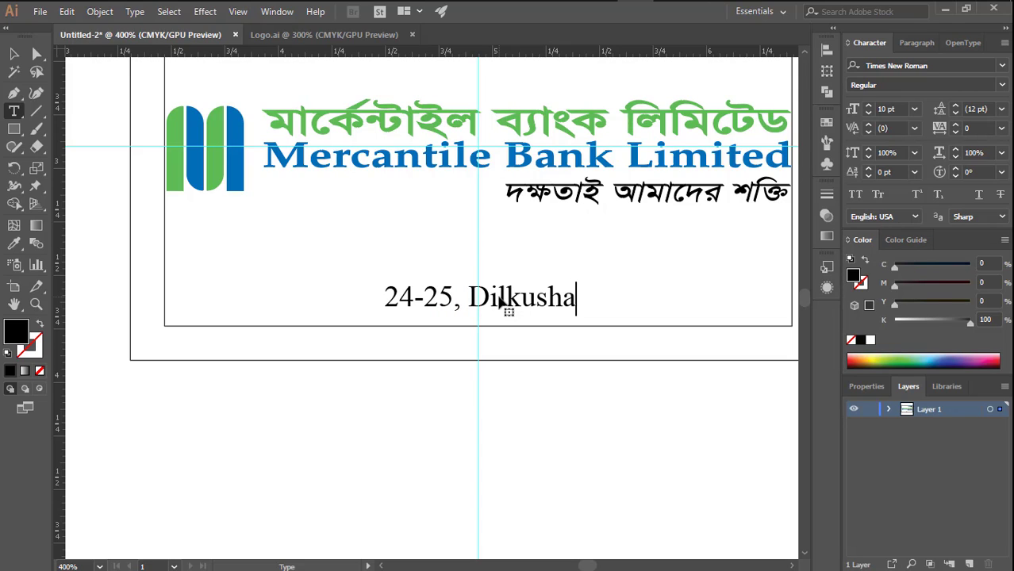
text( C/)
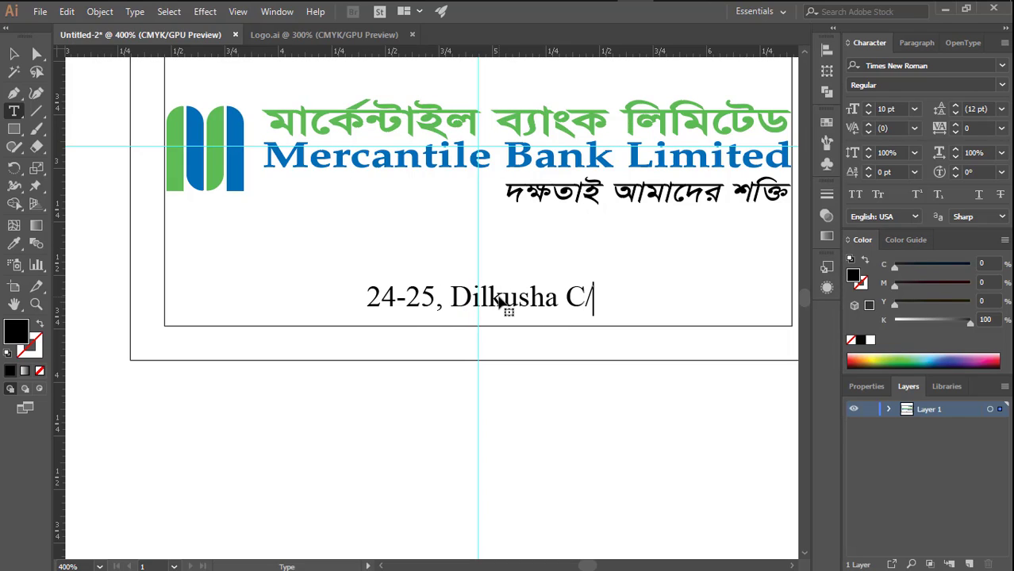
text(A)
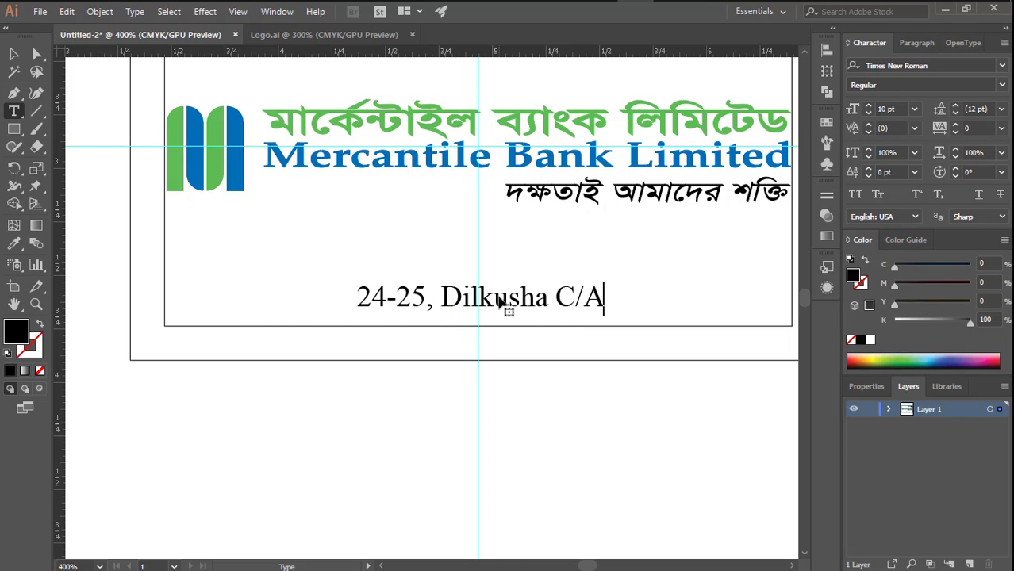
text(m)
key(BackSpace)
text(, M)
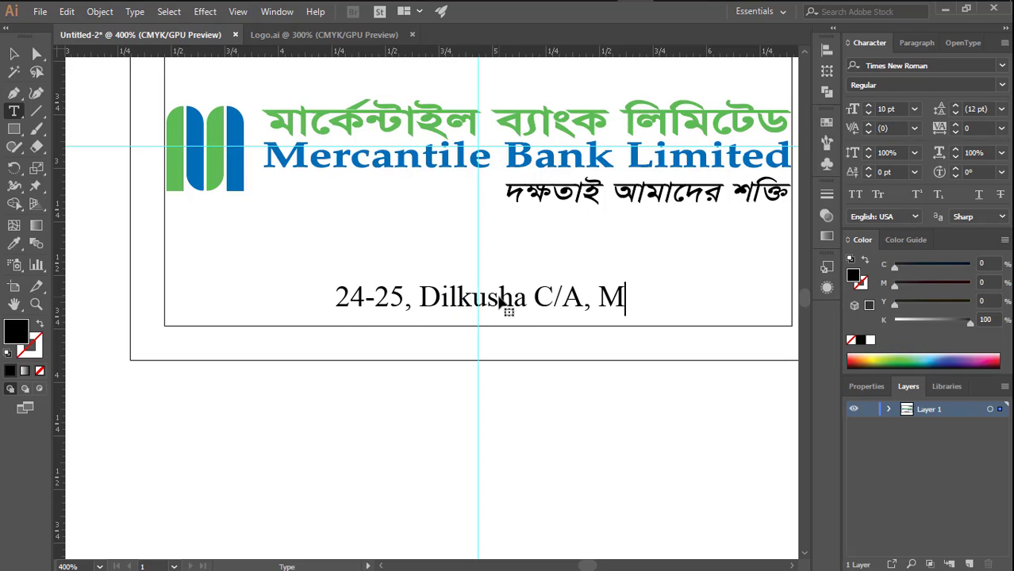
text(oti)
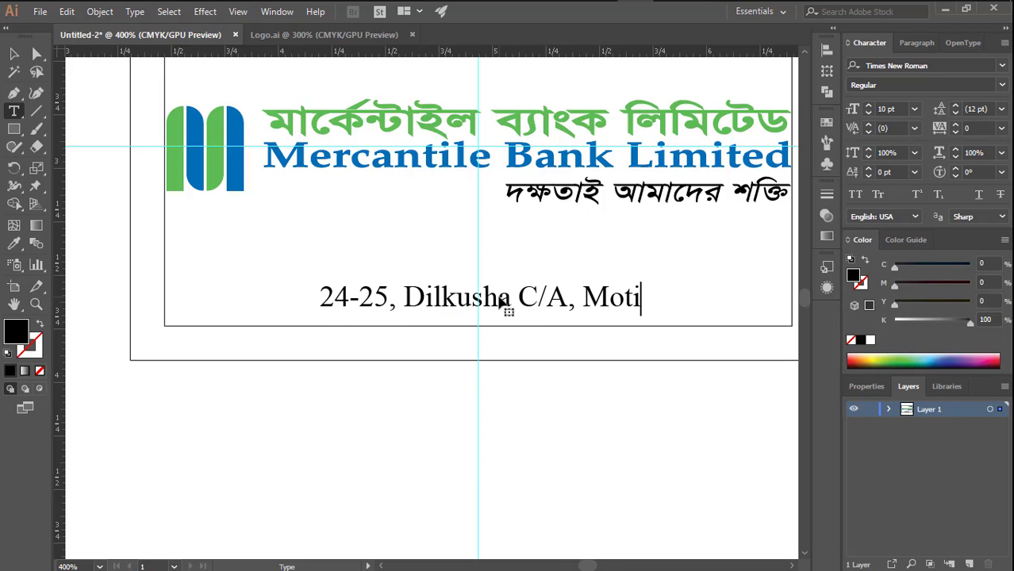
text(jheel)
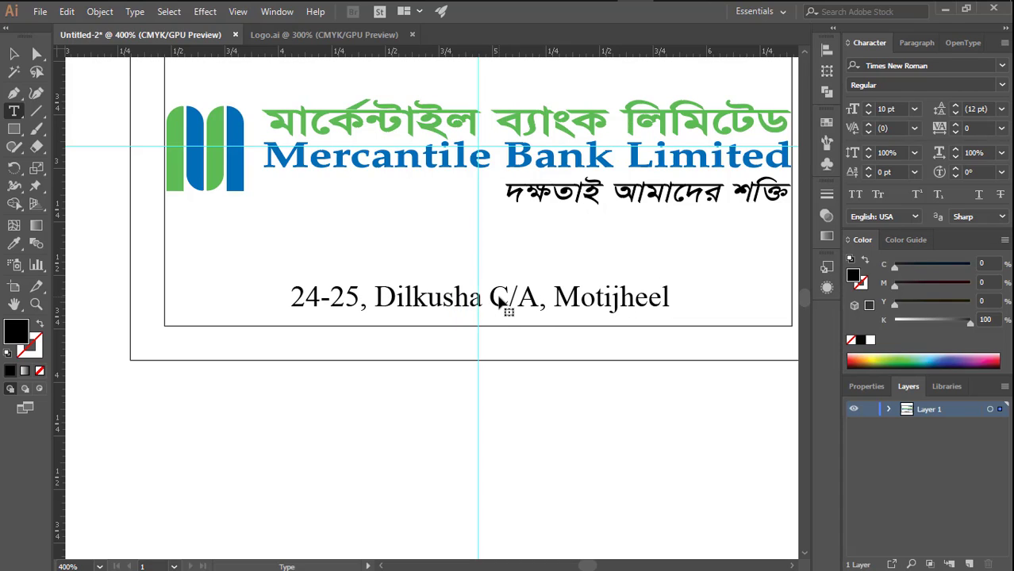
text(, D)
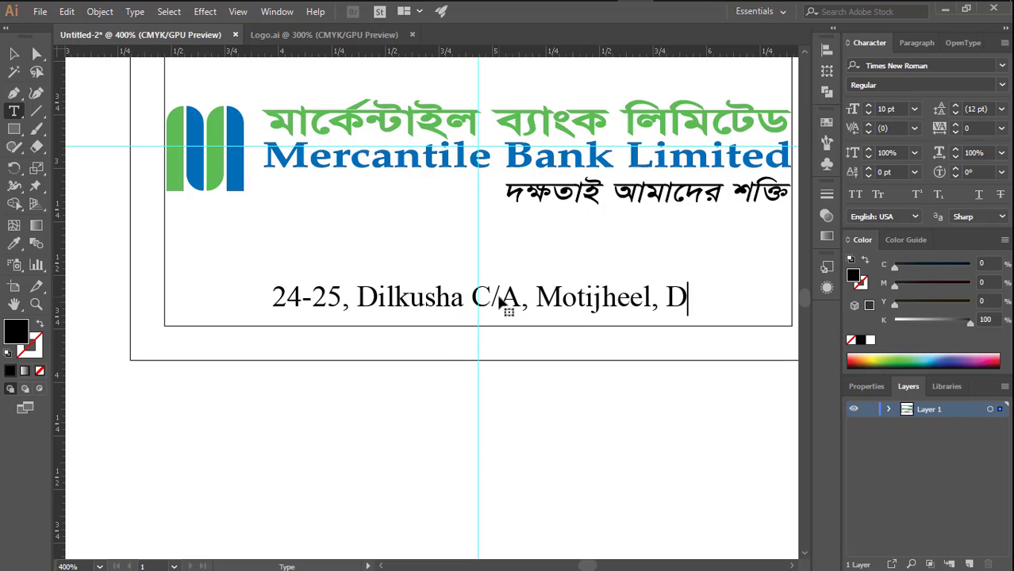
text(haka-1000)
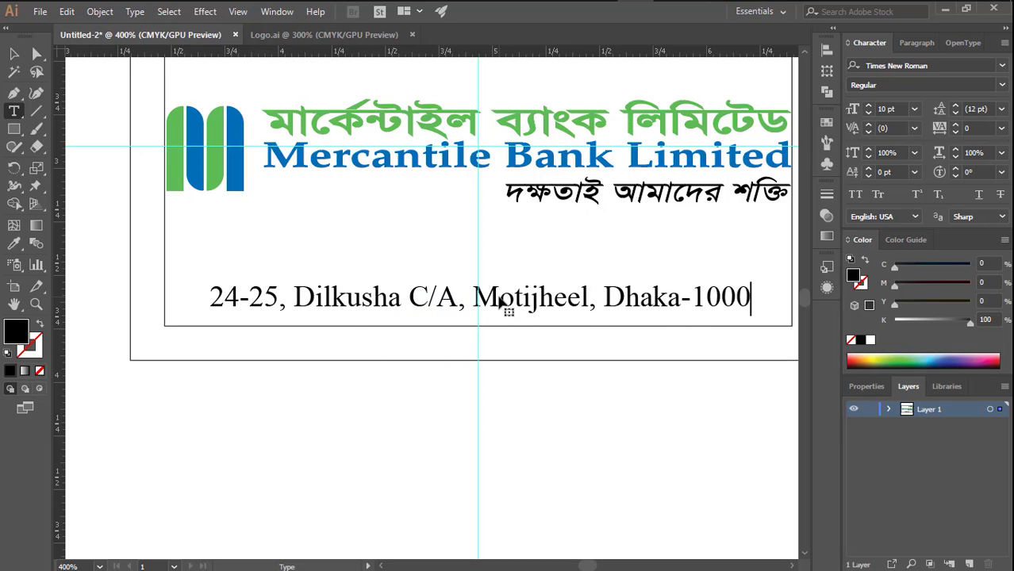
key(Escape)
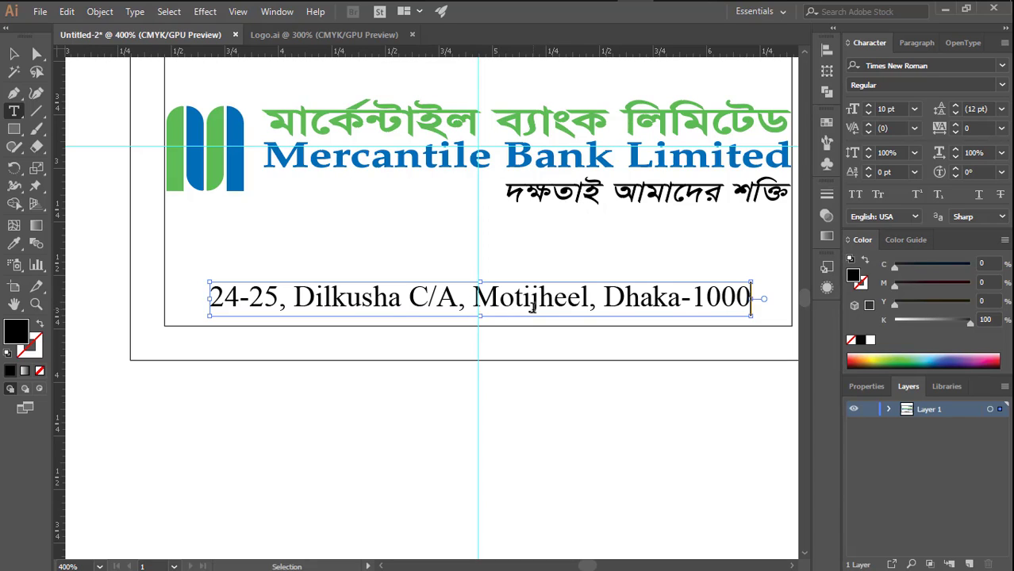
- Set the address line's font size to 9 pt
click(70, 170)
click(11, 55)
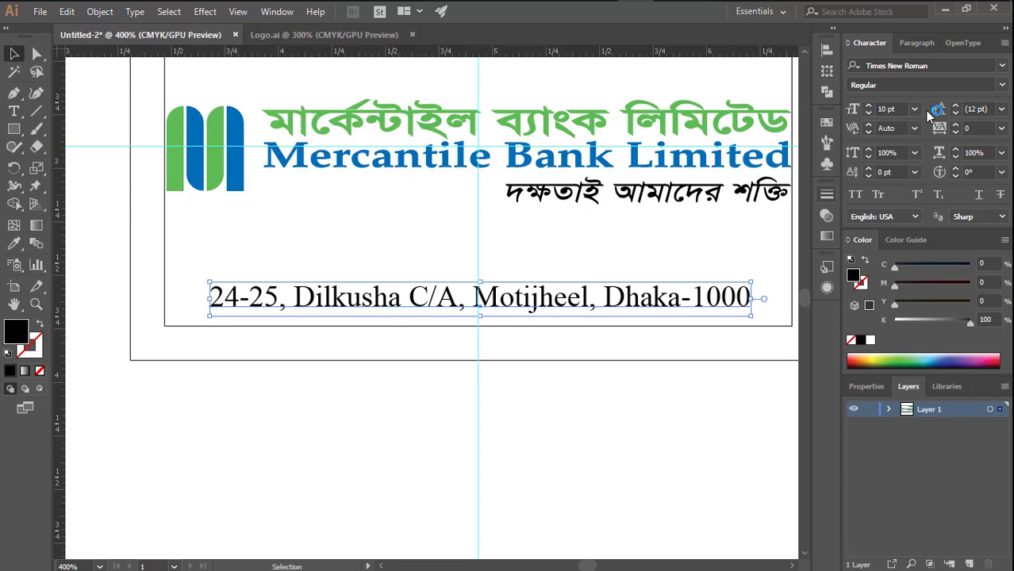
click(867, 113)
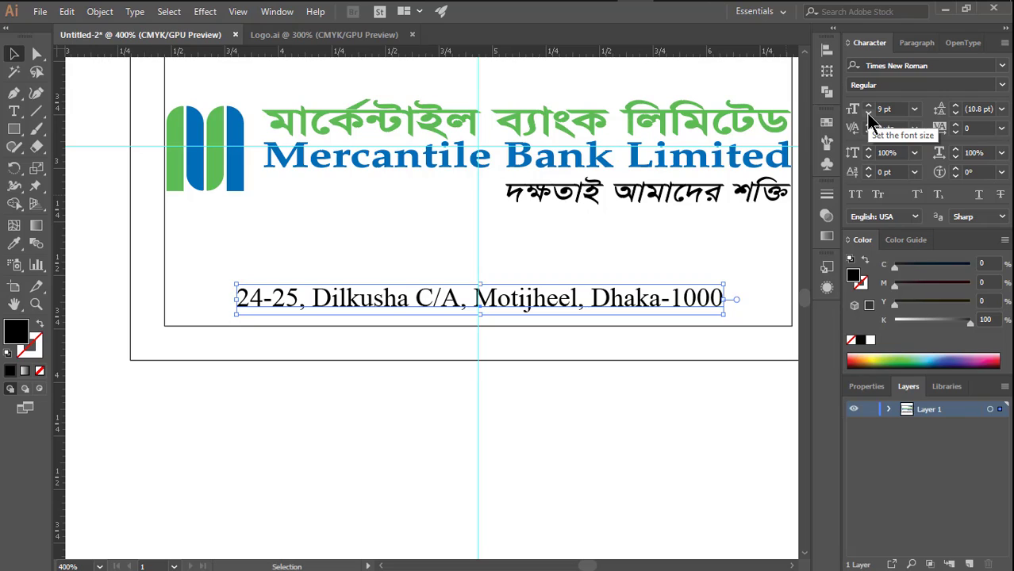
click(577, 409)
click(542, 292)
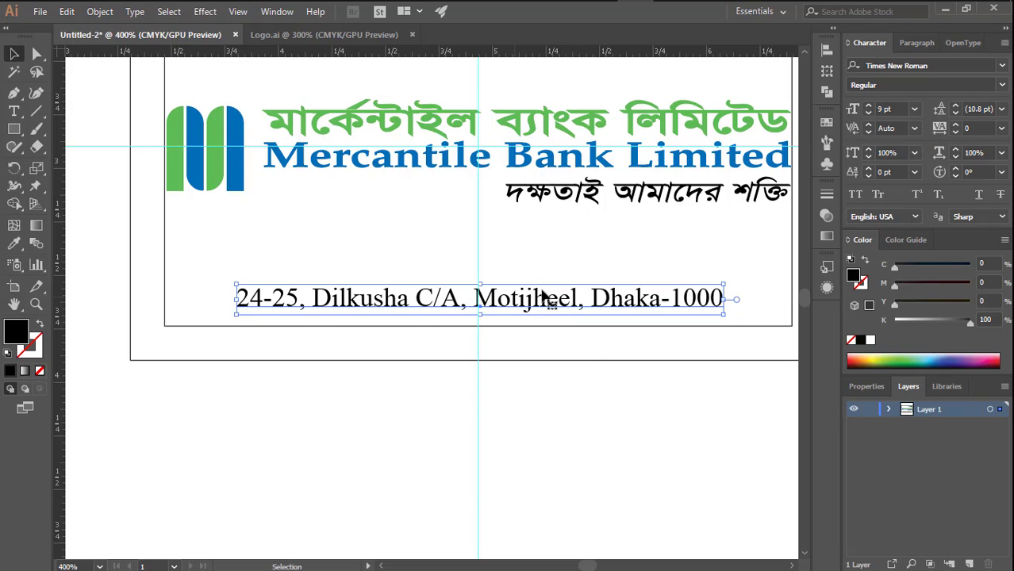
click(13, 111)
triple_click(632, 296)
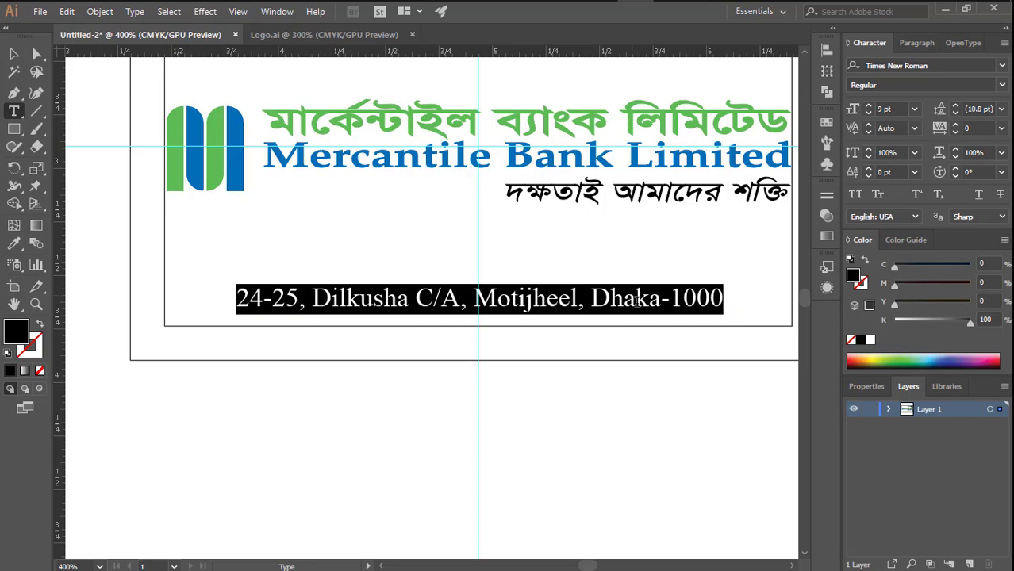
click(722, 296)
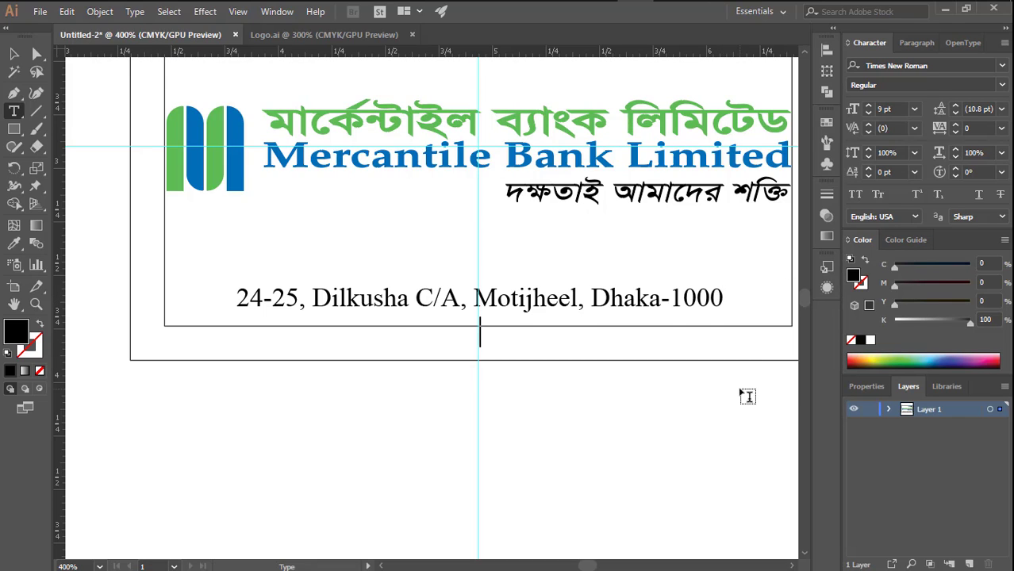
text(www.)
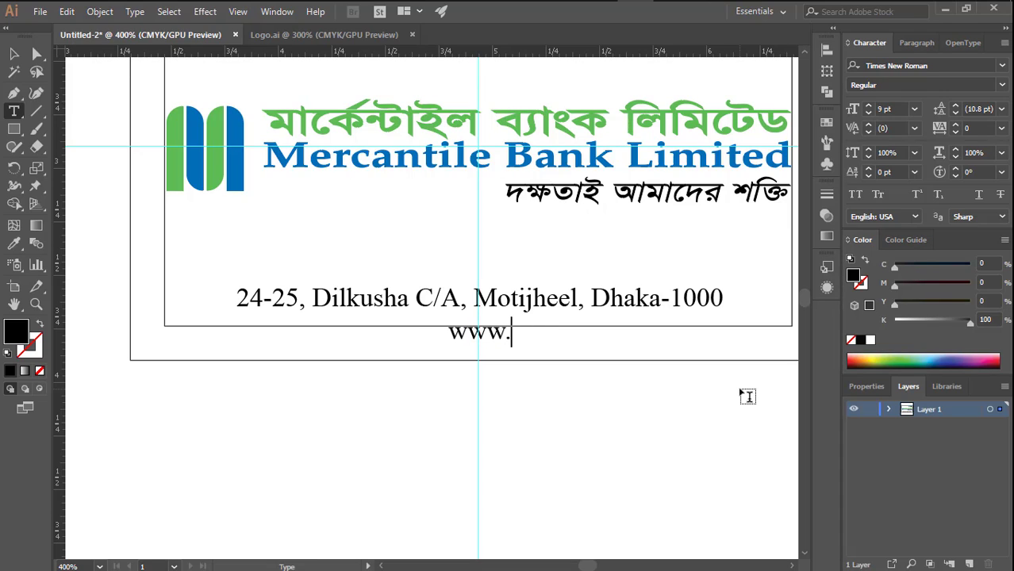
text(marc)
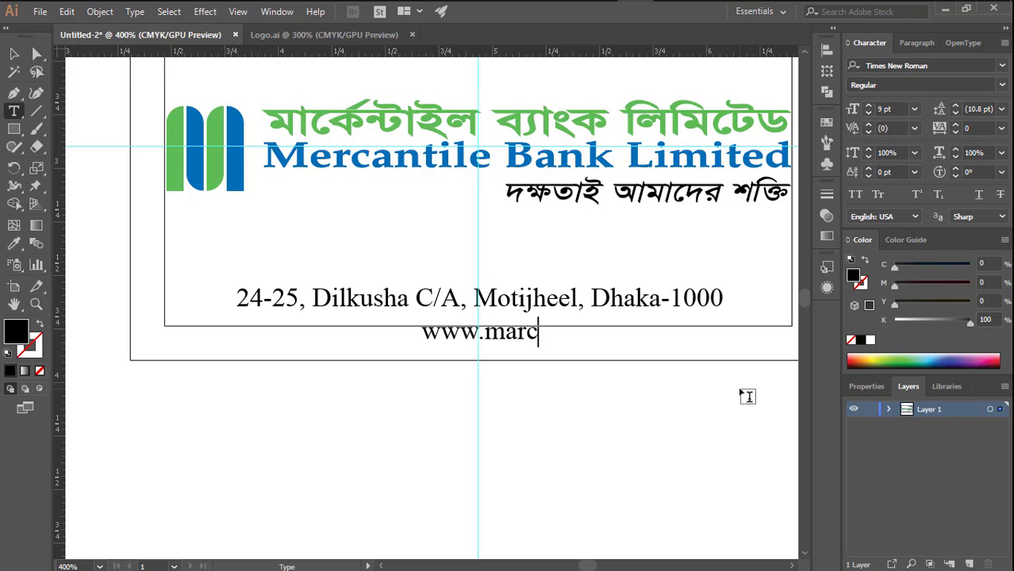
text(anti)
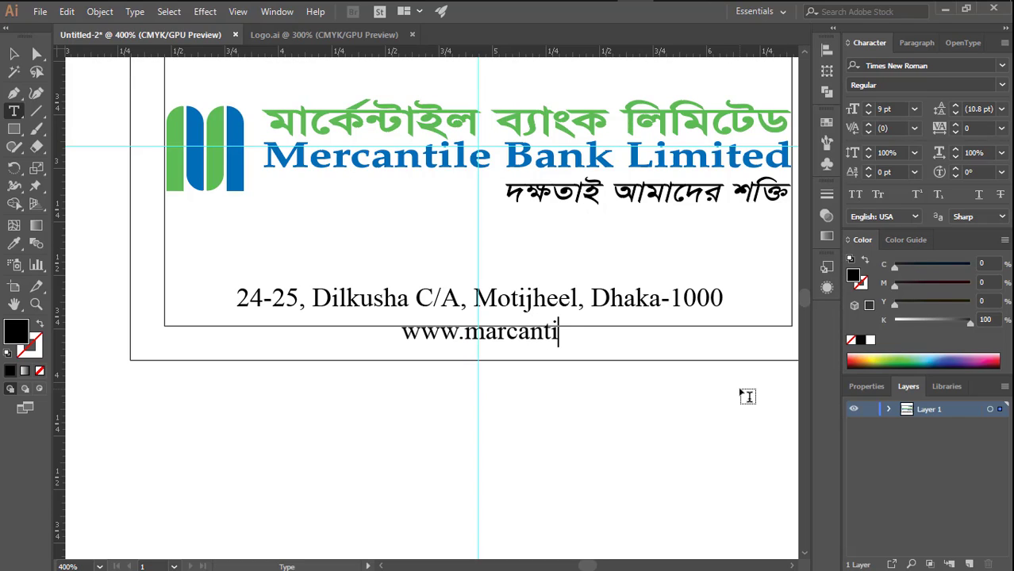
text(leb)
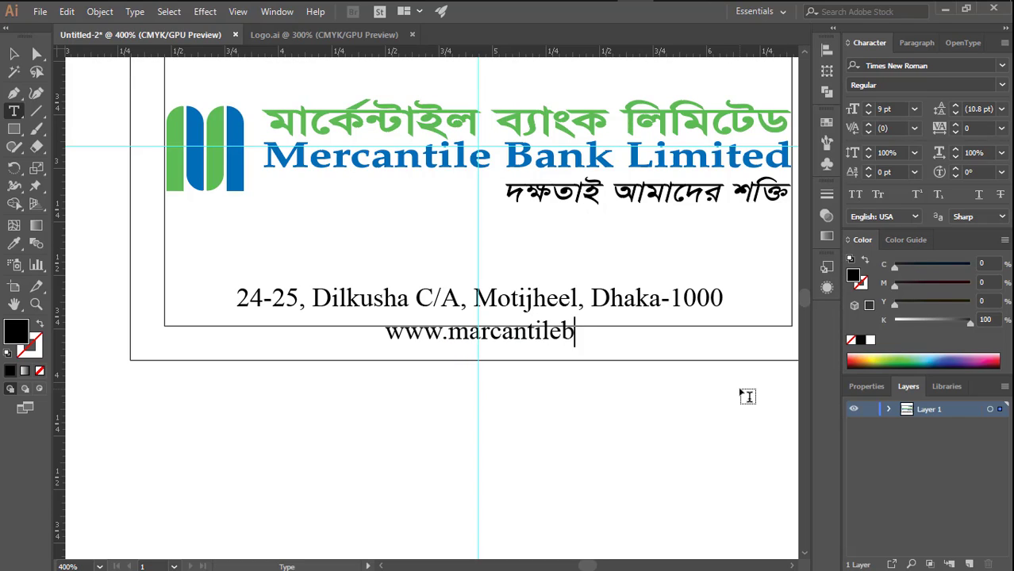
text(ank)
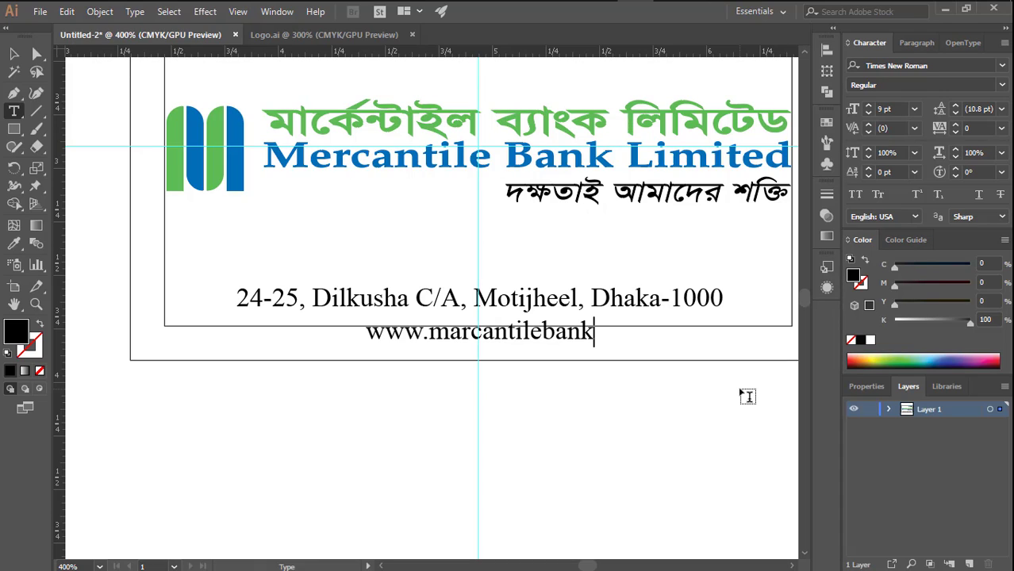
text(lt)
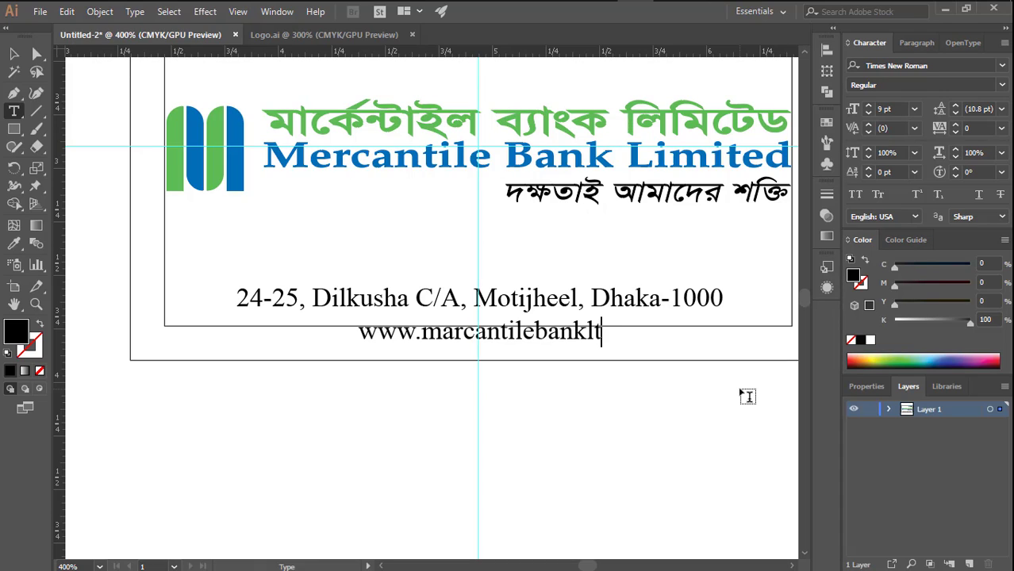
text(d.com)
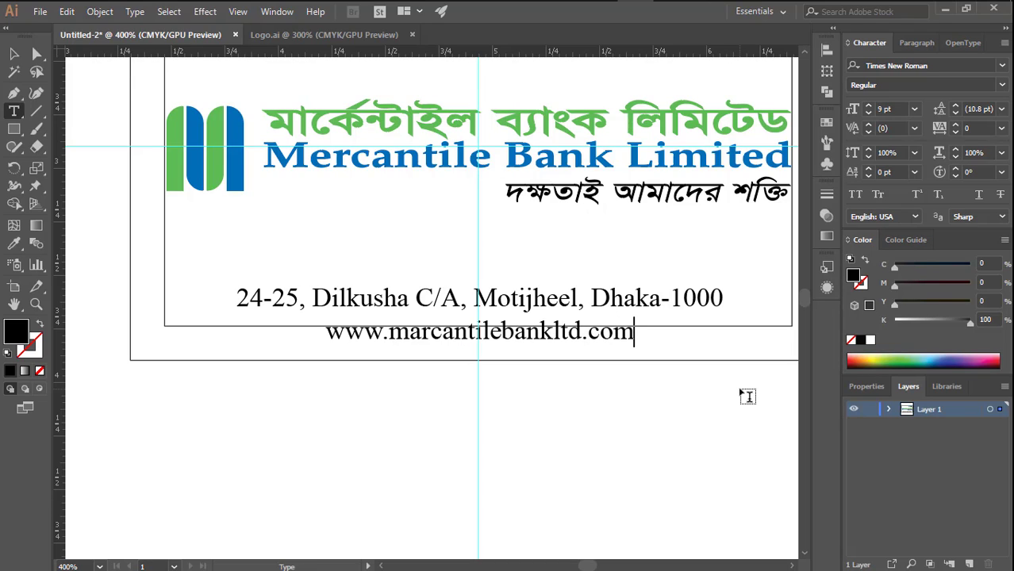
click(13, 53)
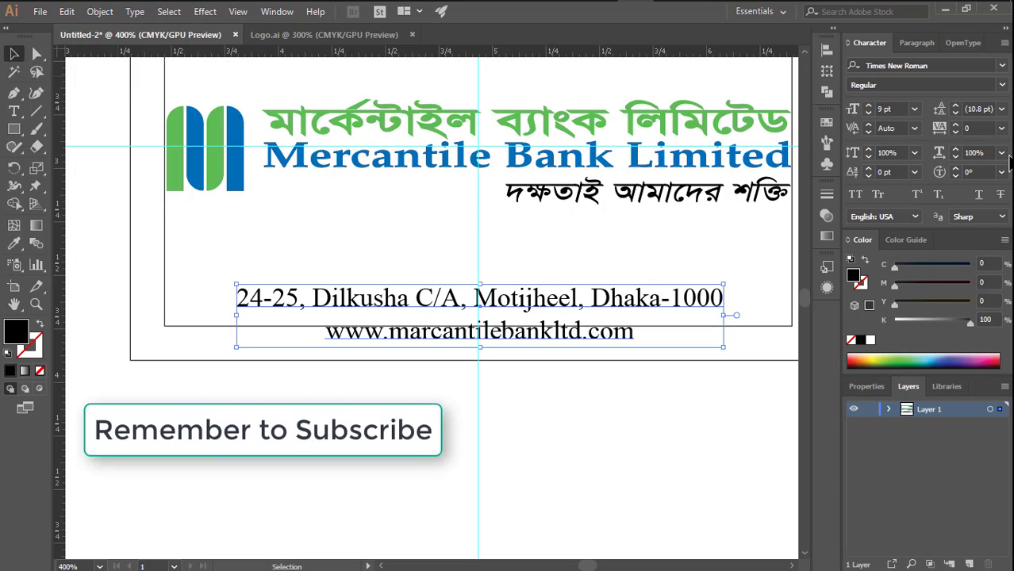
- Set the address block to 8 pt with 9 pt leading and nudge it up, centred on the vertical guide
click(868, 112)
click(955, 113)
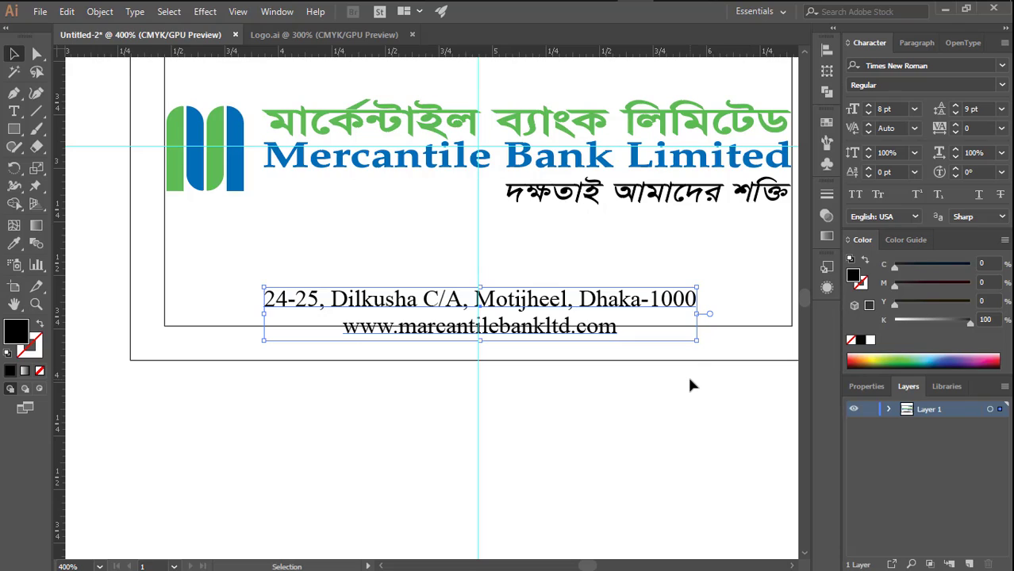
key(Left)
key(Left)
key(Left)
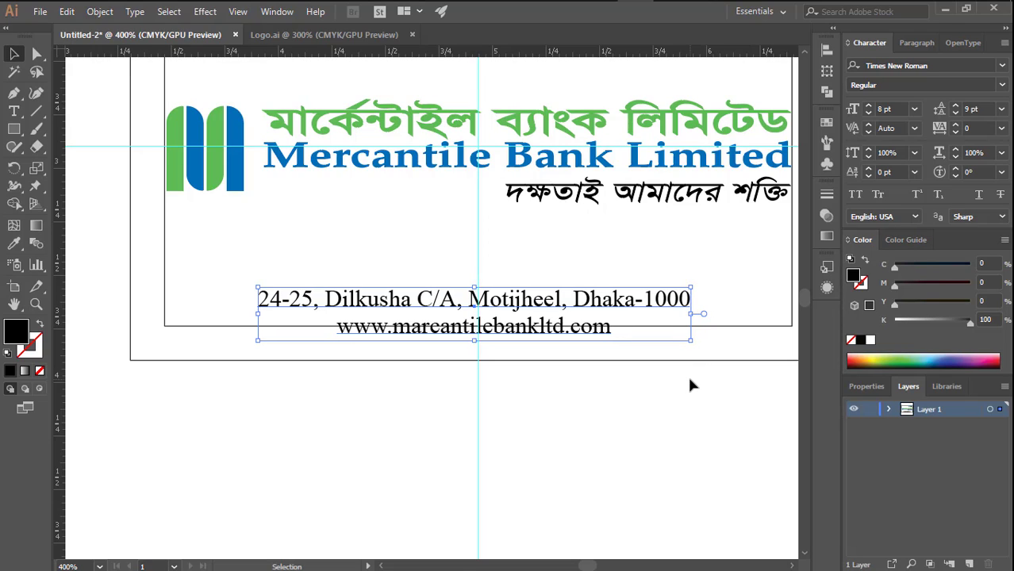
key(Up)
key(Up)
key(Up)
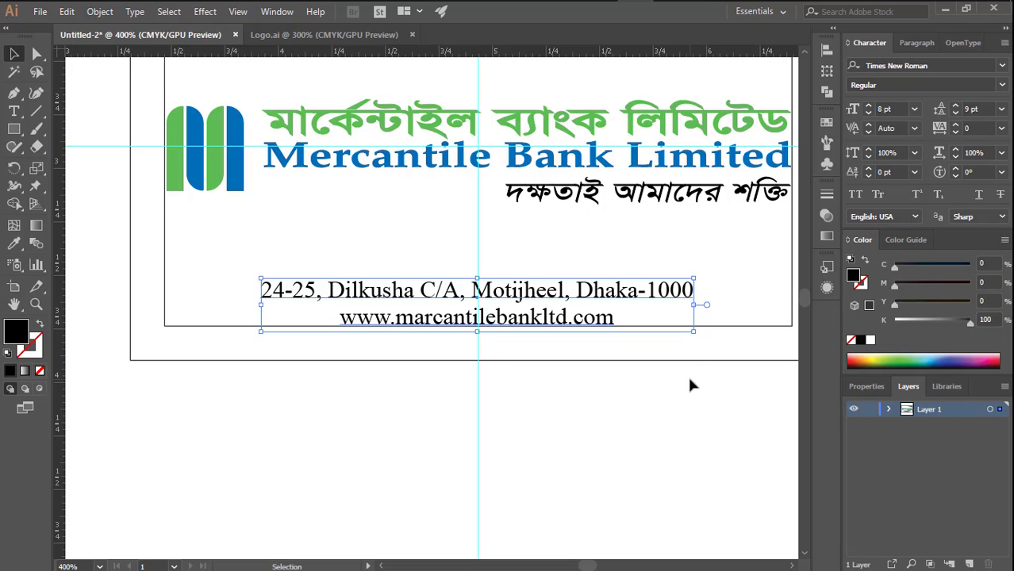
click(687, 374)
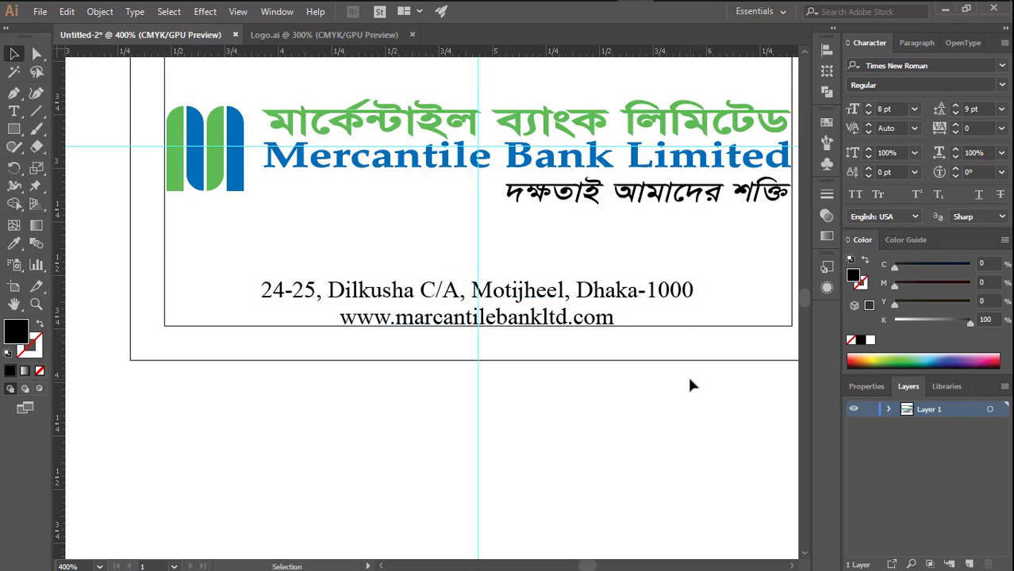
- Set the address block's leading to 8 pt and nudge it down onto the inner rectangle's lower edge
click(529, 297)
click(955, 113)
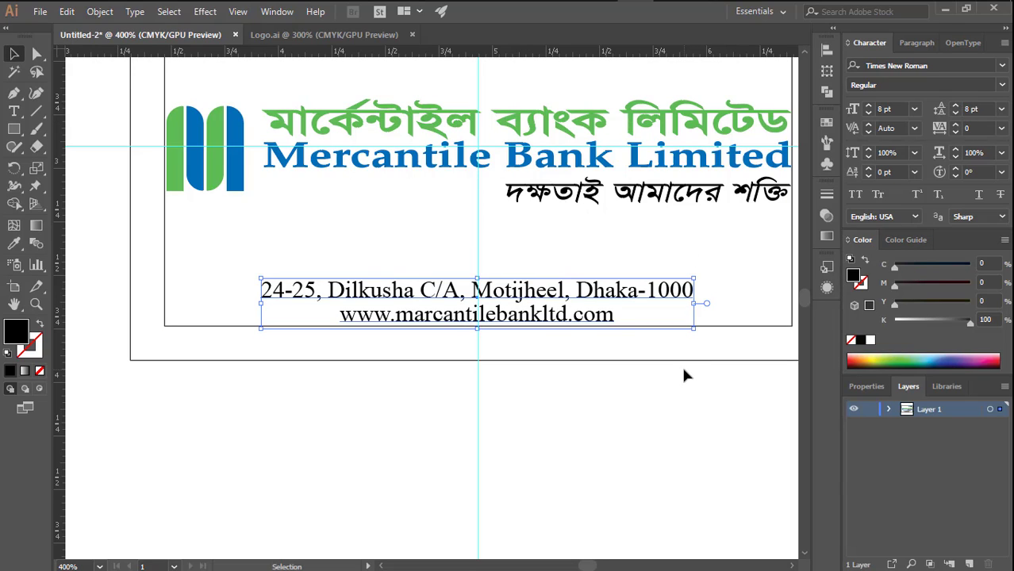
key(Down)
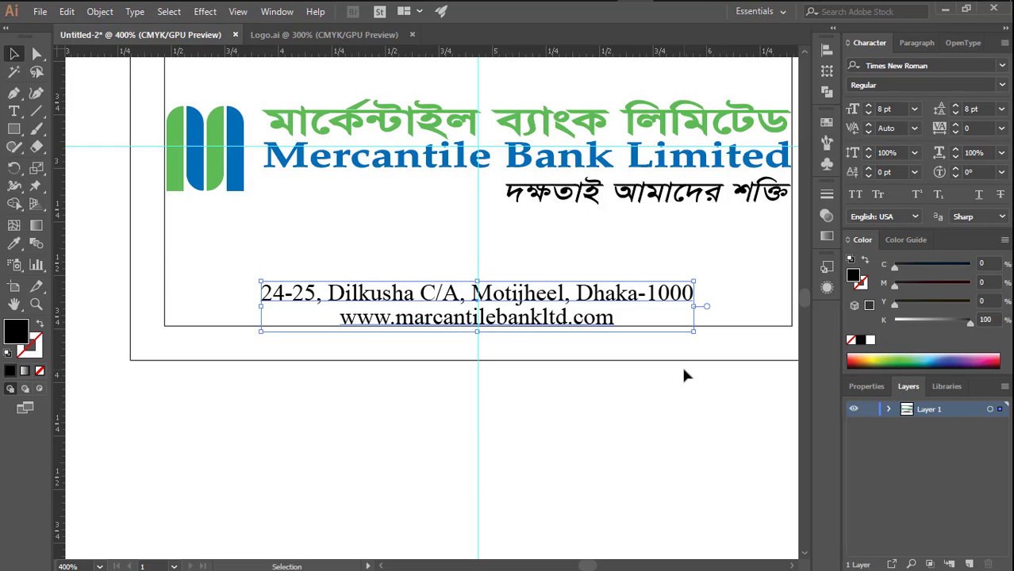
click(684, 372)
- Duplicate the "Executive Officer" line directly beneath the original, above the logo
ctrl+alt+click(535, 220)
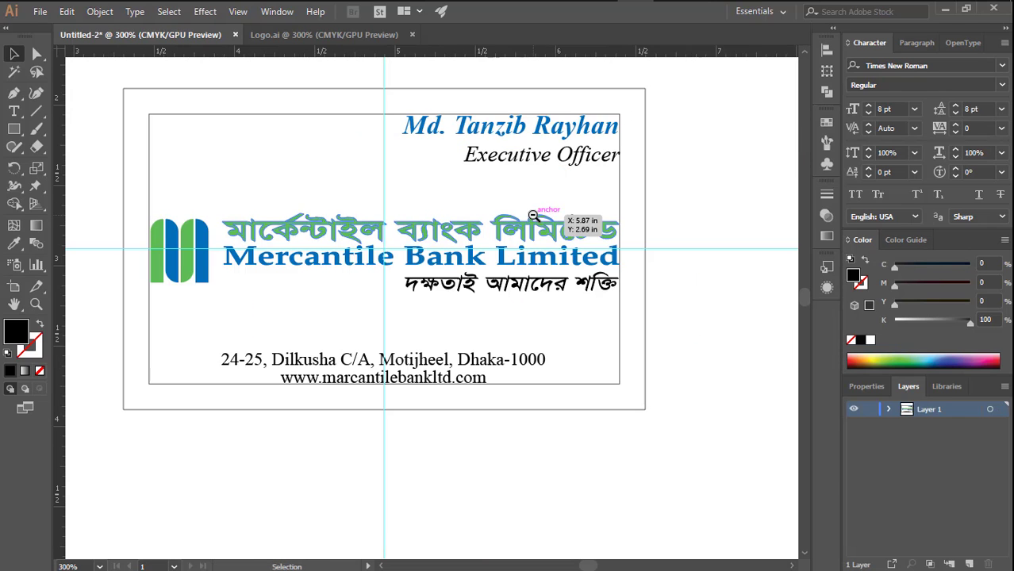
drag(508, 183, 574, 200)
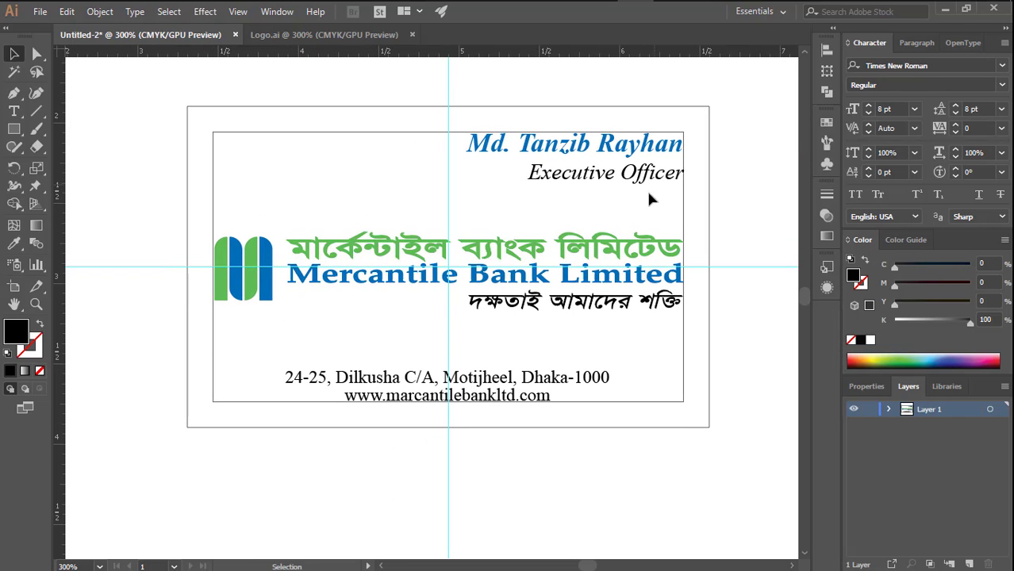
drag(611, 180, 614, 205)
key(alt)
- Replace the duplicated title's text with "Cell :" followed by the cardholder's phone number
double_click(612, 200)
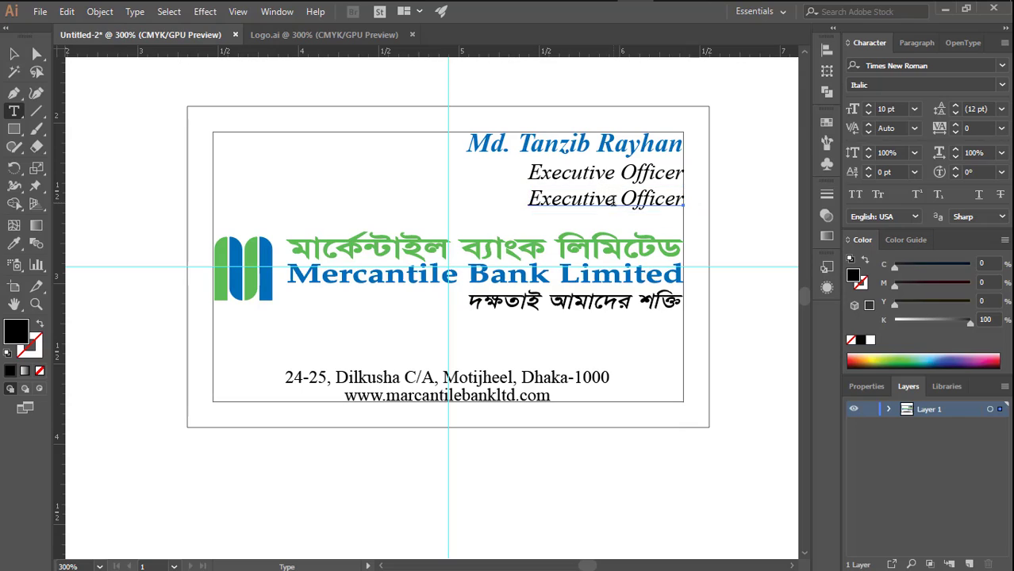
triple_click(613, 201)
text(Cell)
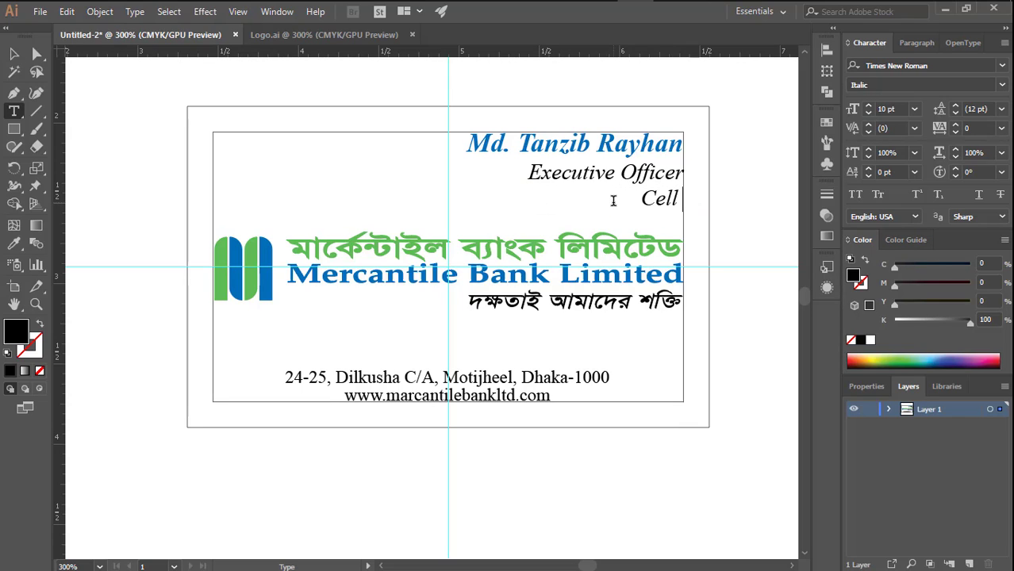
text( :)
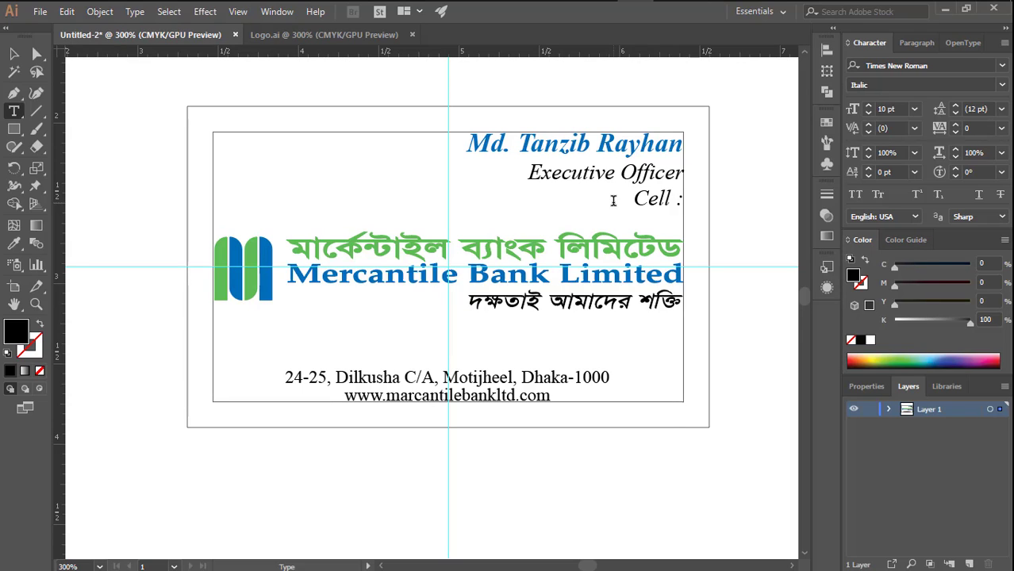
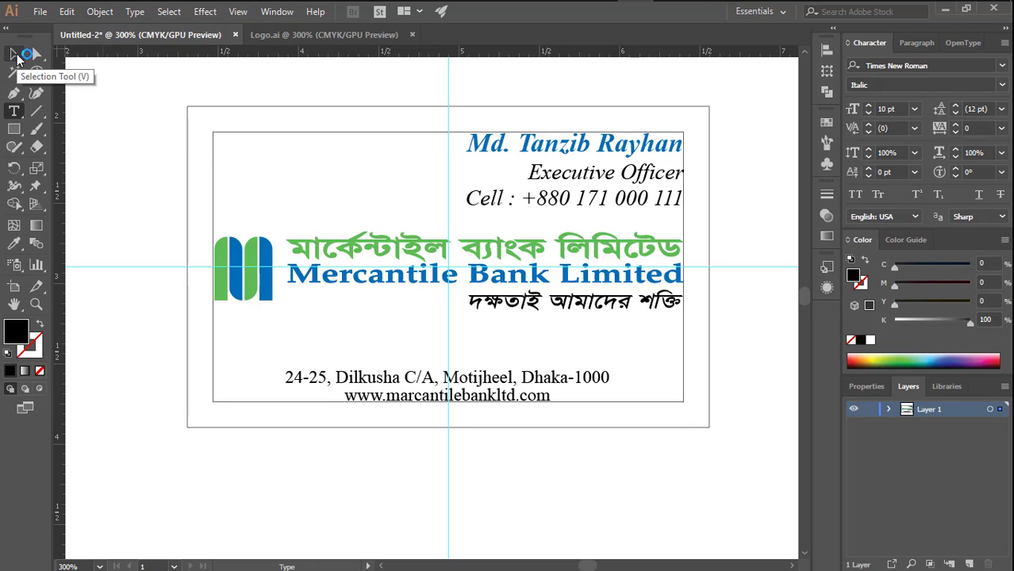
click(15, 55)
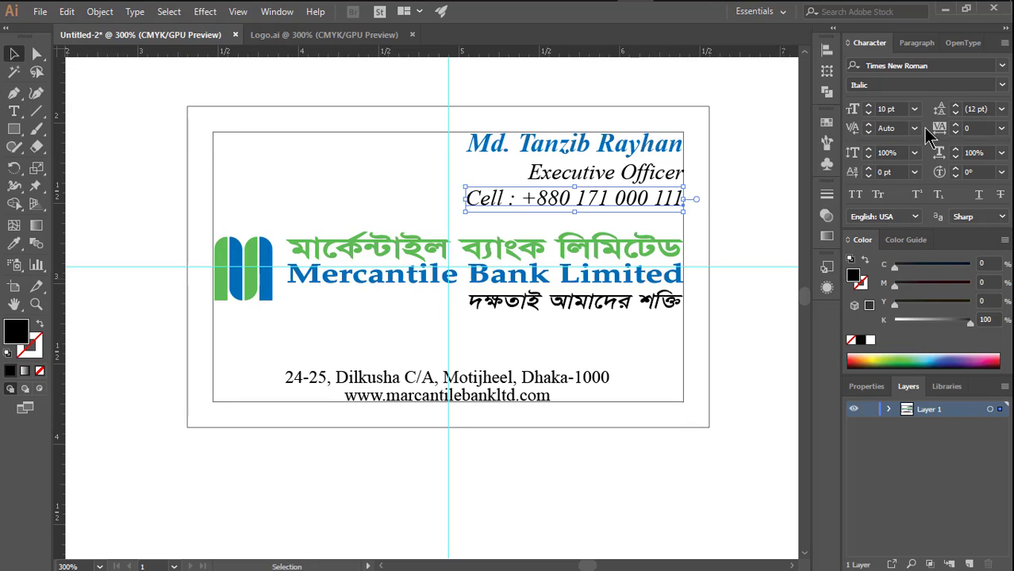
- Stretch the cardholder's name horizontally so its left end reaches the vertical guide
click(602, 149)
drag(462, 149, 449, 146)
click(746, 162)
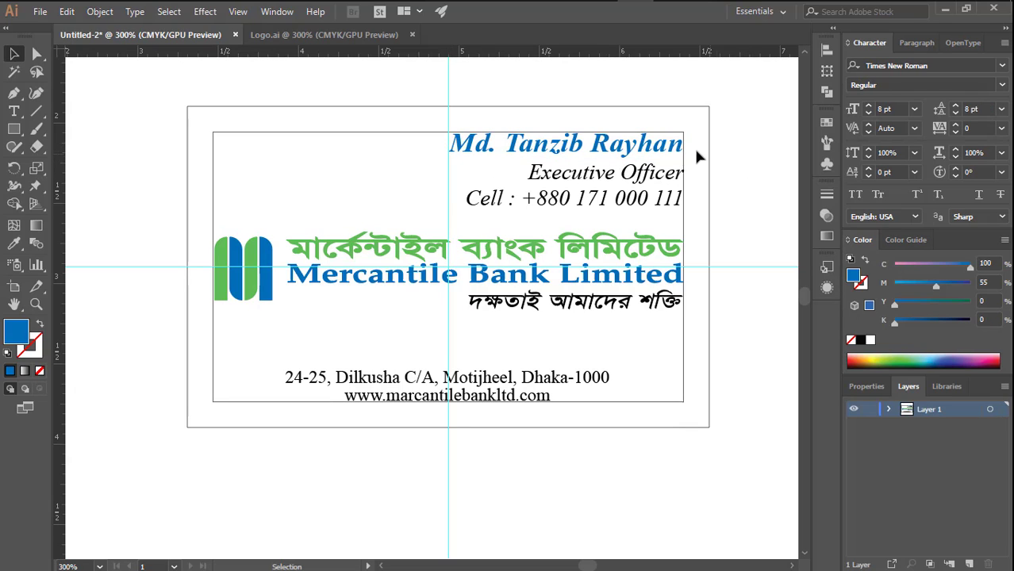
- Nudge the cell number line slightly down to widen its gap from the "Executive Officer" line
click(662, 211)
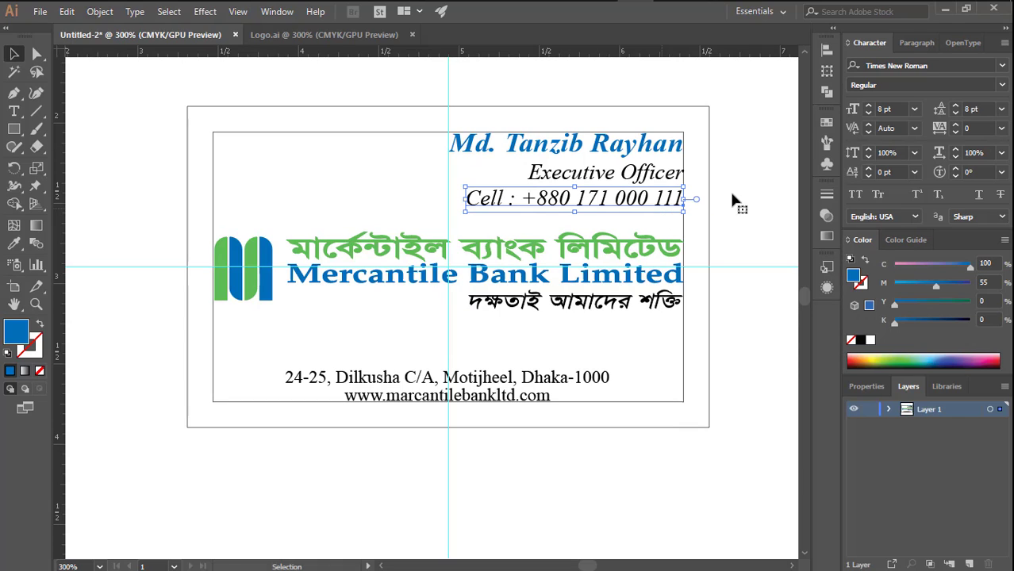
key(Down)
key(Down)
click(736, 191)
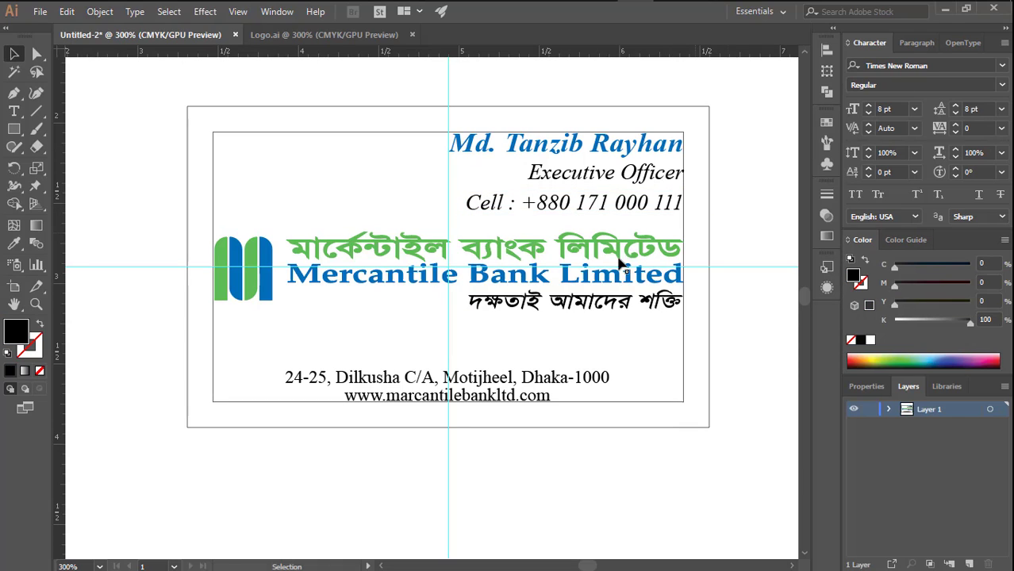
- Group the bank's emblem with its Bengali name, English name and tagline, and nudge the group slightly down
click(478, 298)
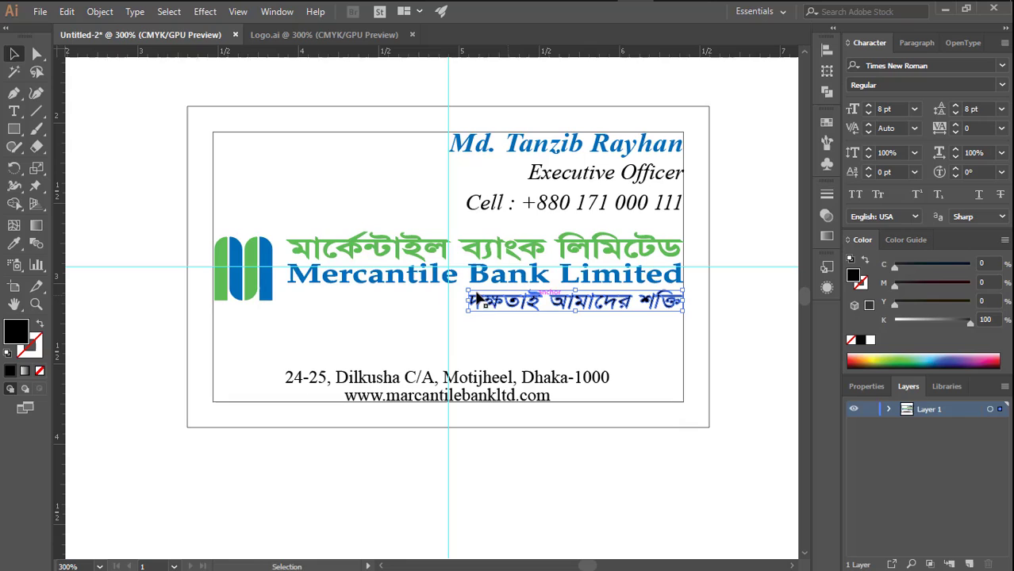
shift+click(374, 284)
shift+click(358, 245)
shift+click(247, 282)
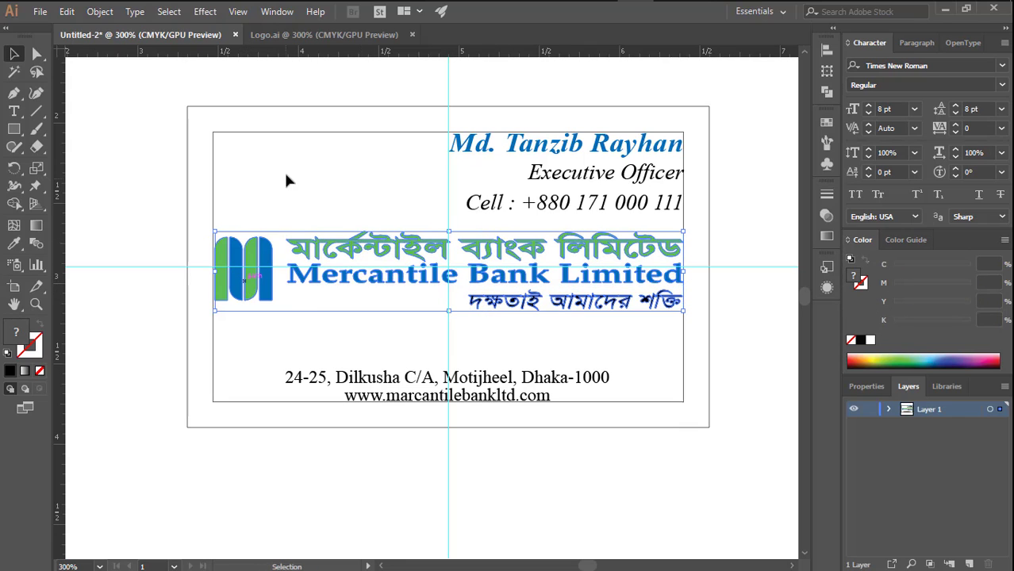
right_click(284, 173)
click(337, 268)
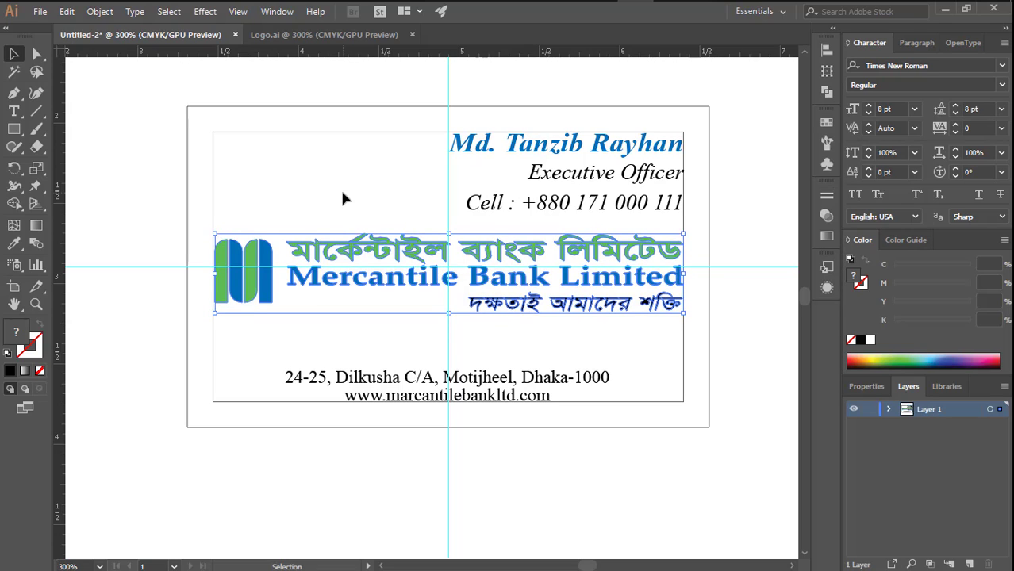
- Nudge the grouped bank logo slightly further down, toward the address text
key(Down)
key(Down)
key(Down)
key(Down)
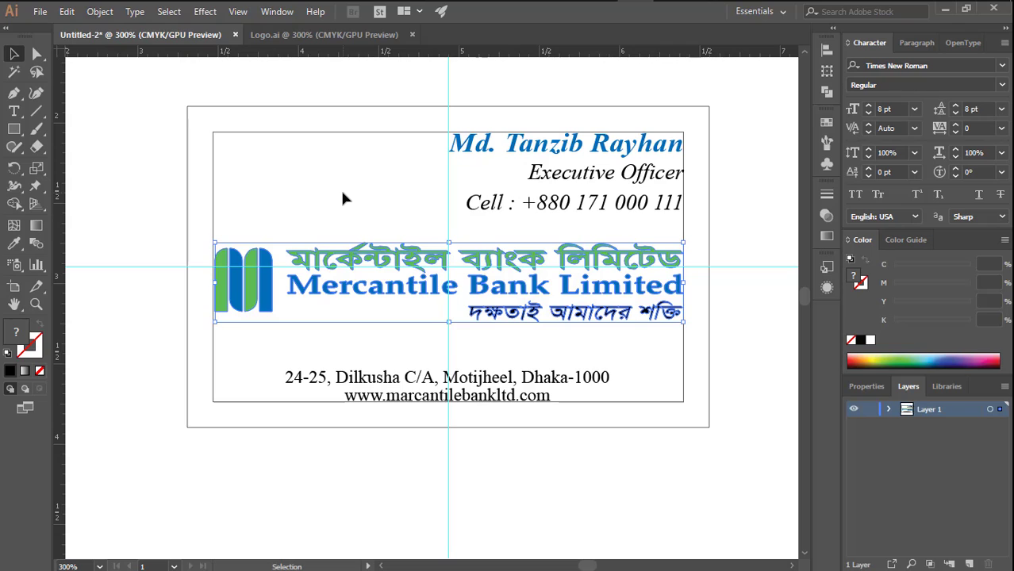
click(342, 193)
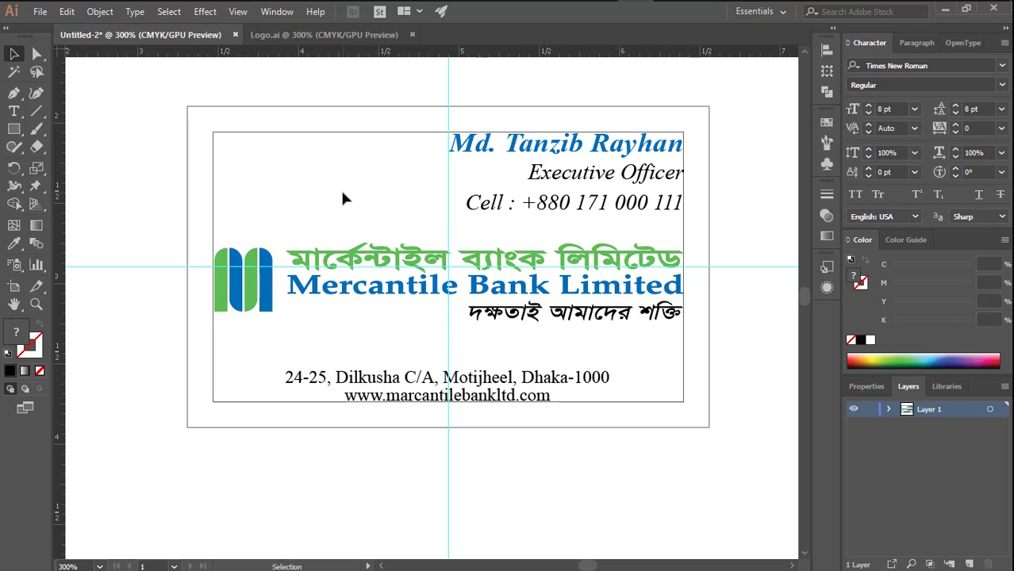
- Copy the outer card rectangle in front of itself and shrink the copy's height to a thin strip along the card's lower edge
click(332, 111)
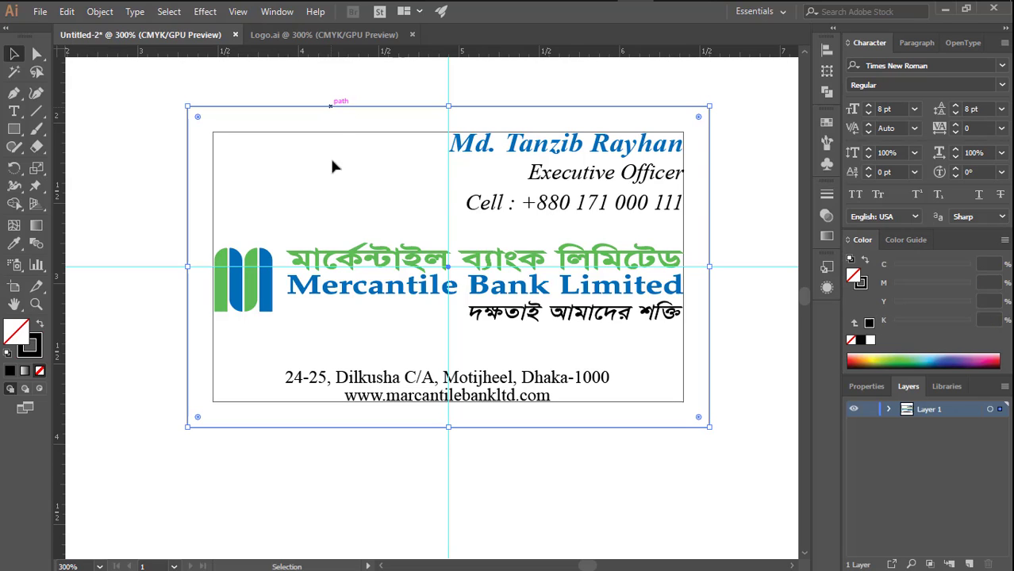
click(98, 14)
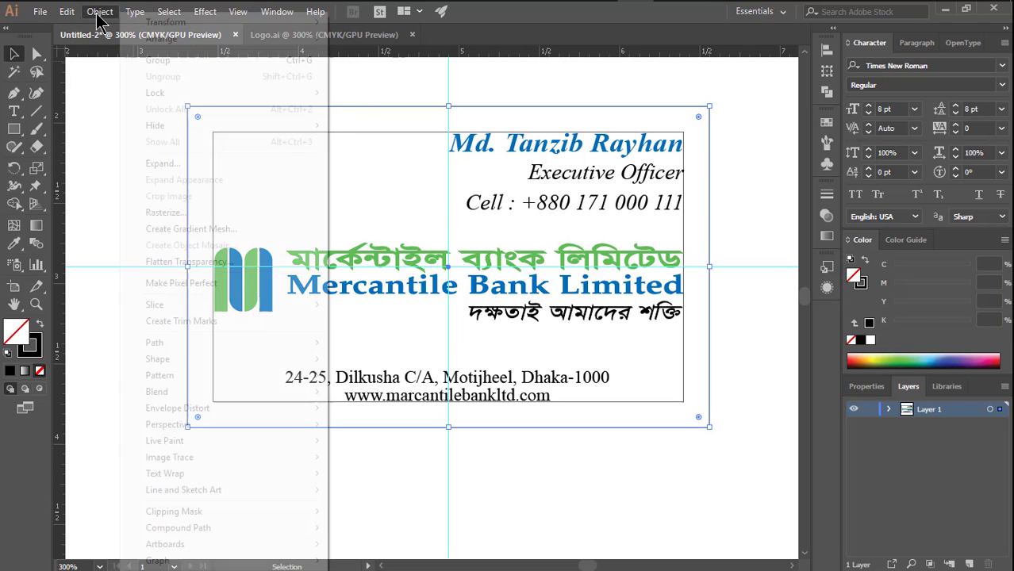
click(99, 13)
click(67, 11)
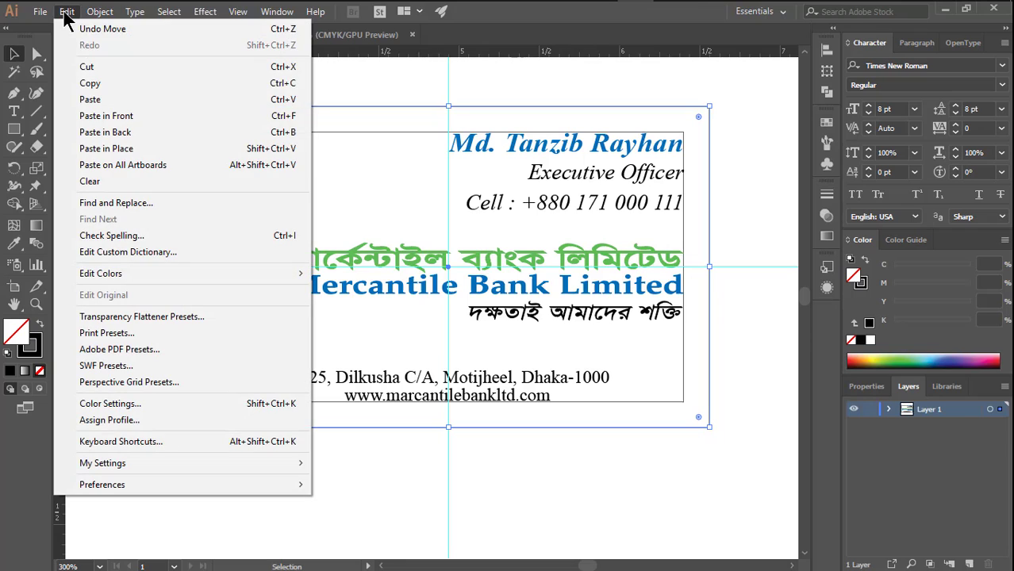
click(91, 84)
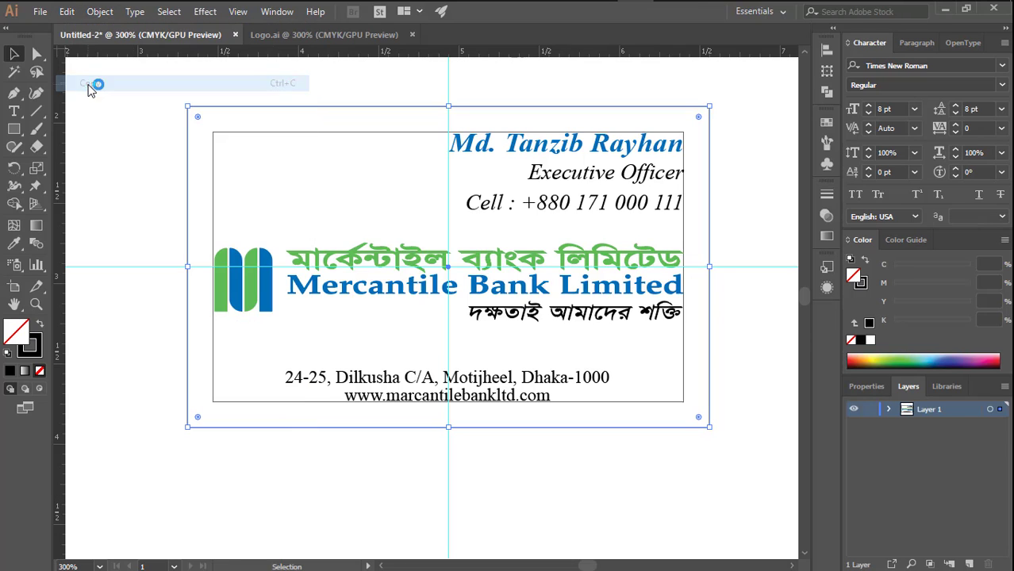
click(66, 11)
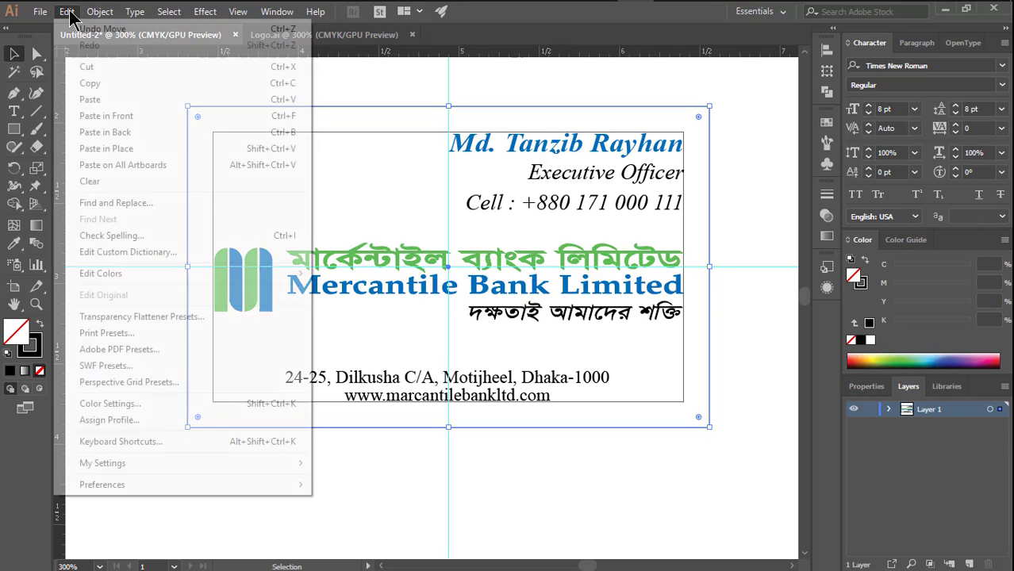
click(103, 118)
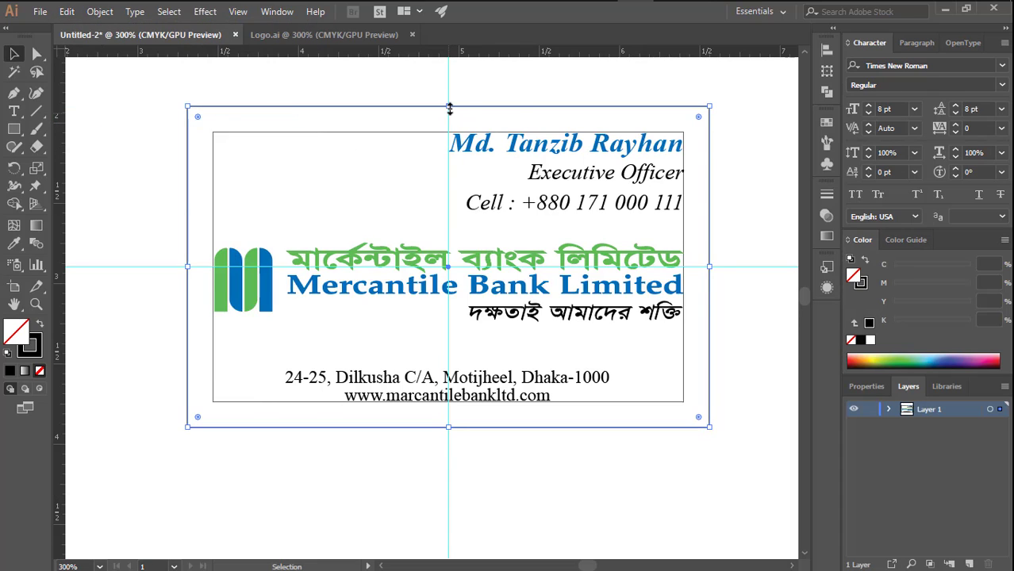
drag(449, 108, 471, 414)
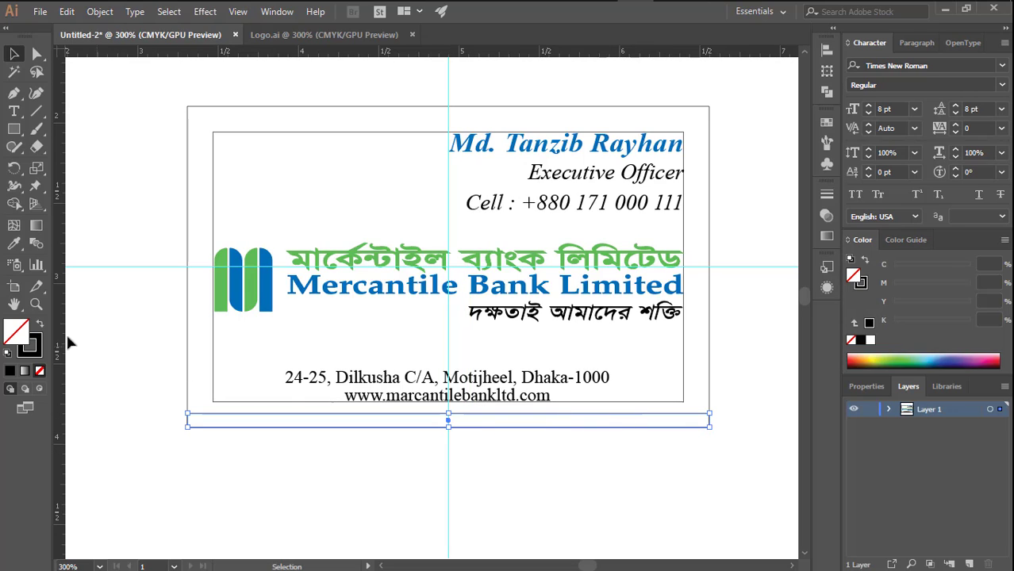
- Fill the thin strip along the card's lower edge with the blue sampled from the bank emblem
click(15, 244)
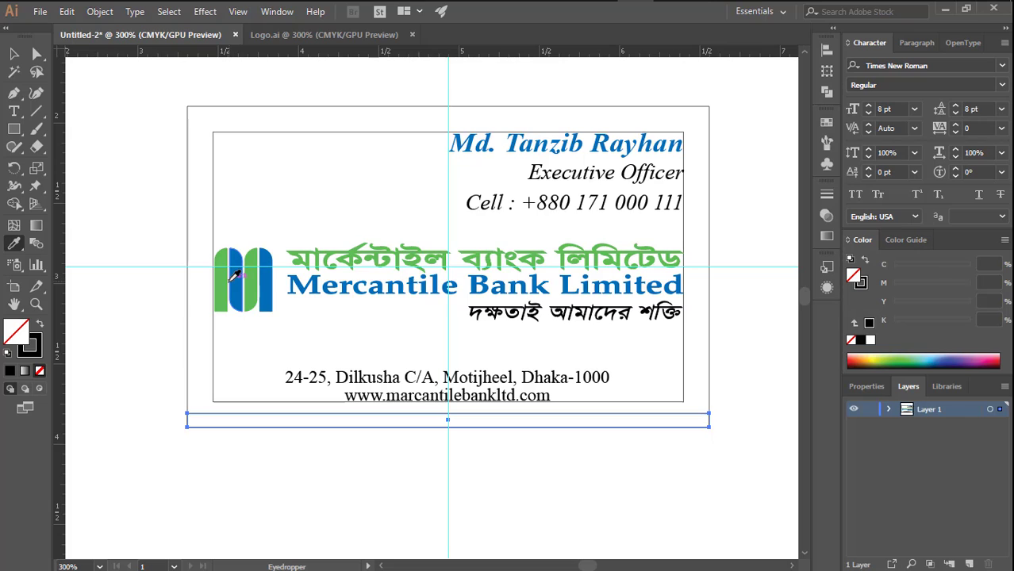
click(233, 279)
click(16, 56)
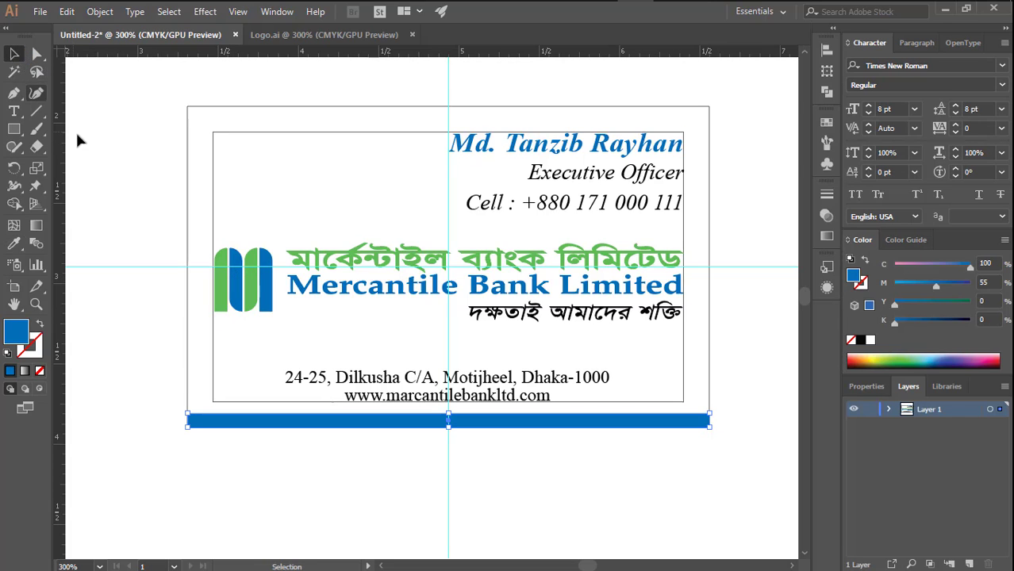
click(153, 195)
- Nudge the address and website text slightly up, away from the blue strip and the margin line
key(space)
drag(389, 365, 391, 275)
click(412, 306)
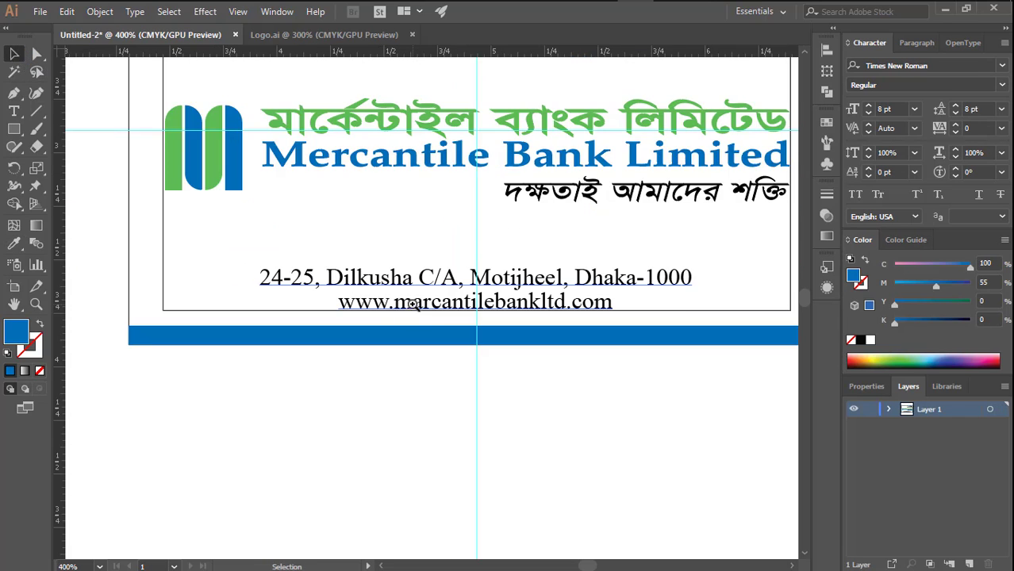
click(492, 293)
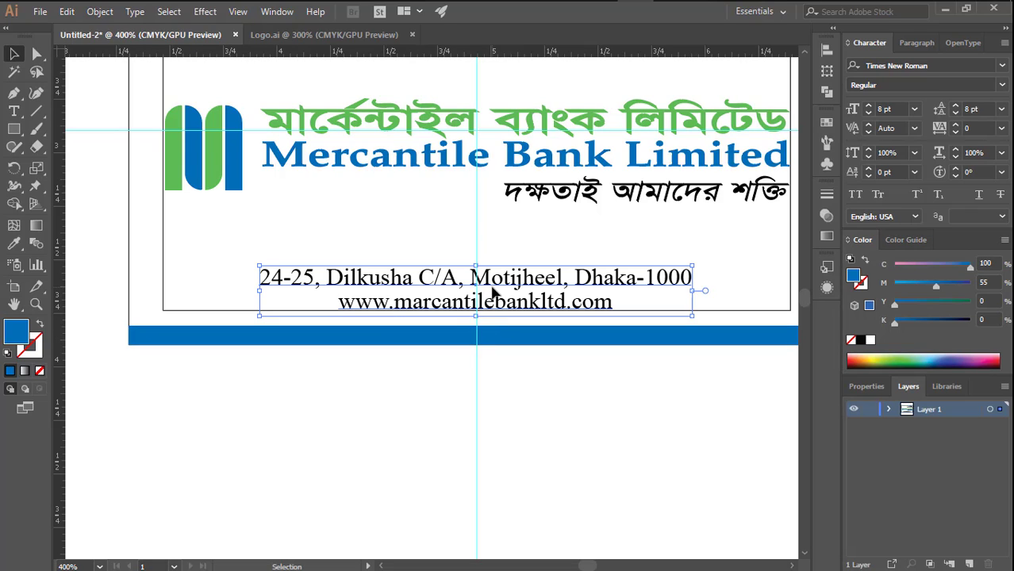
key(Up)
key(Up)
key(Up)
key(Up)
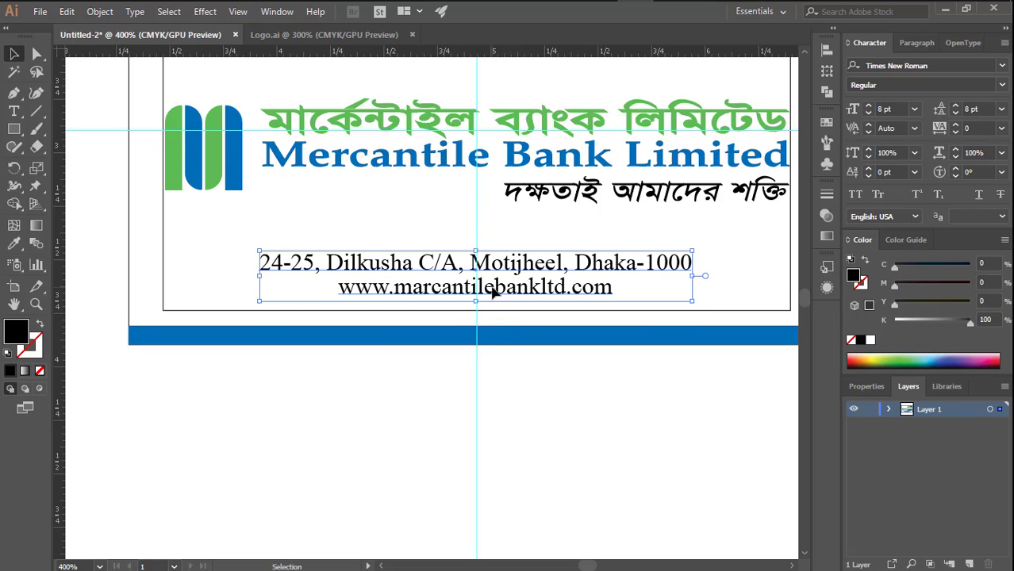
click(435, 370)
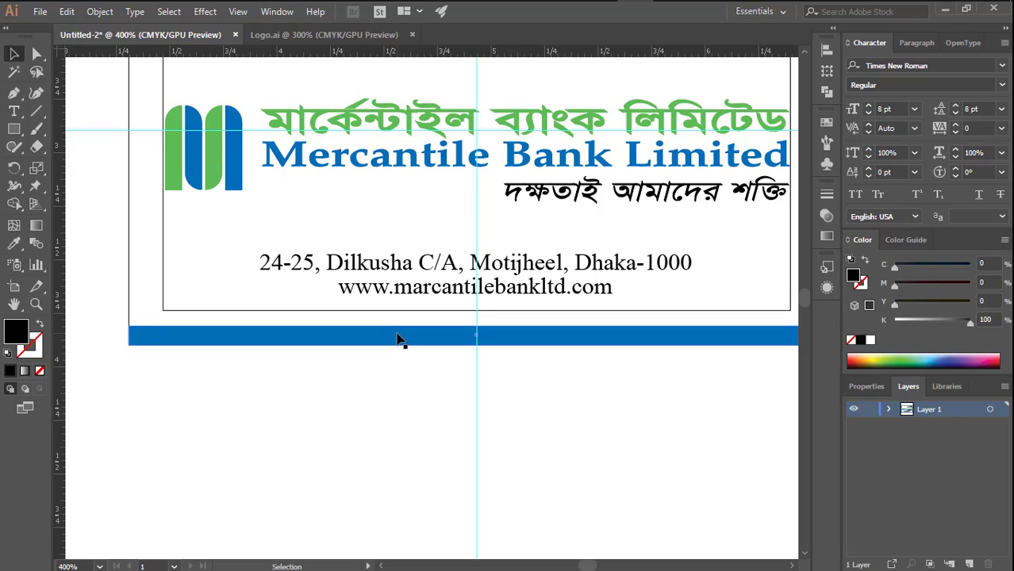
- Duplicate the blue strip directly above itself and fill the copy with the green sampled from the emblem
drag(398, 334, 398, 319)
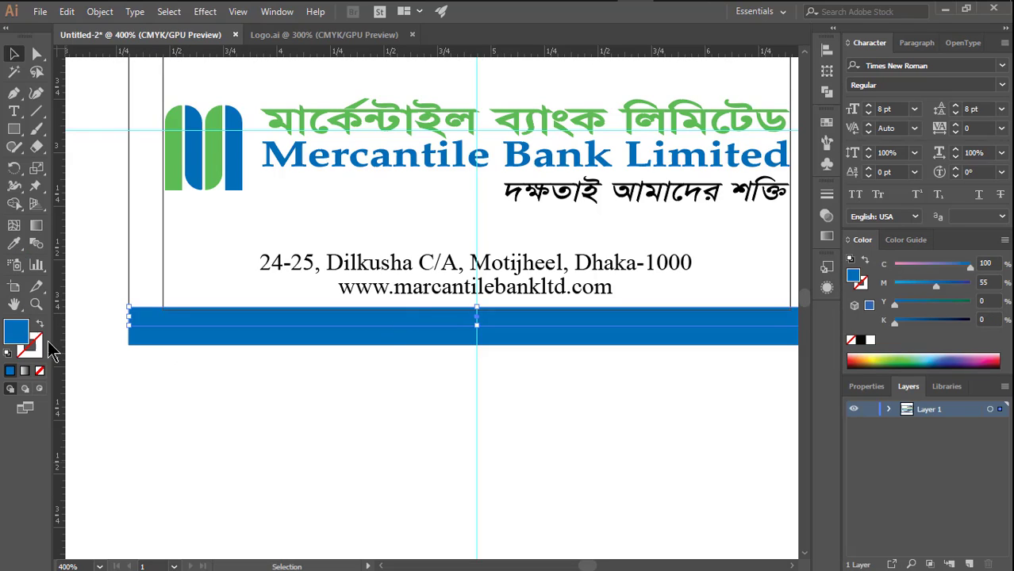
click(18, 248)
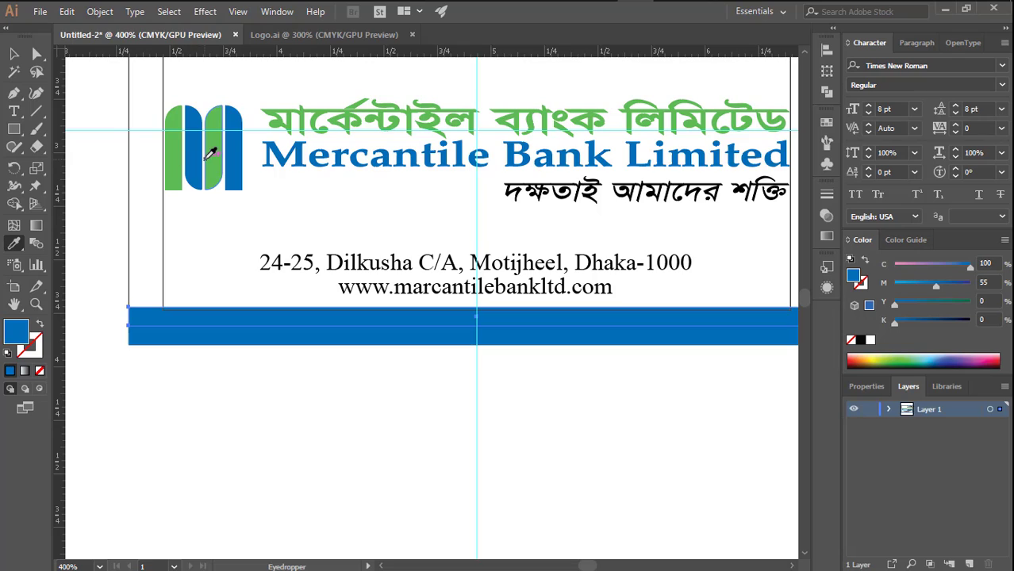
click(206, 151)
click(15, 55)
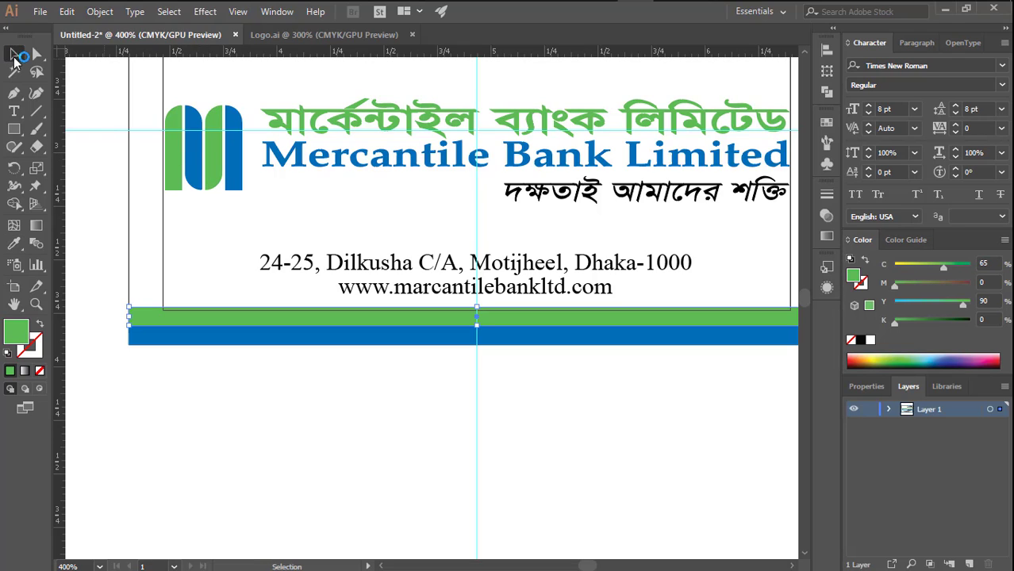
click(109, 181)
- Hide the tool panels and examine the layout of the whole card
key(Tab)
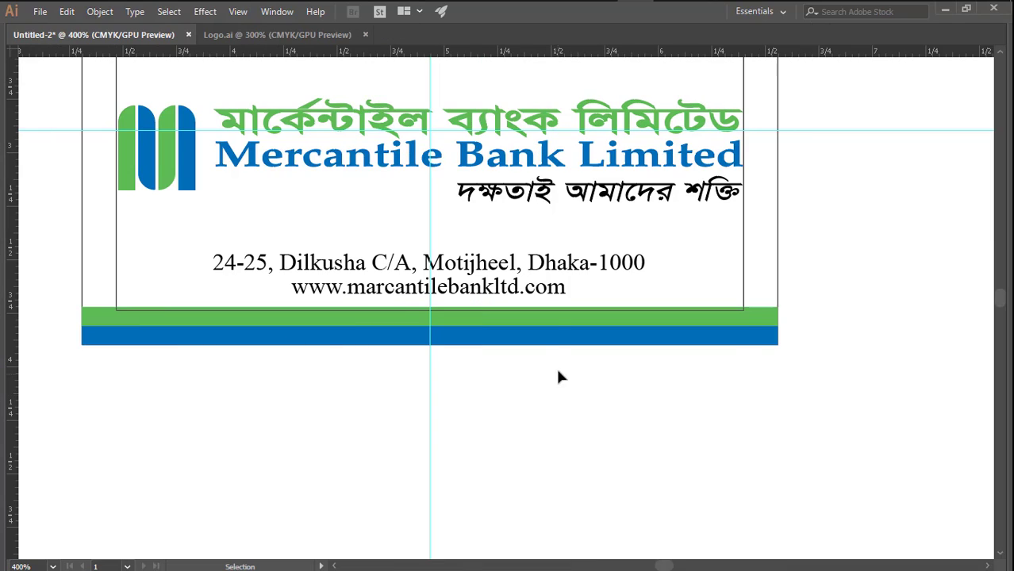
key(space)
drag(578, 209, 631, 287)
key(space)
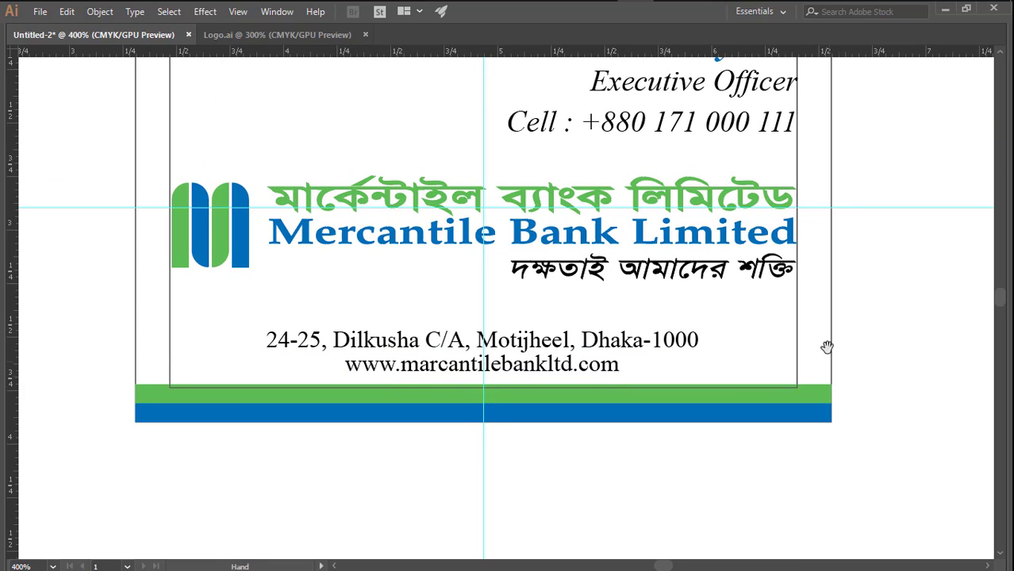
drag(863, 291, 862, 337)
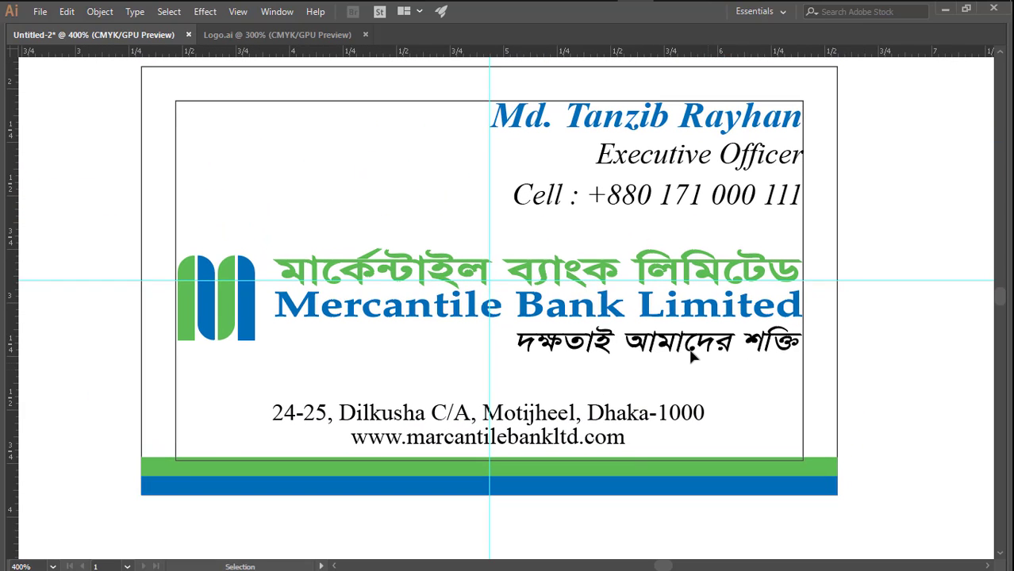
click(592, 271)
key(ctrl+alt+space)
ctrl+alt+click(573, 272)
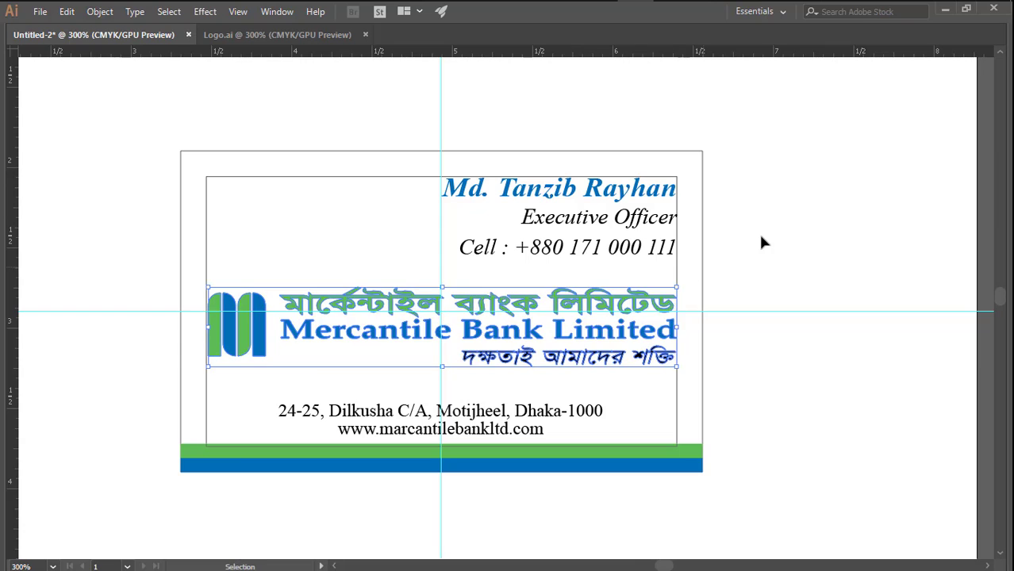
- Delete the inner margin rectangle from the card
click(760, 235)
scroll(743, 283, left, 2)
scroll(746, 281, down, 2)
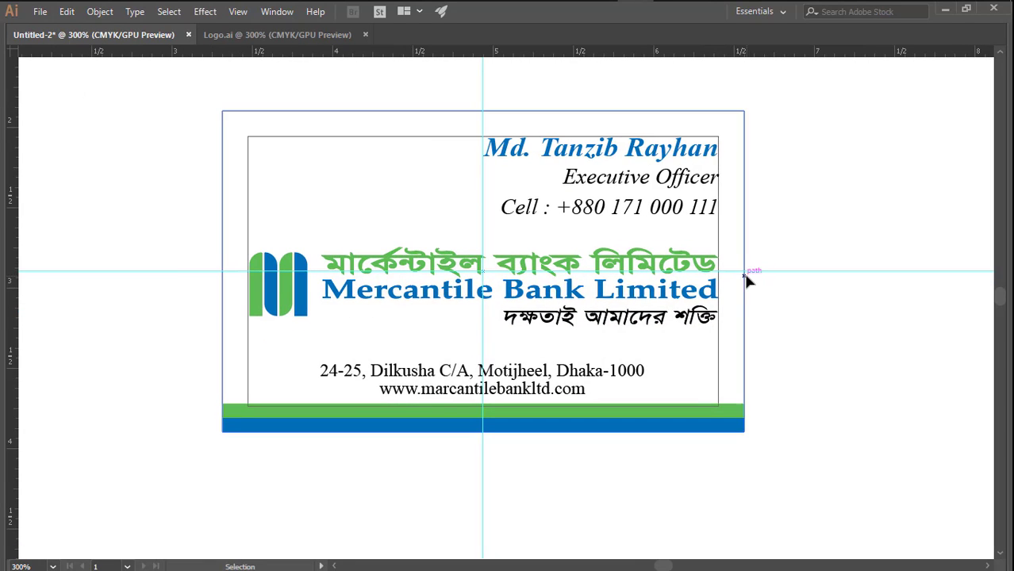
click(718, 236)
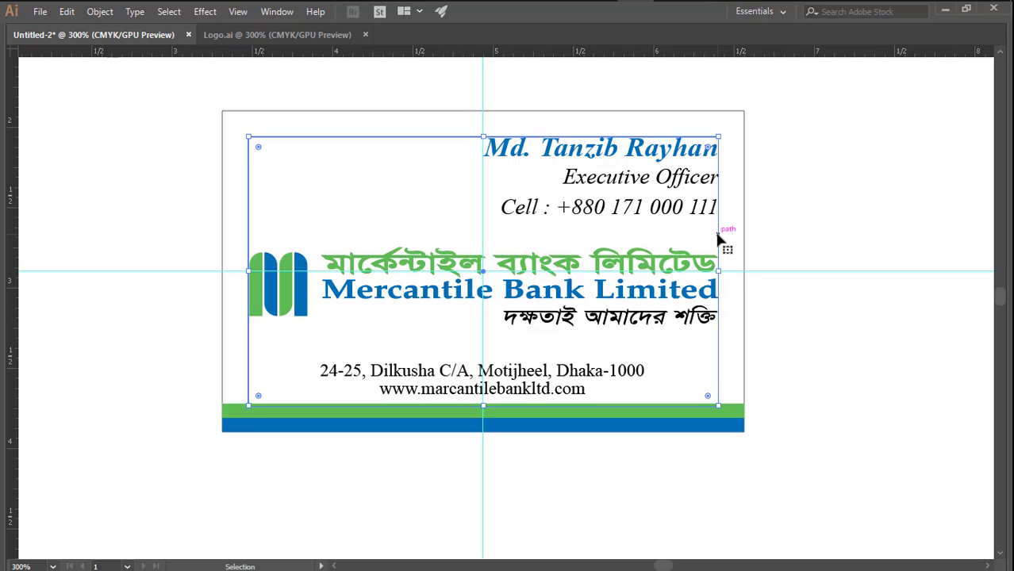
key(Delete)
- Unlock the guides and delete both the horizontal and the vertical guide
right_click(798, 236)
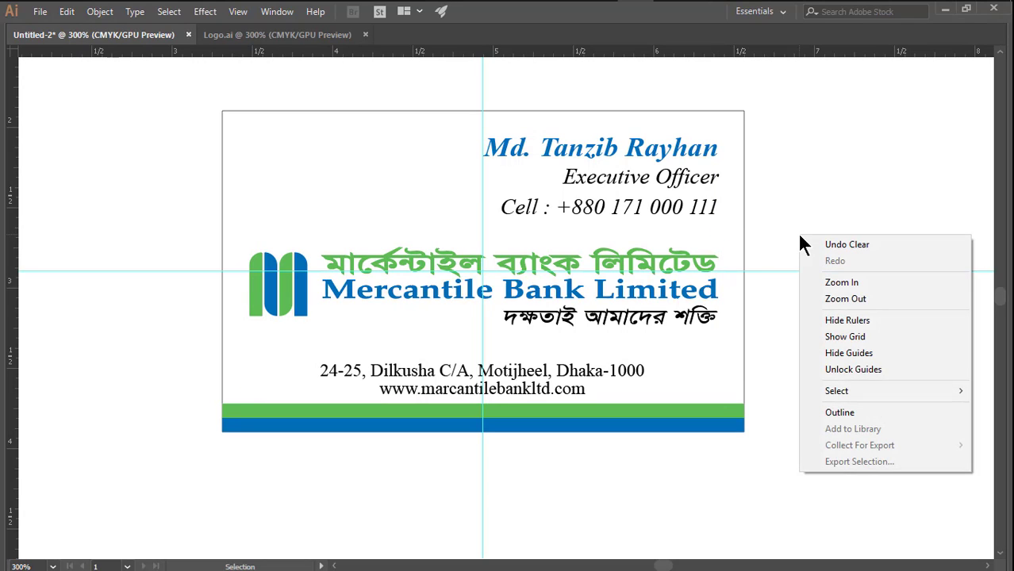
click(845, 371)
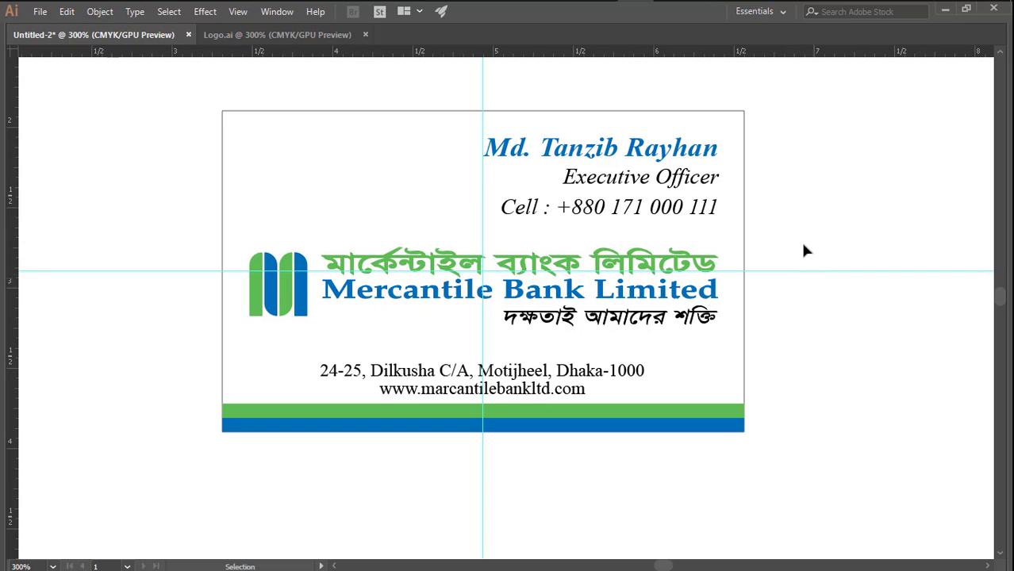
drag(833, 291, 833, 292)
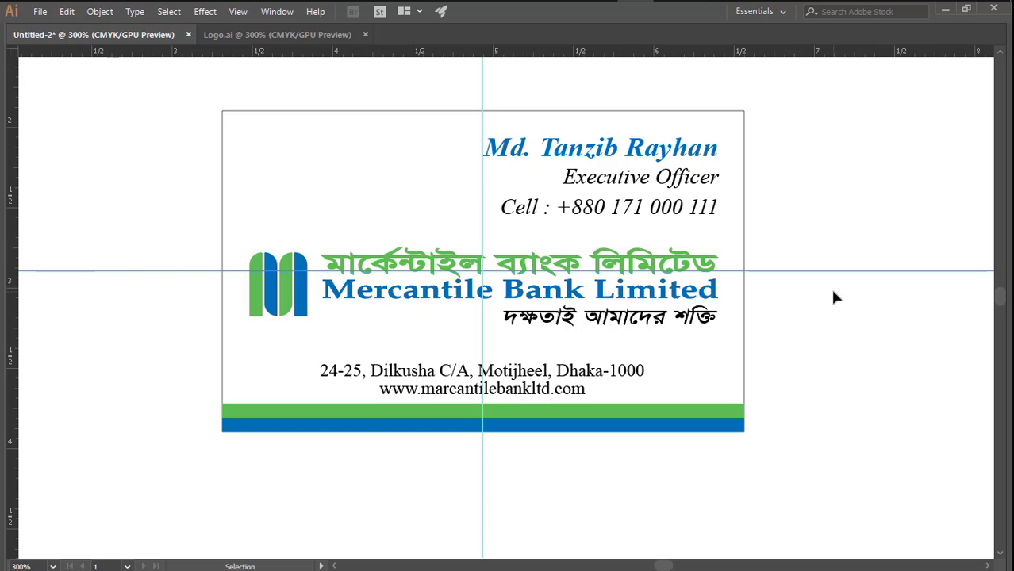
key(Delete)
drag(453, 464, 540, 491)
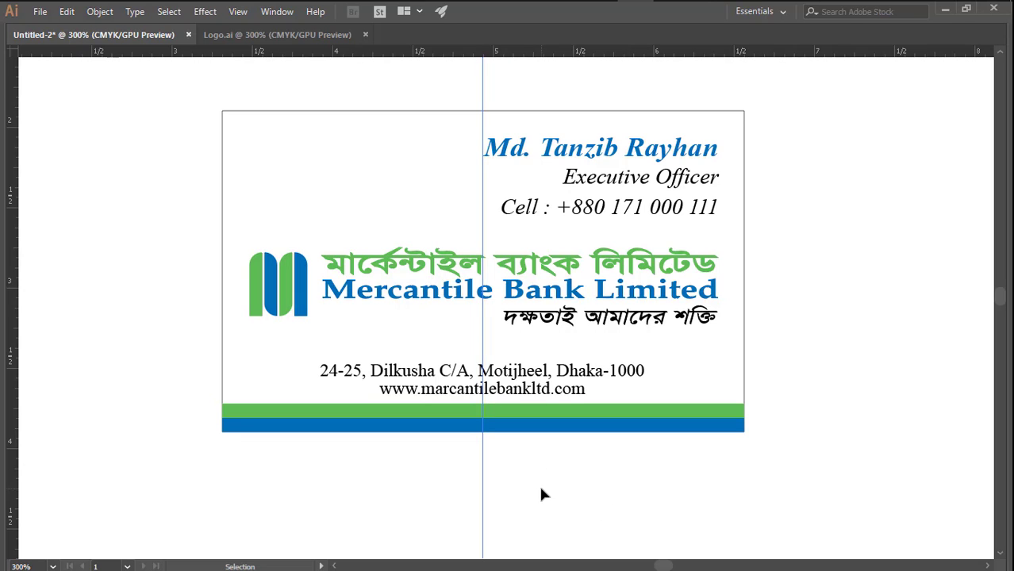
key(Delete)
- Group all the card's artwork, including the outline, text, logo and colored strips
key(space)
drag(808, 221, 813, 252)
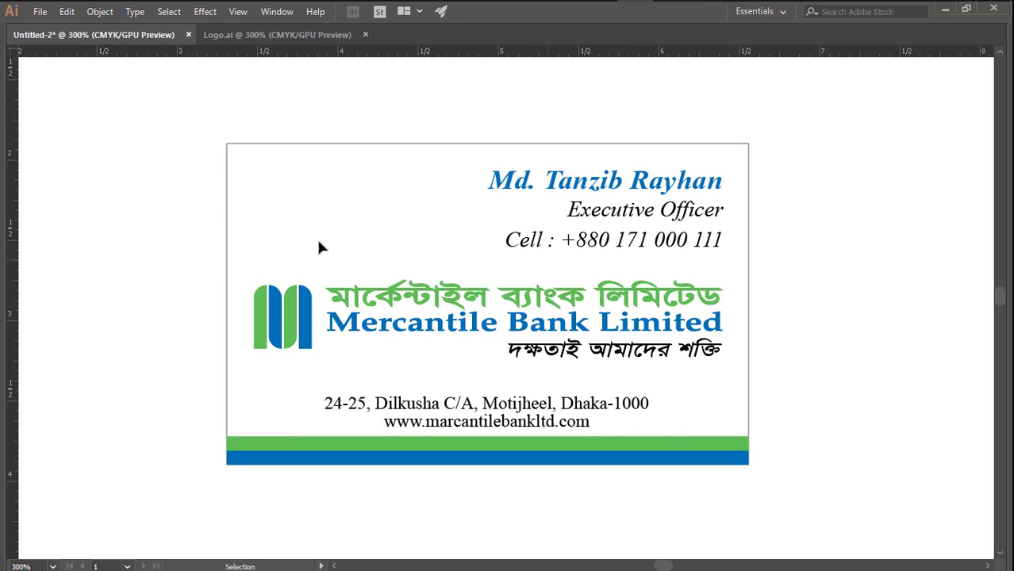
drag(173, 100, 794, 482)
right_click(728, 211)
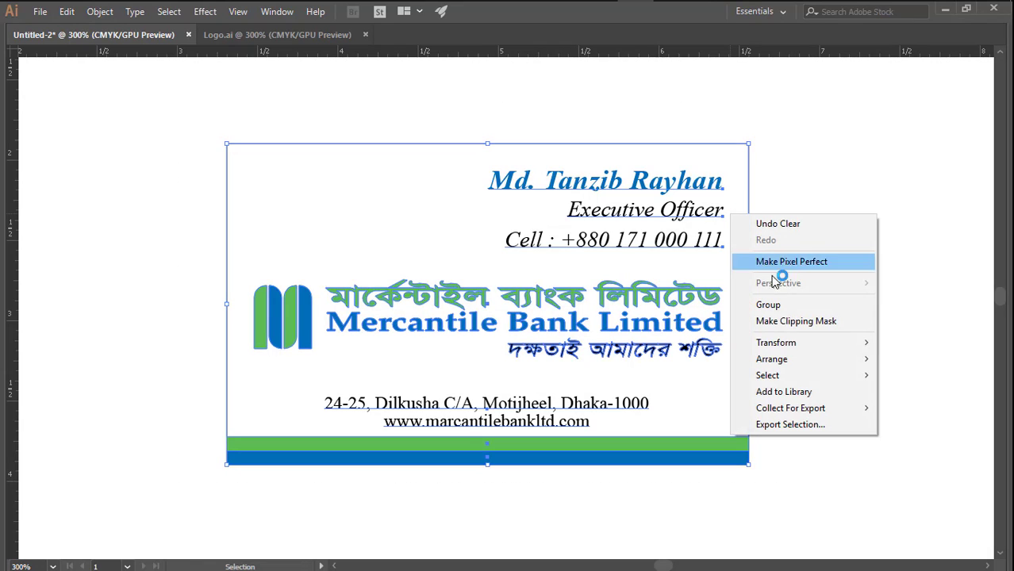
click(775, 306)
click(804, 300)
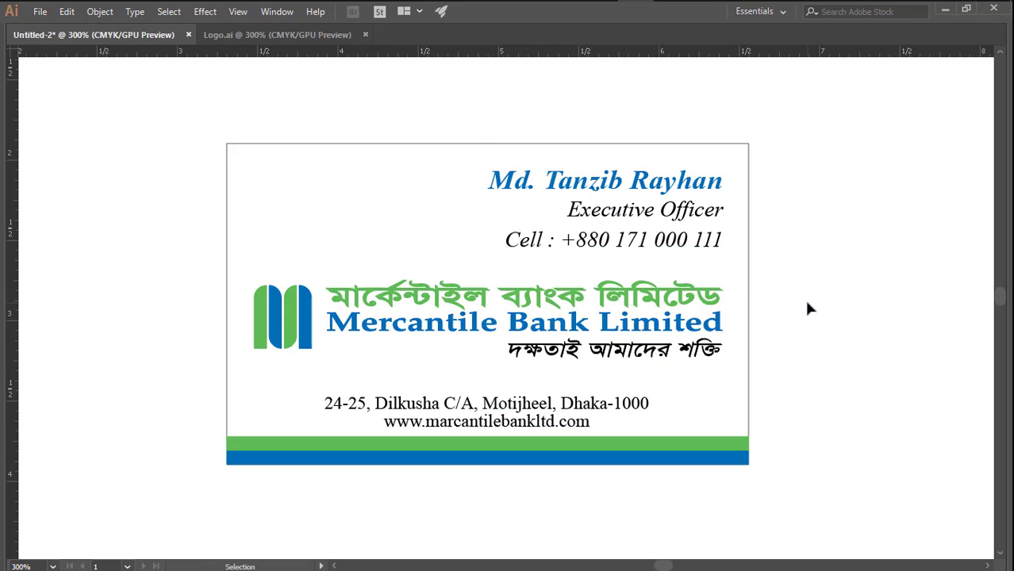
key(z)
click(527, 264)
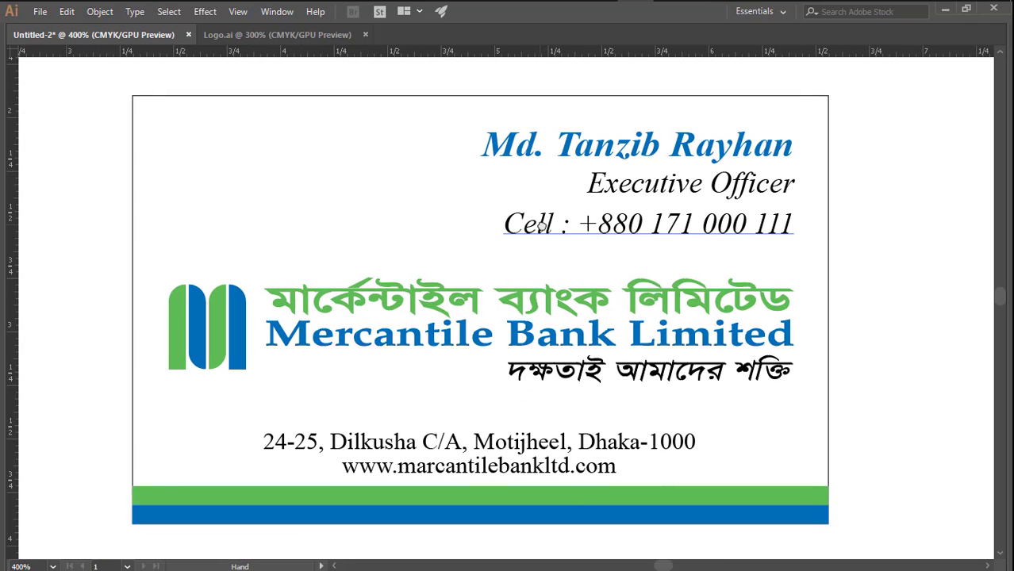
key(v)
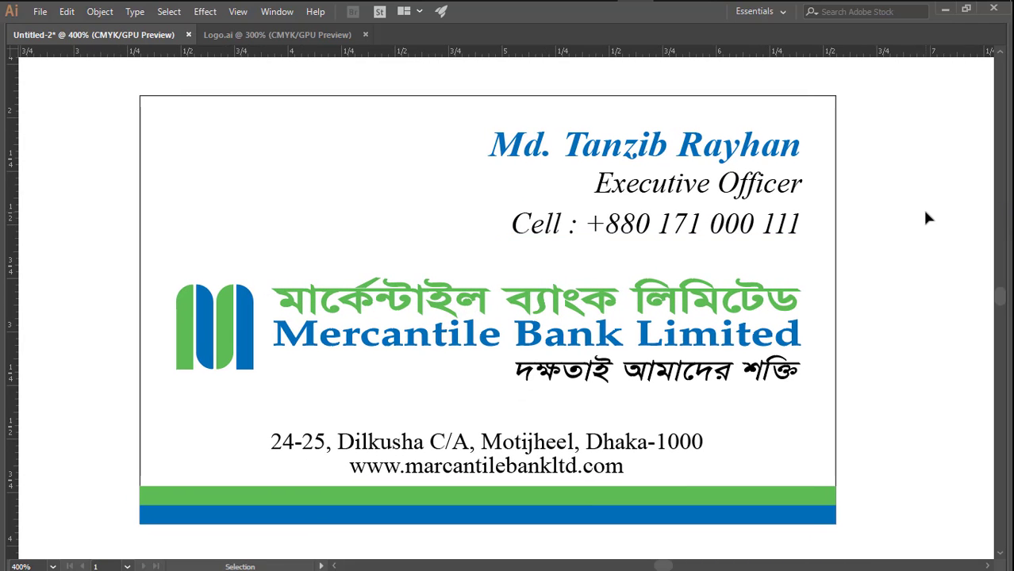